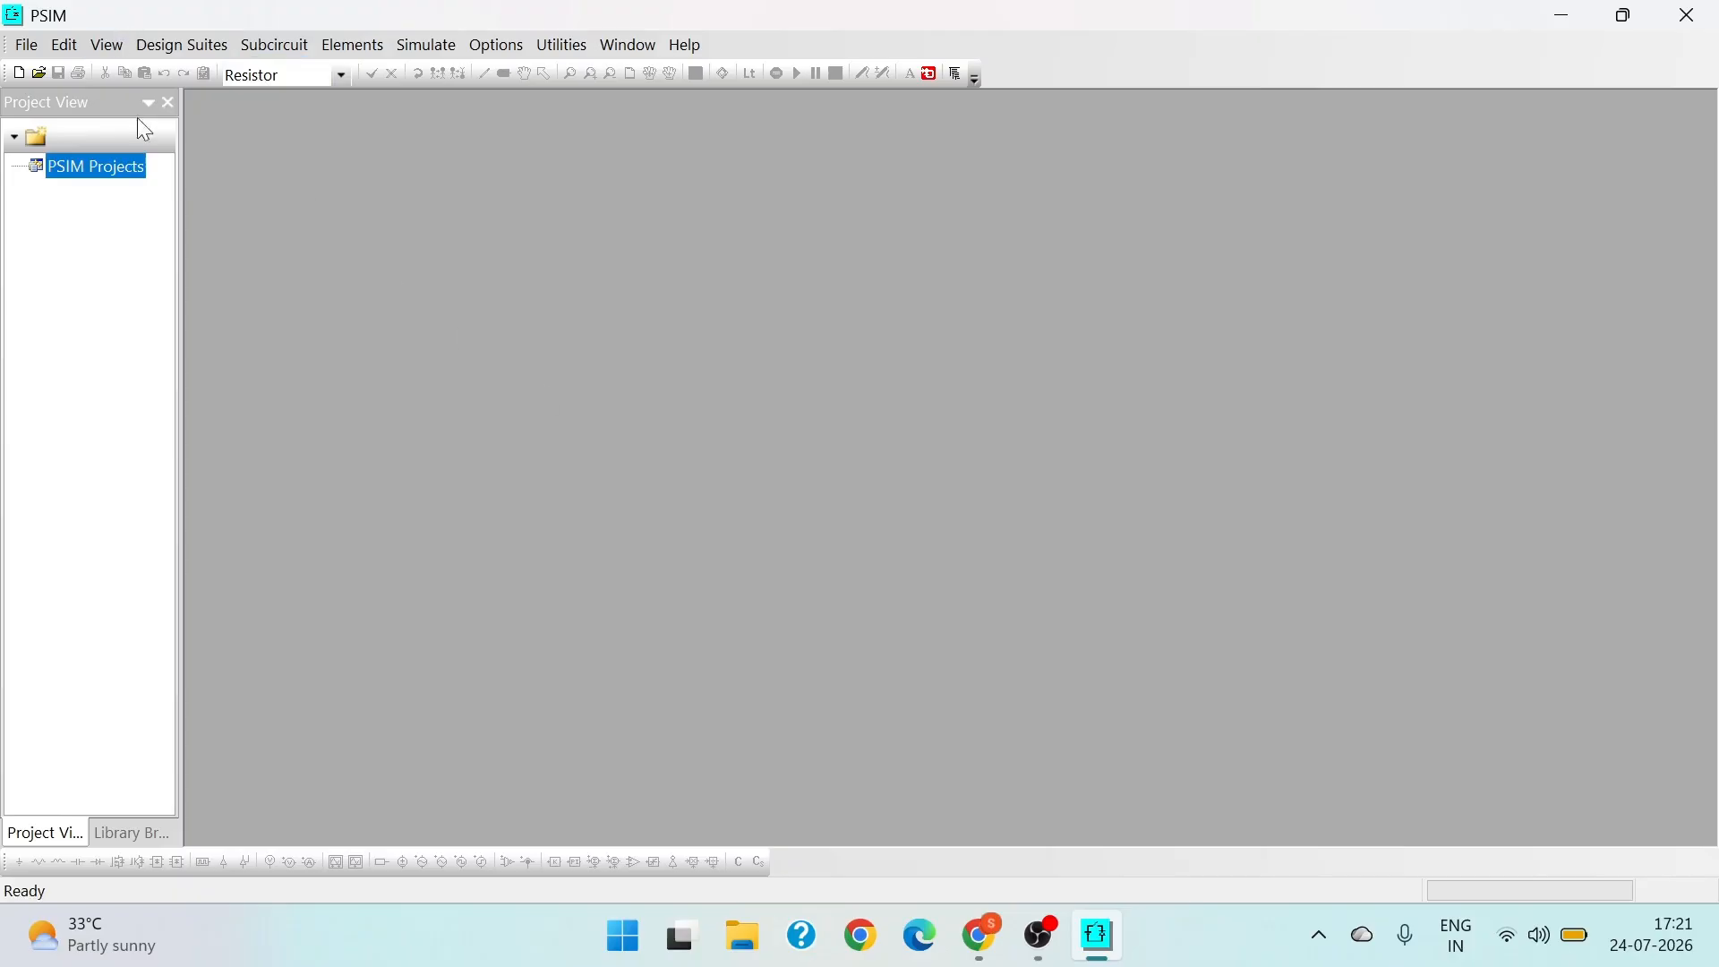
- Create a new blank schematic and place a MOSFET in its upper-left area
click(25, 44)
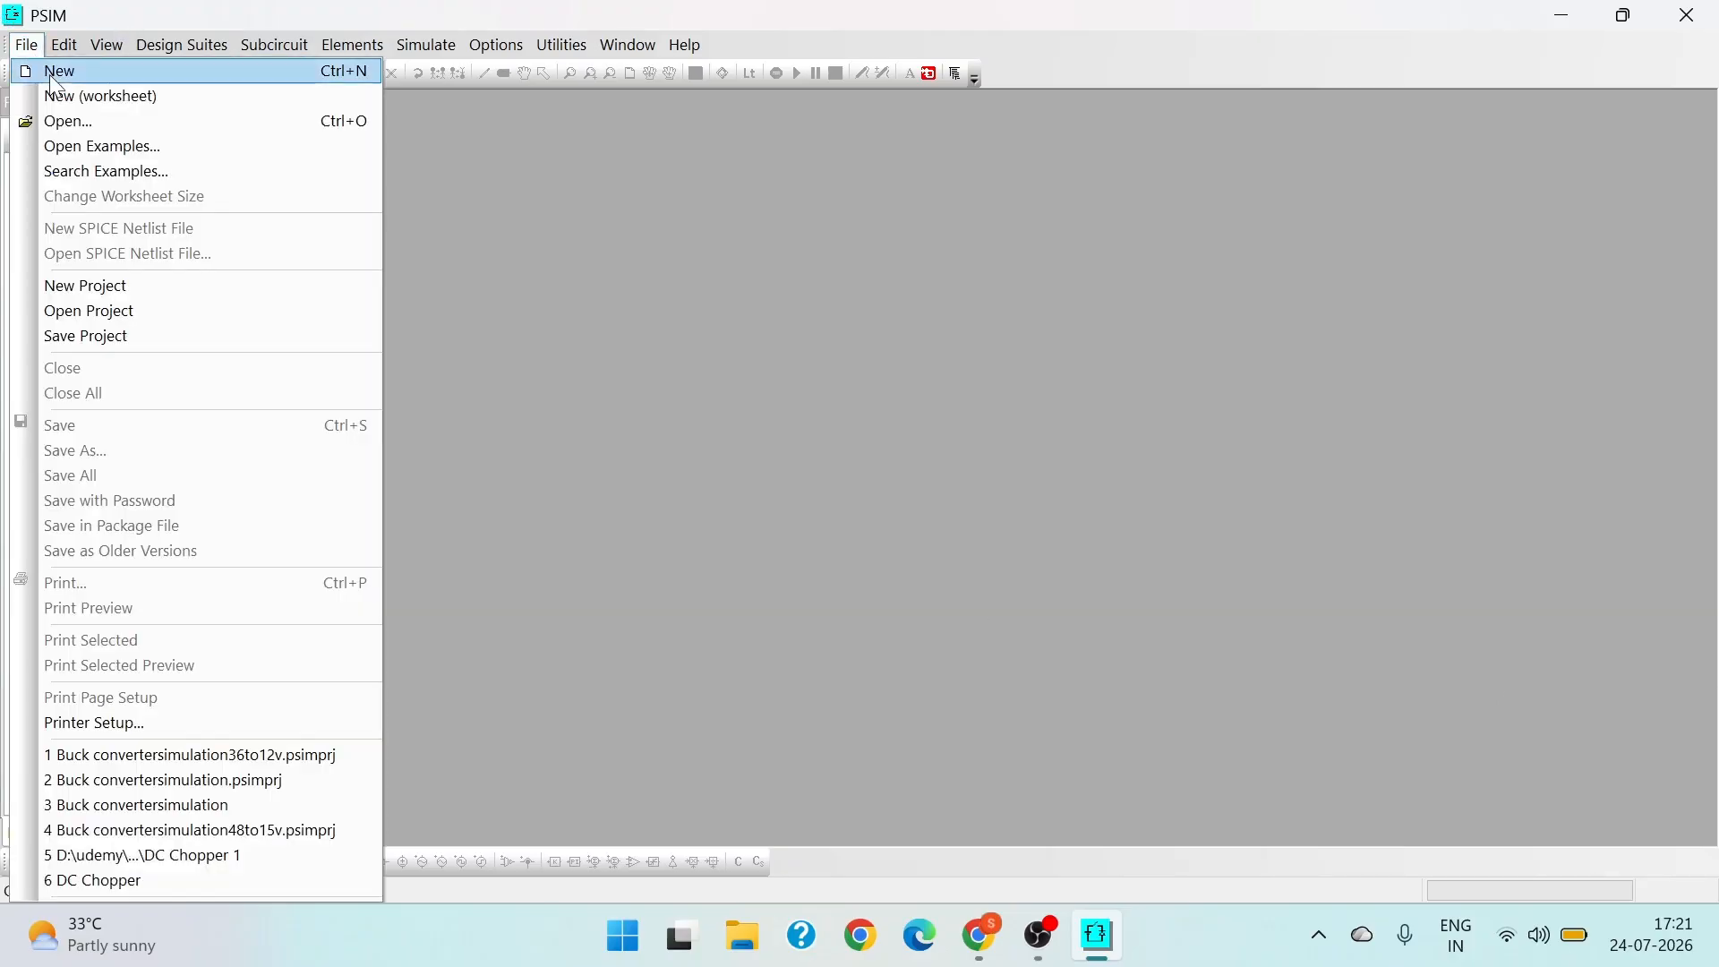
click(56, 84)
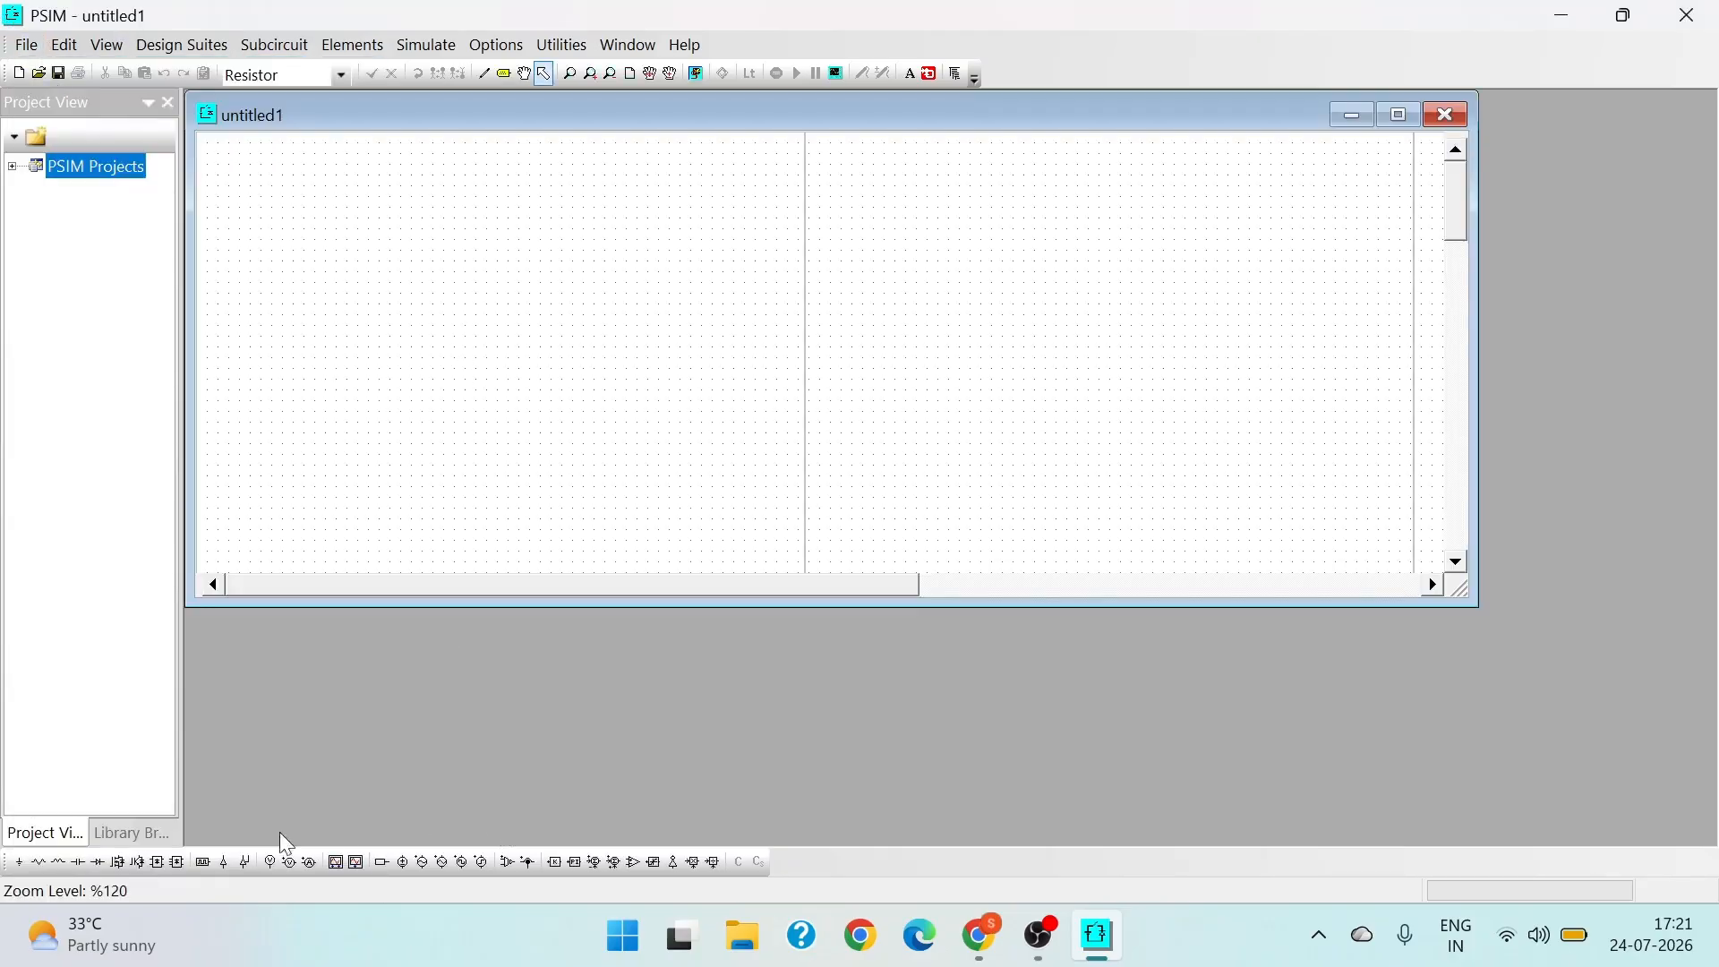
click(118, 861)
click(469, 276)
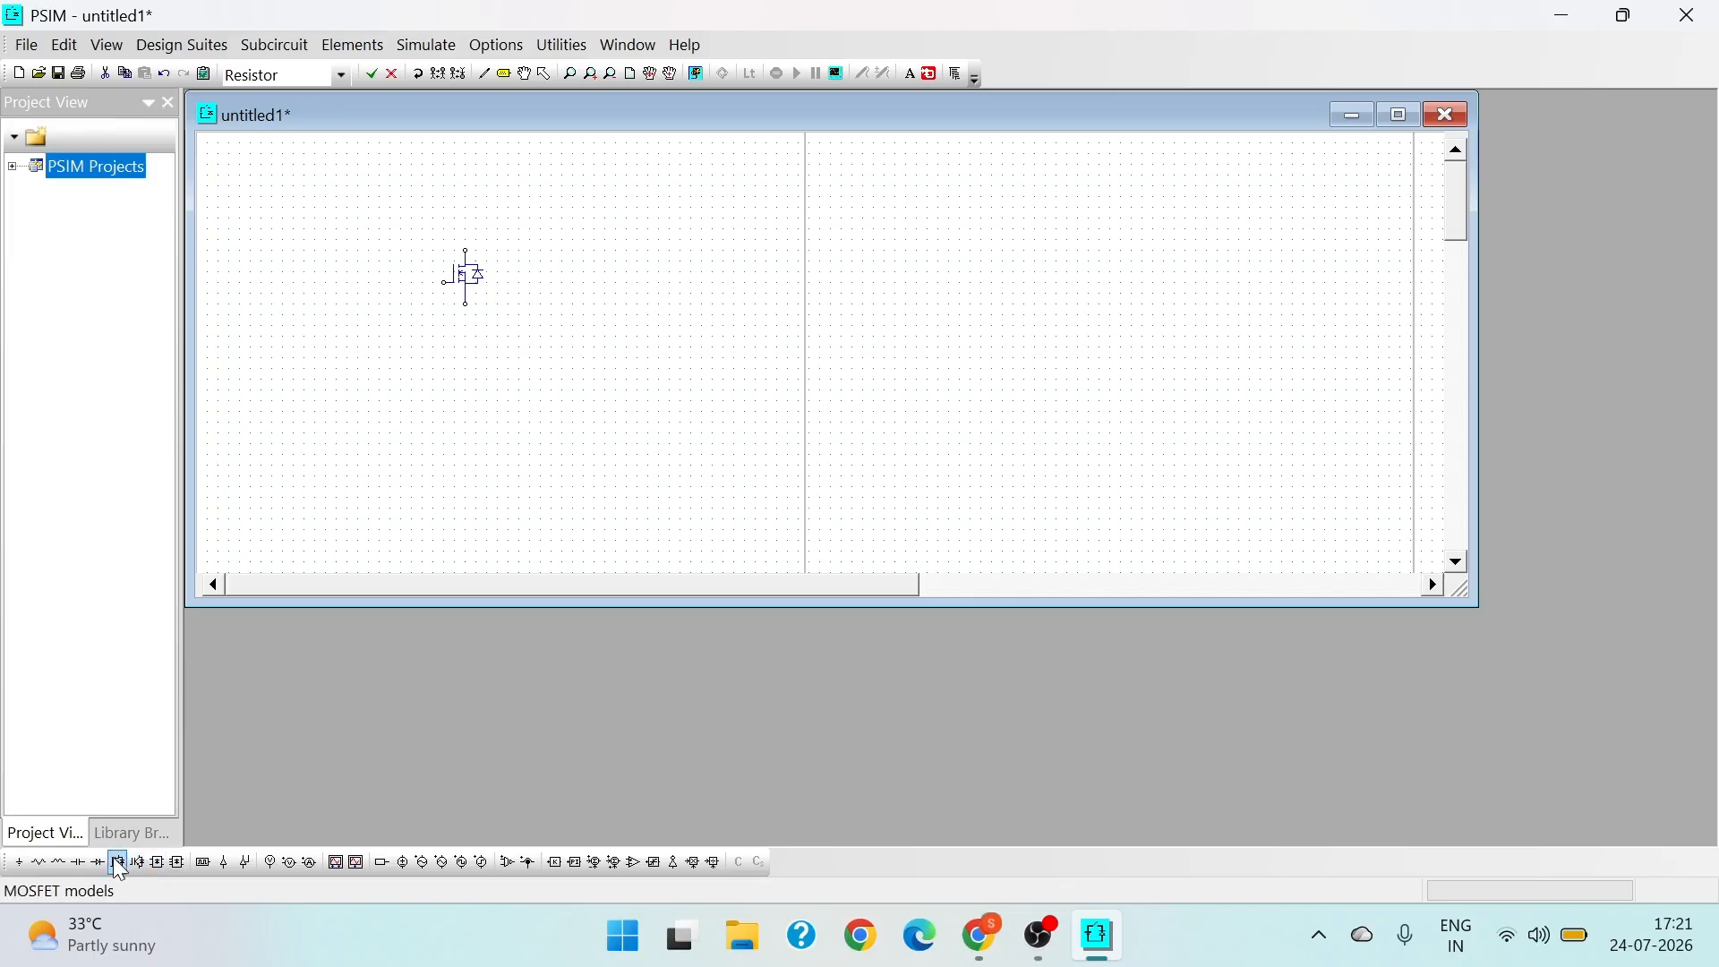
- Place a gating block beside the MOSFET's gate and a vertical DC voltage source below and to the left of it
click(202, 862)
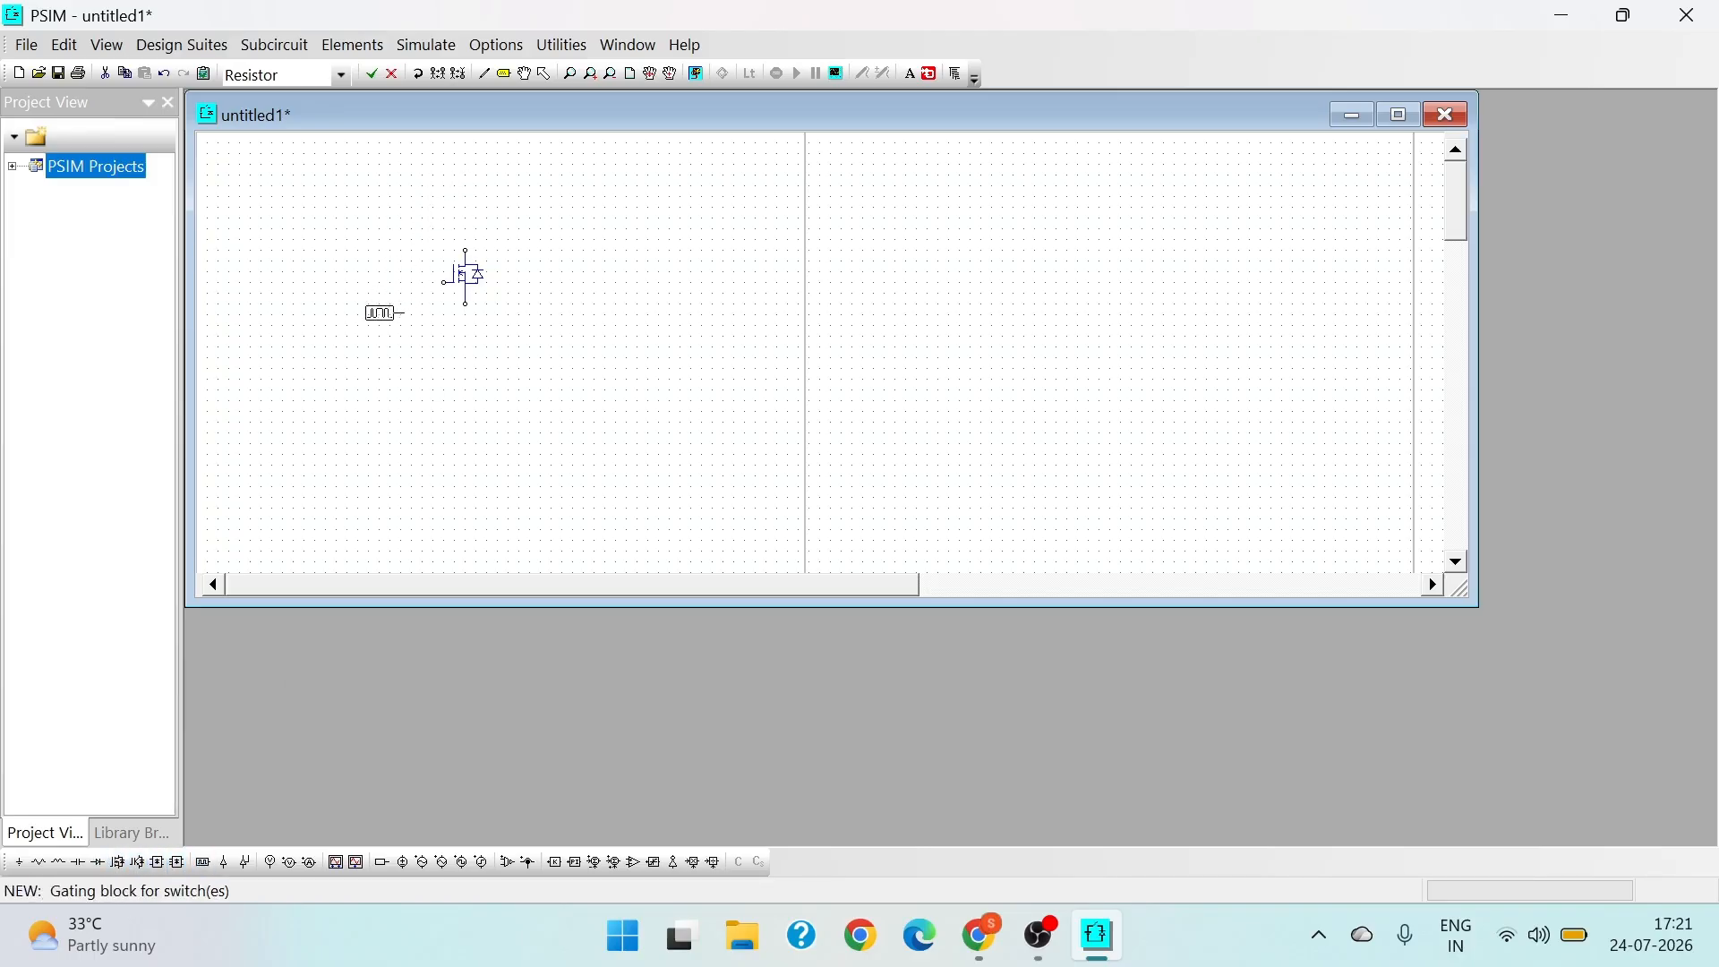
click(392, 294)
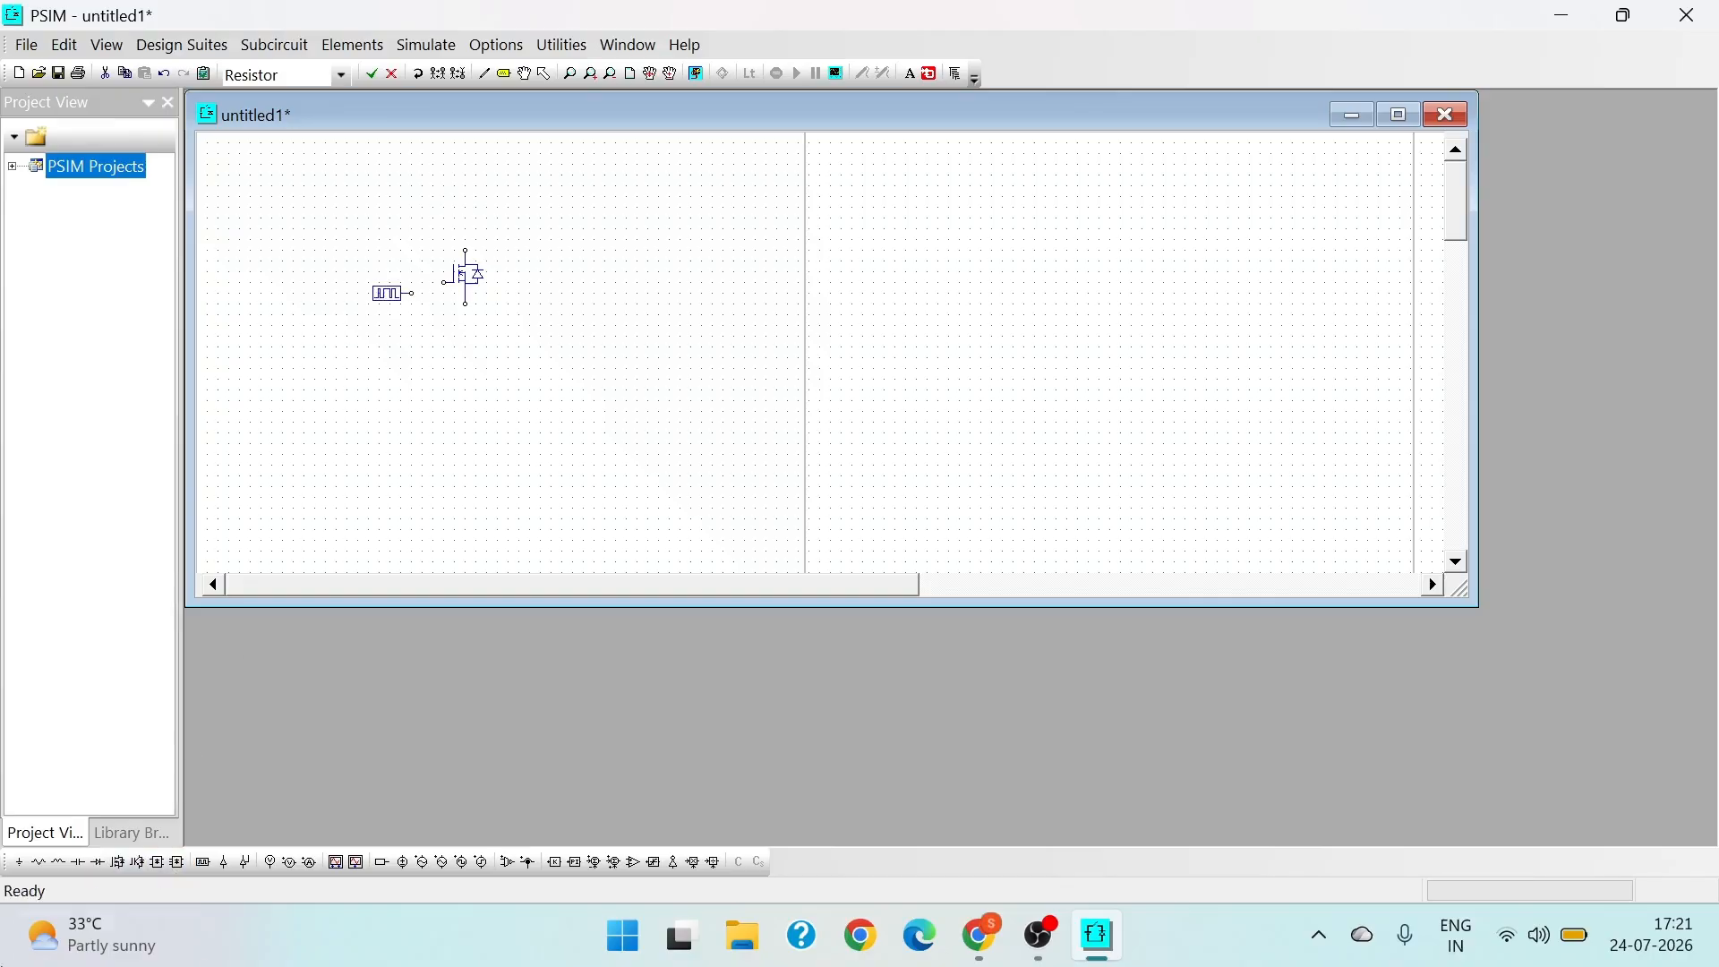
click(403, 863)
- Place a vertical resistor to the right of the MOSFET as the load
click(57, 863)
right_click(716, 324)
click(712, 332)
key(Escape)
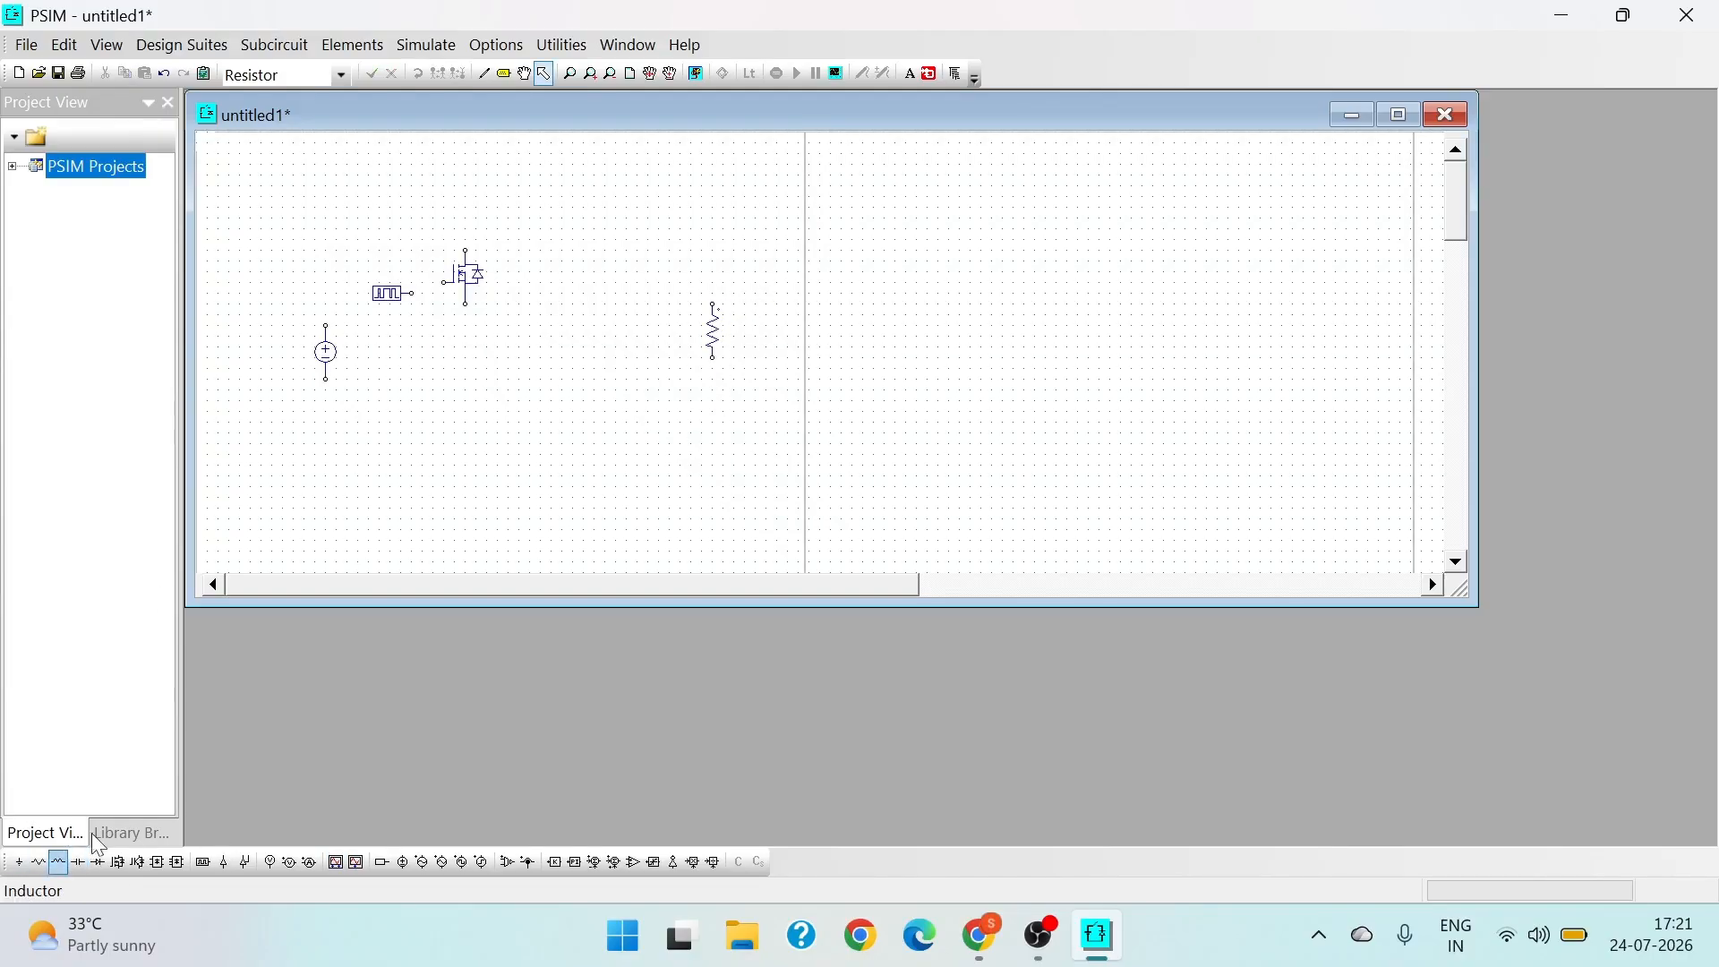
- Place a vertical capacitor just left of the resistor and a horizontal inductor between the MOSFET and the capacitor
click(77, 862)
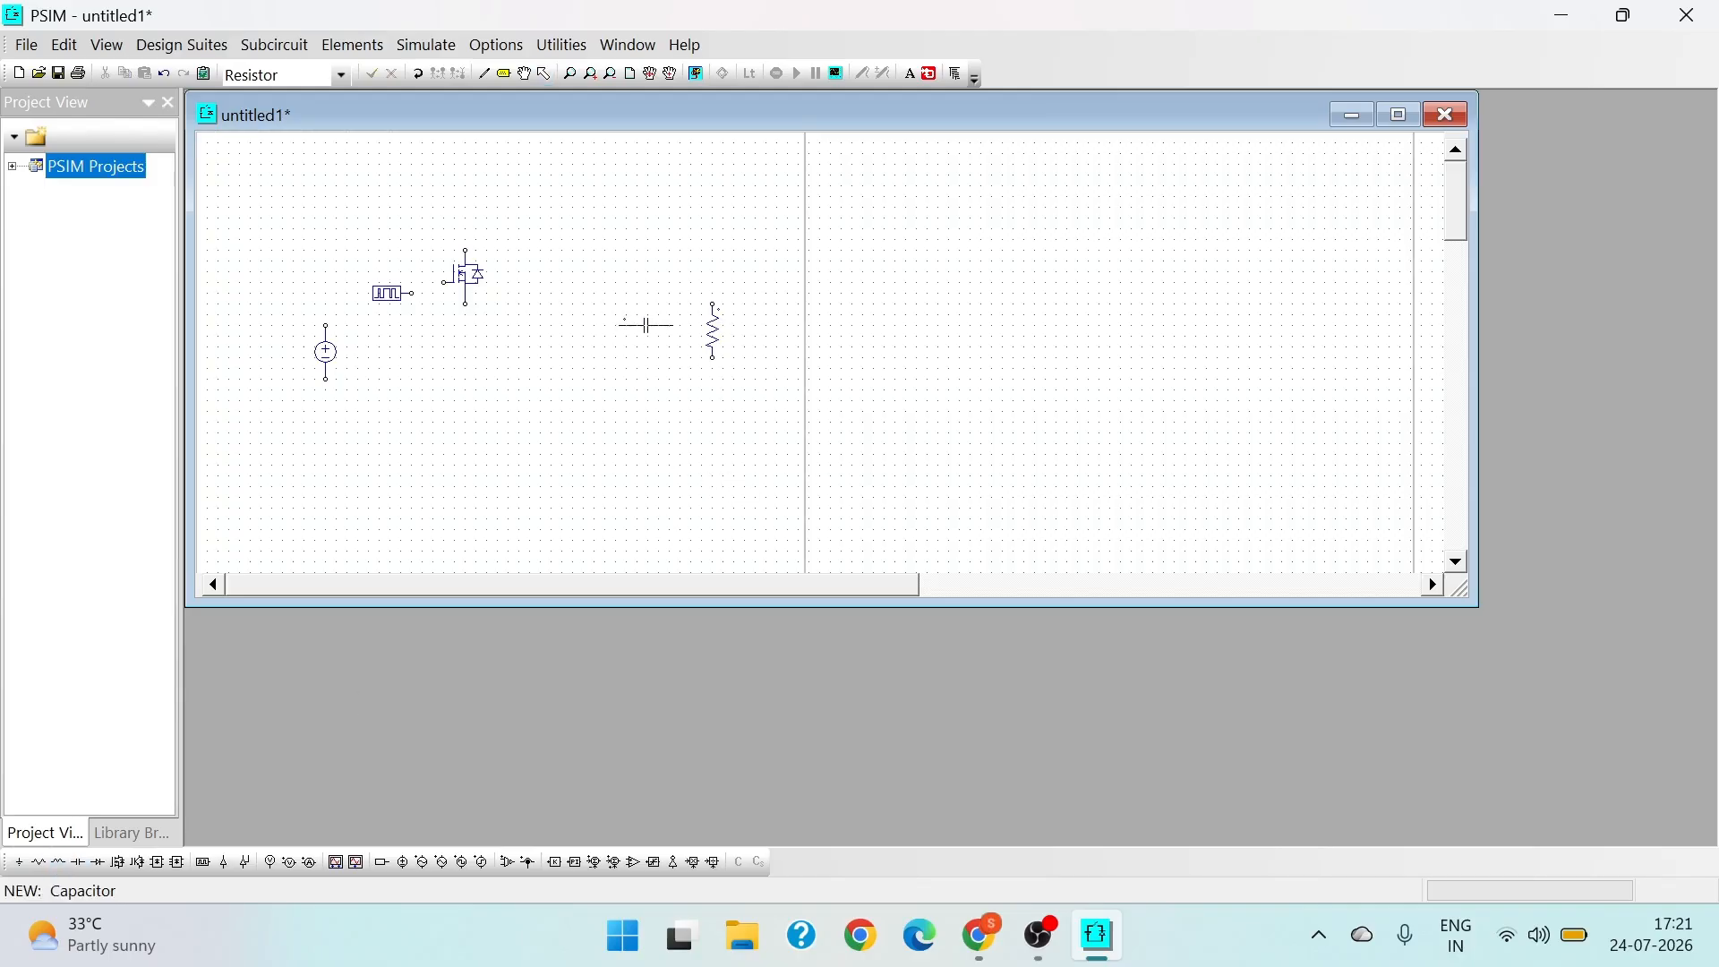
click(669, 332)
key(Escape)
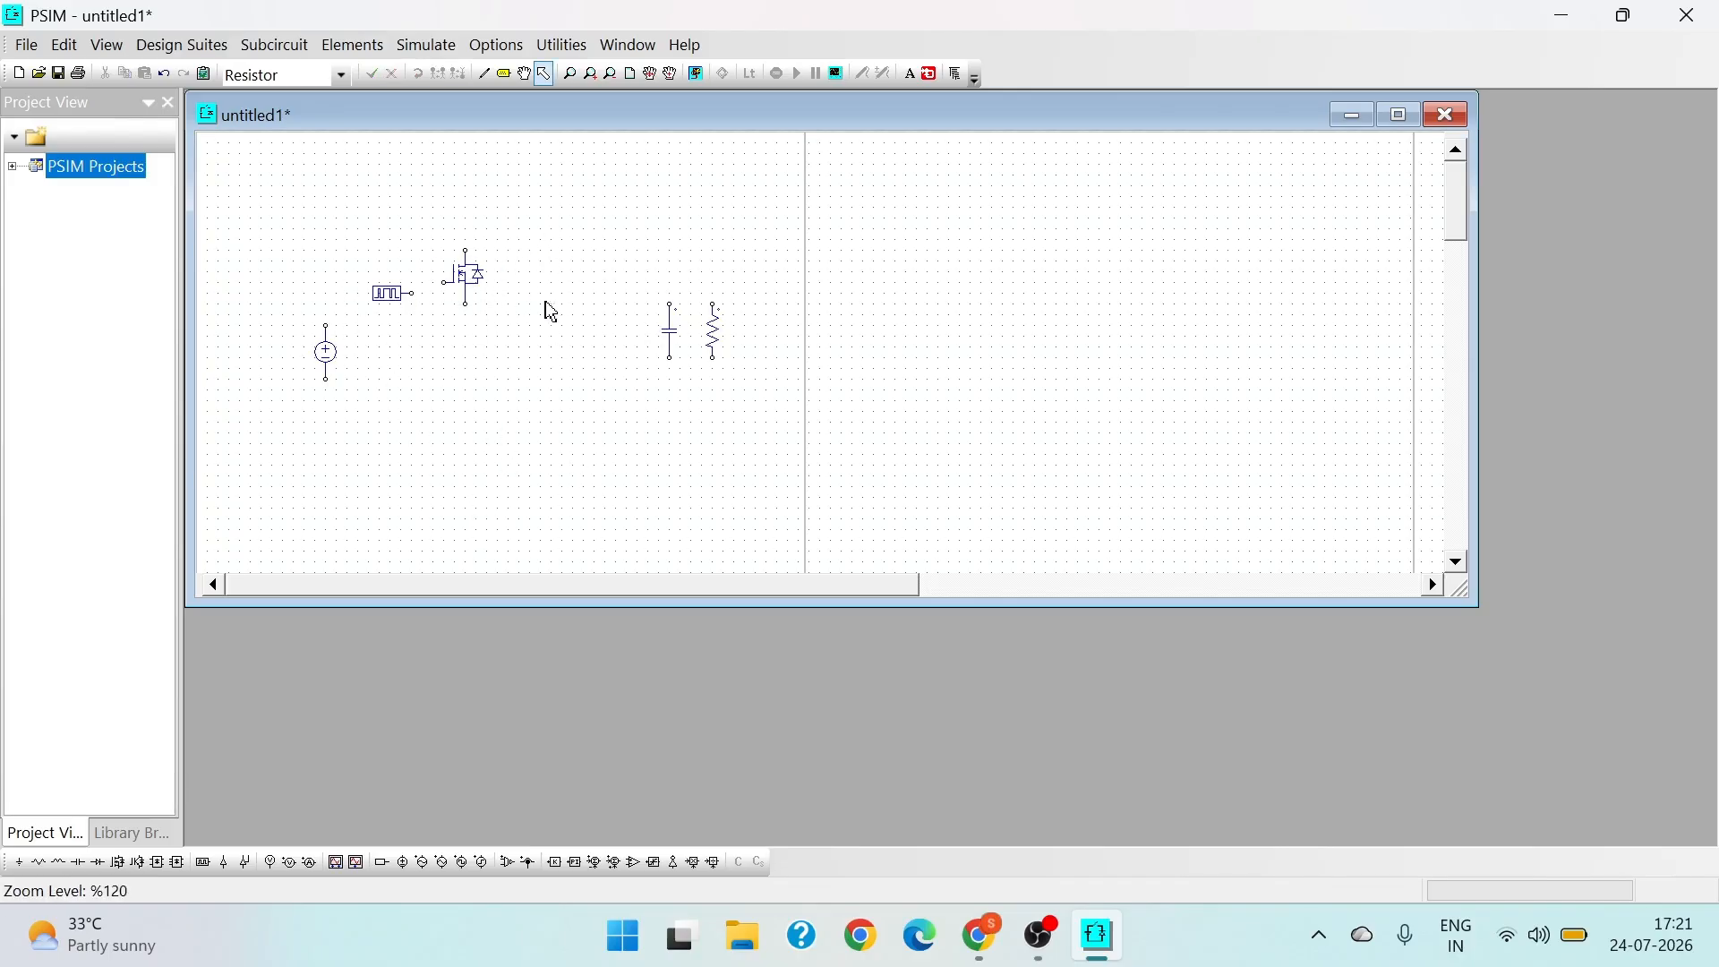
click(58, 863)
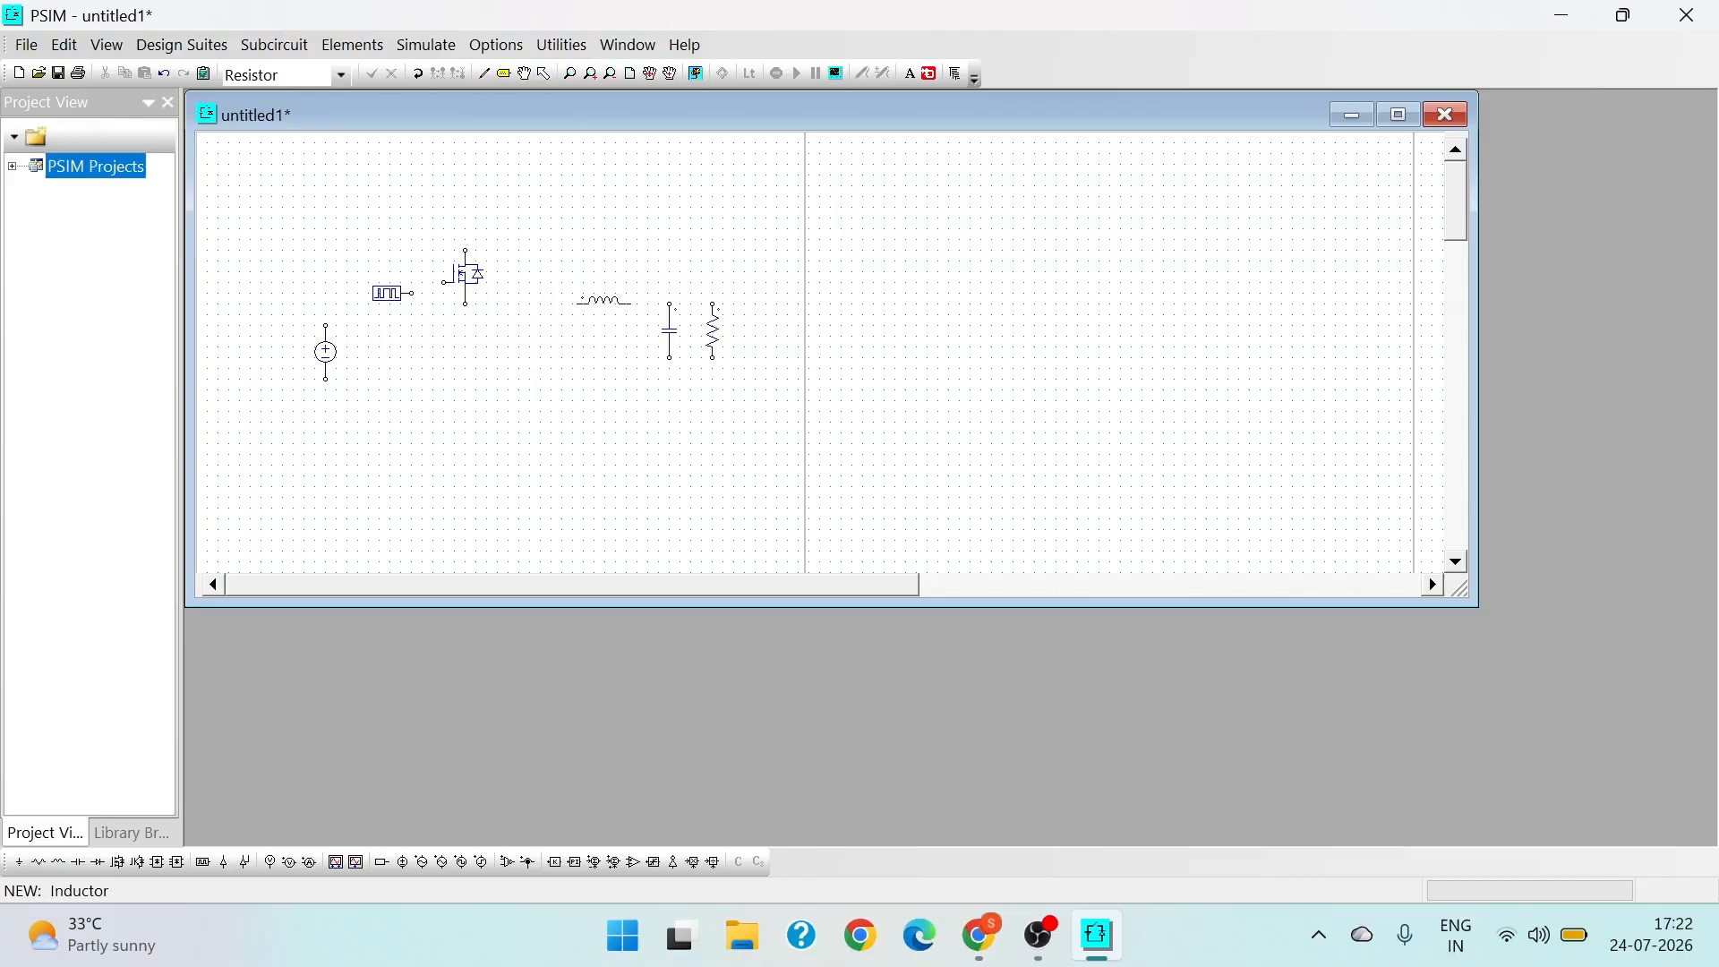
click(596, 303)
key(Escape)
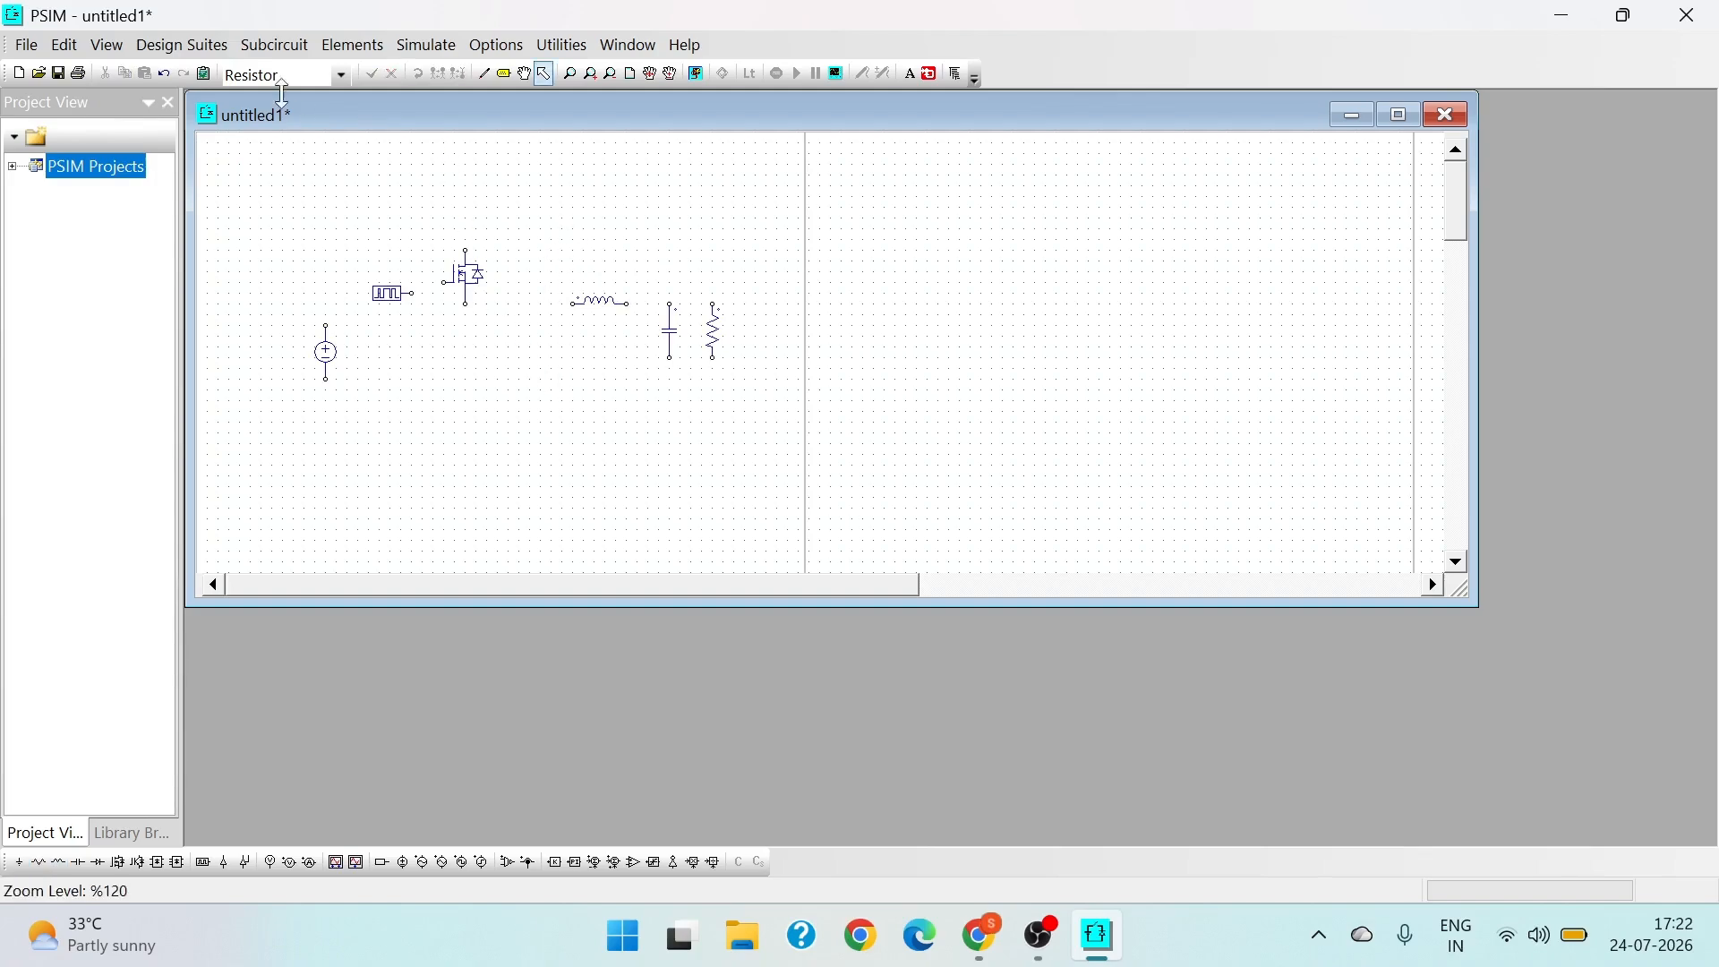
- Place a vertical diode with its cathode facing up between the MOSFET and the inductor
click(339, 75)
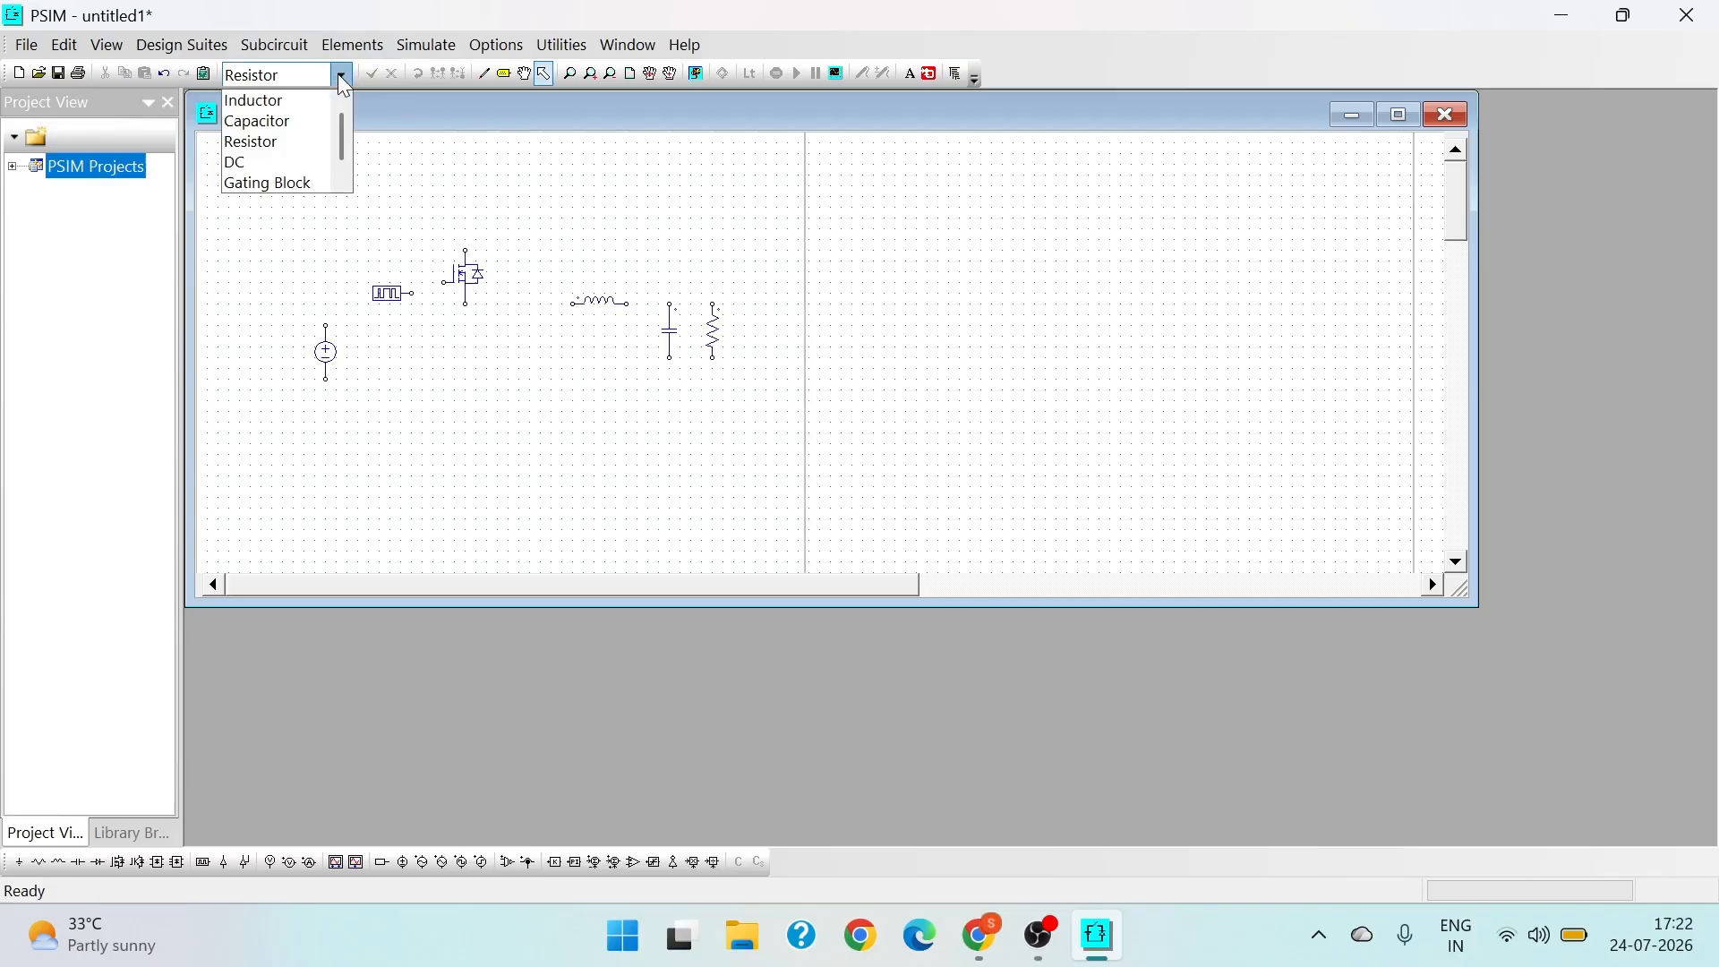
click(358, 113)
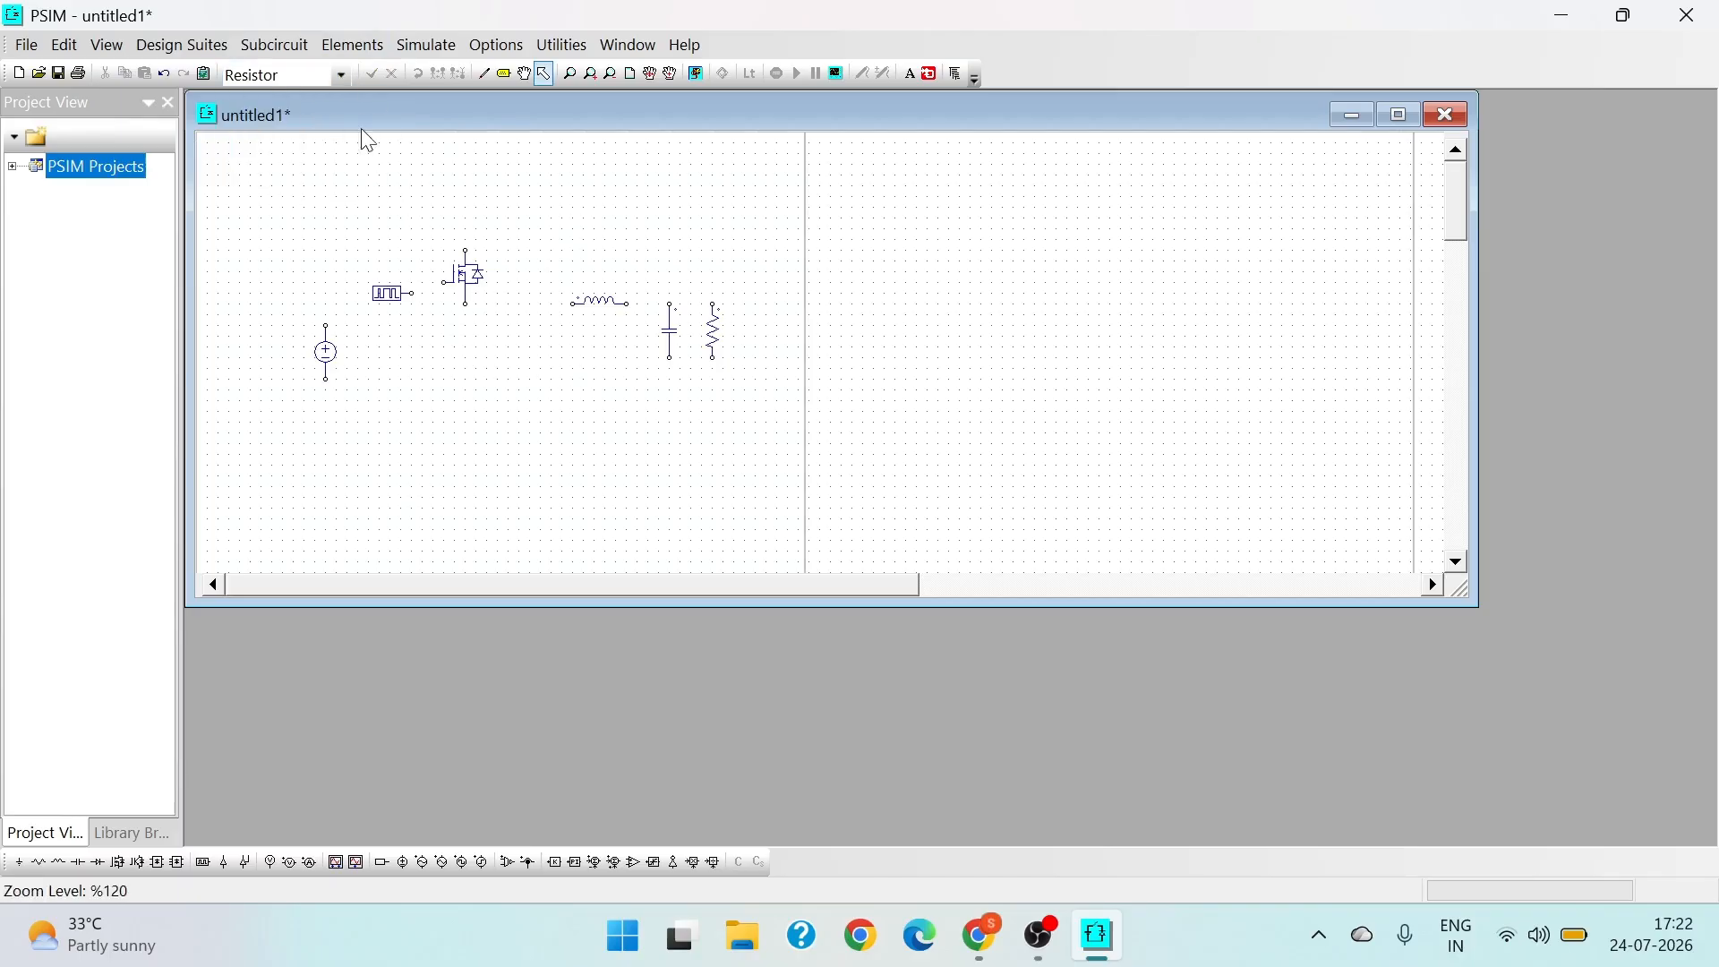
click(377, 52)
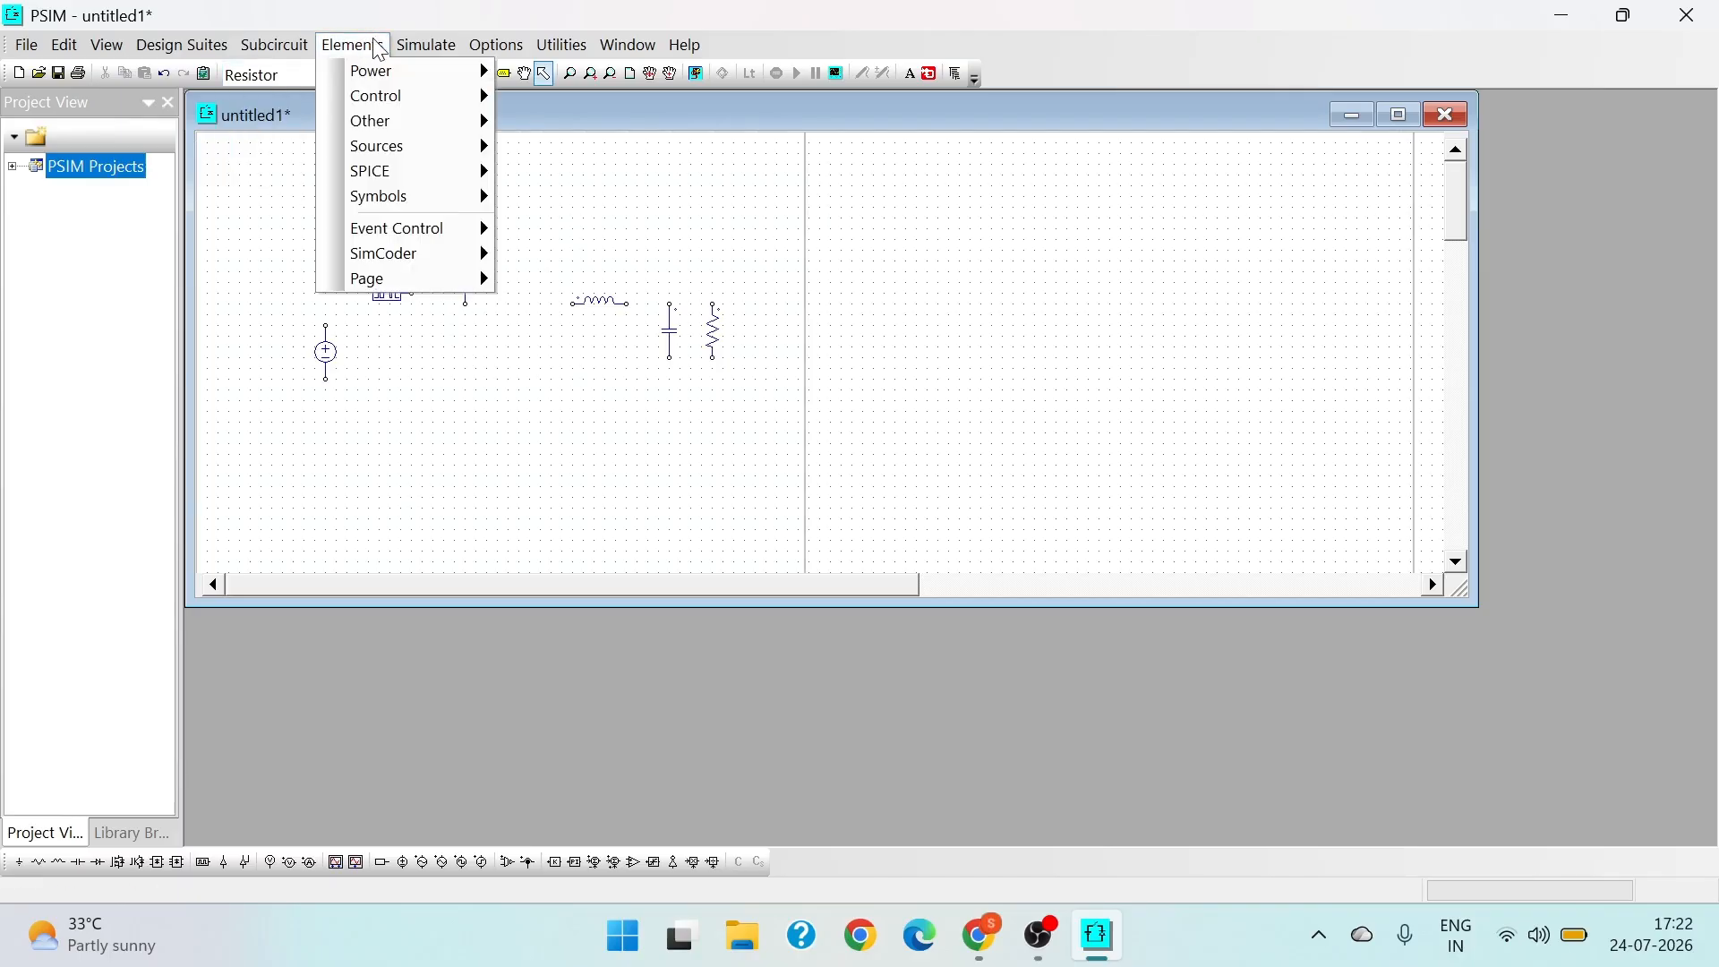
mouse_move(376, 83)
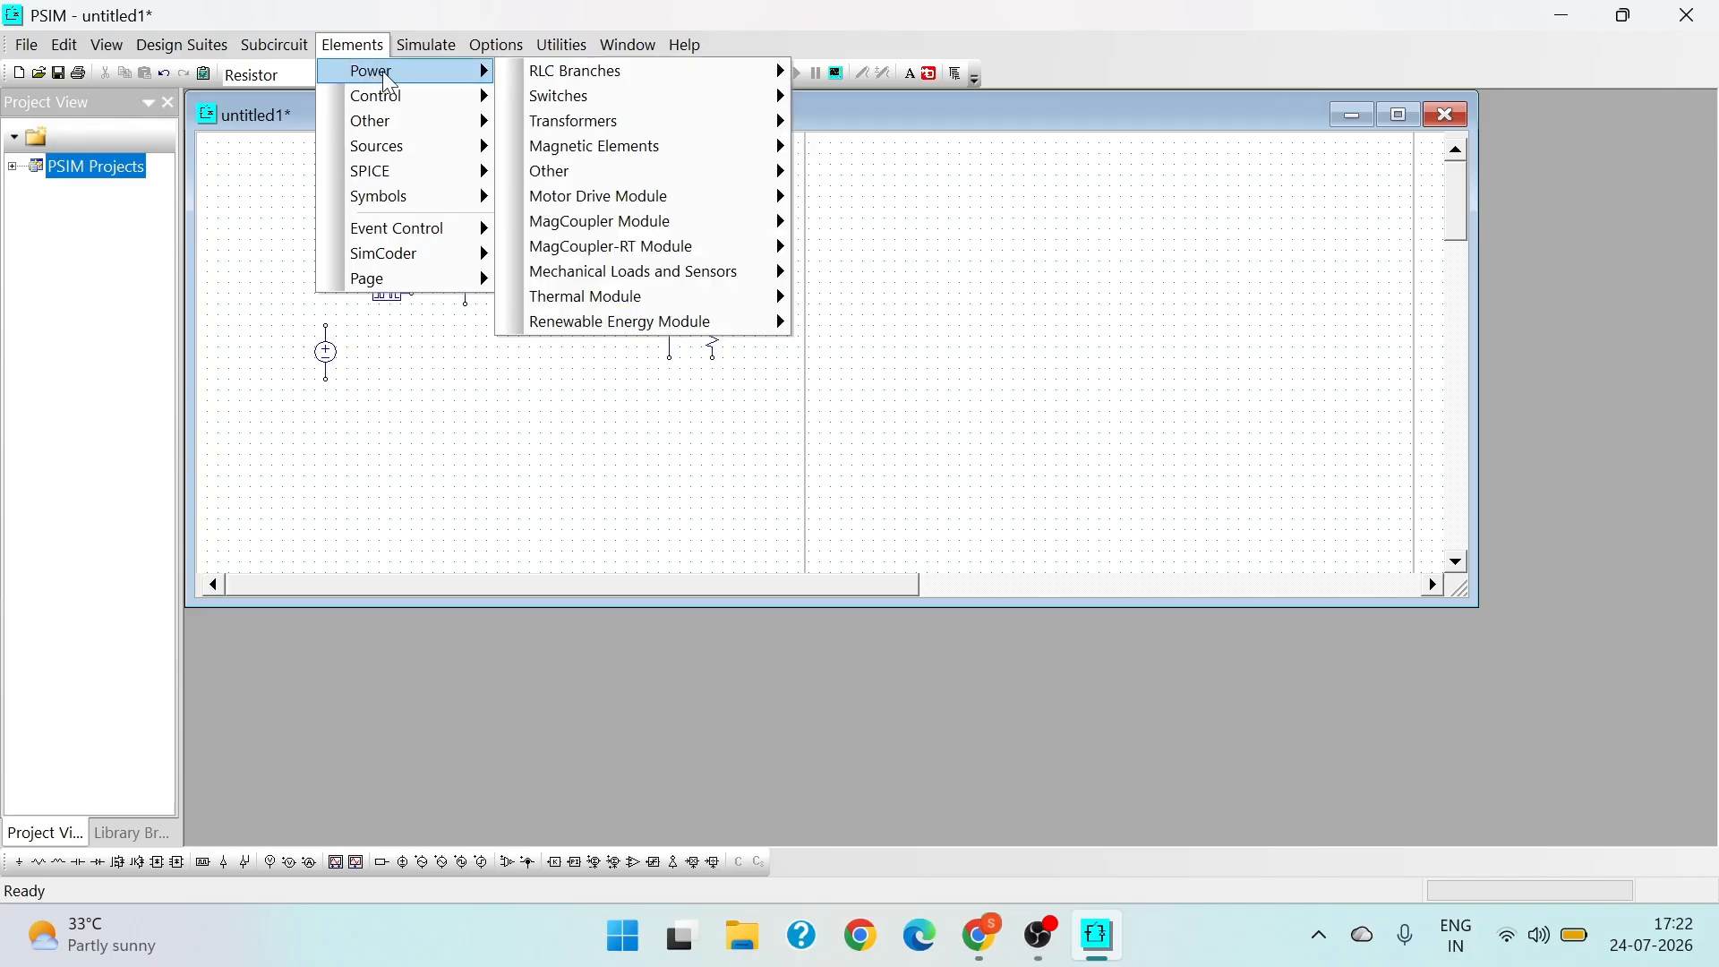
mouse_move(582, 100)
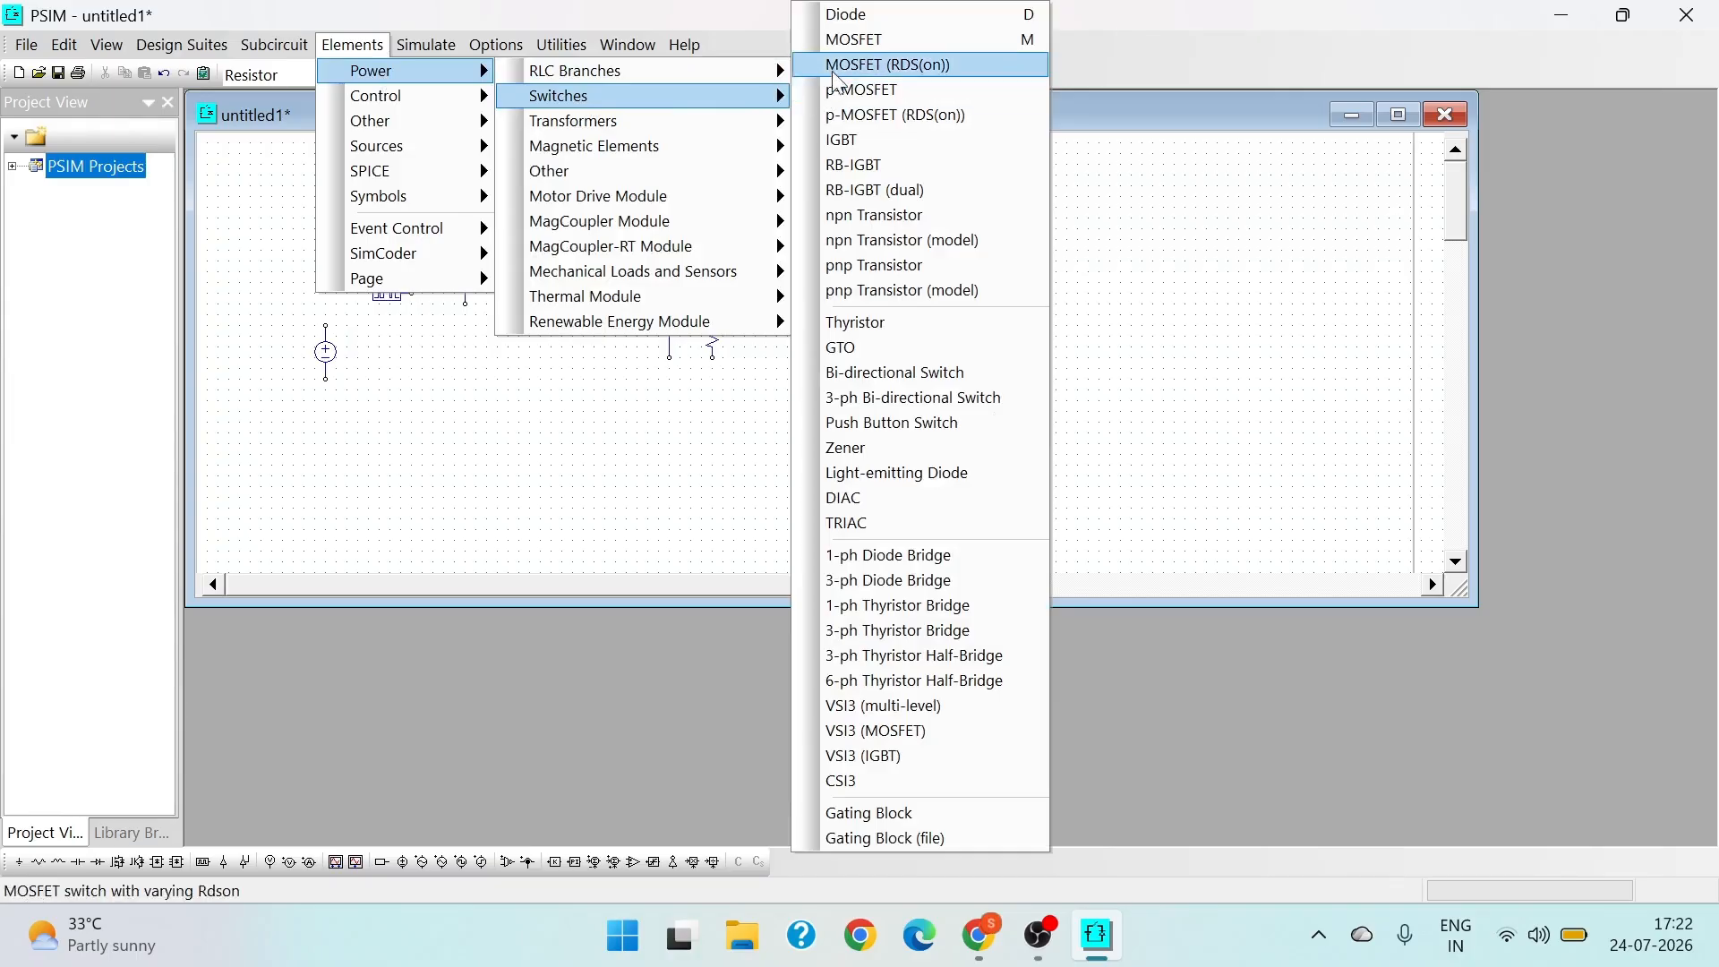
click(858, 15)
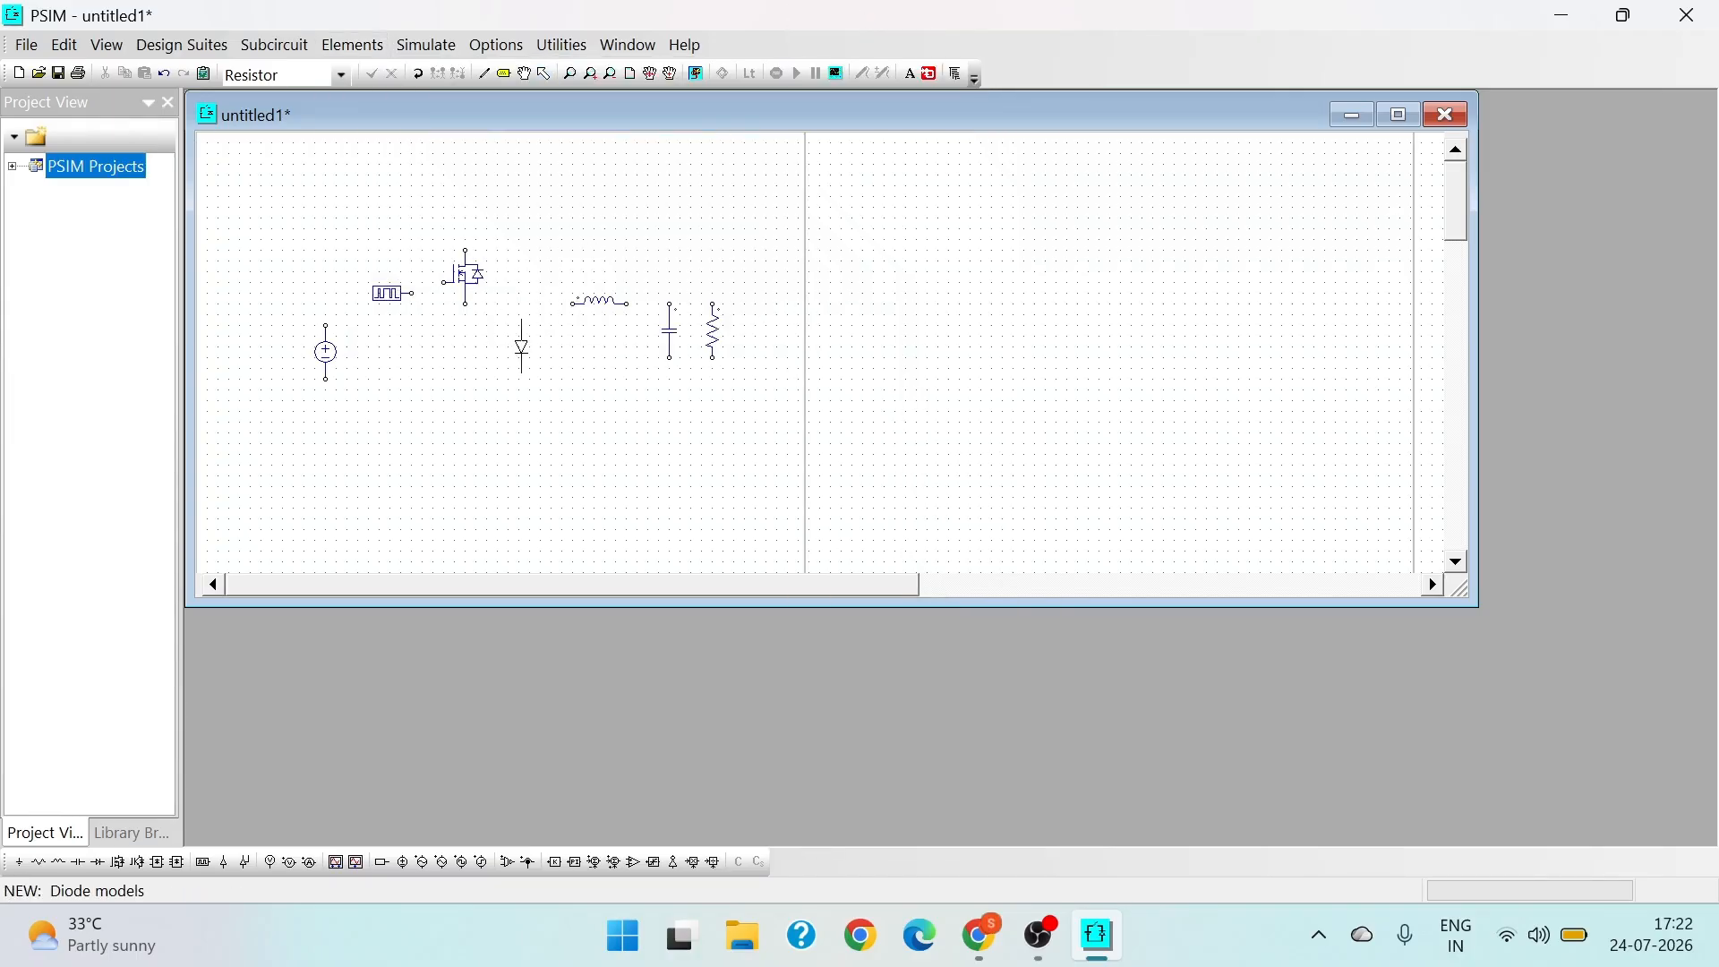
right_click(541, 340)
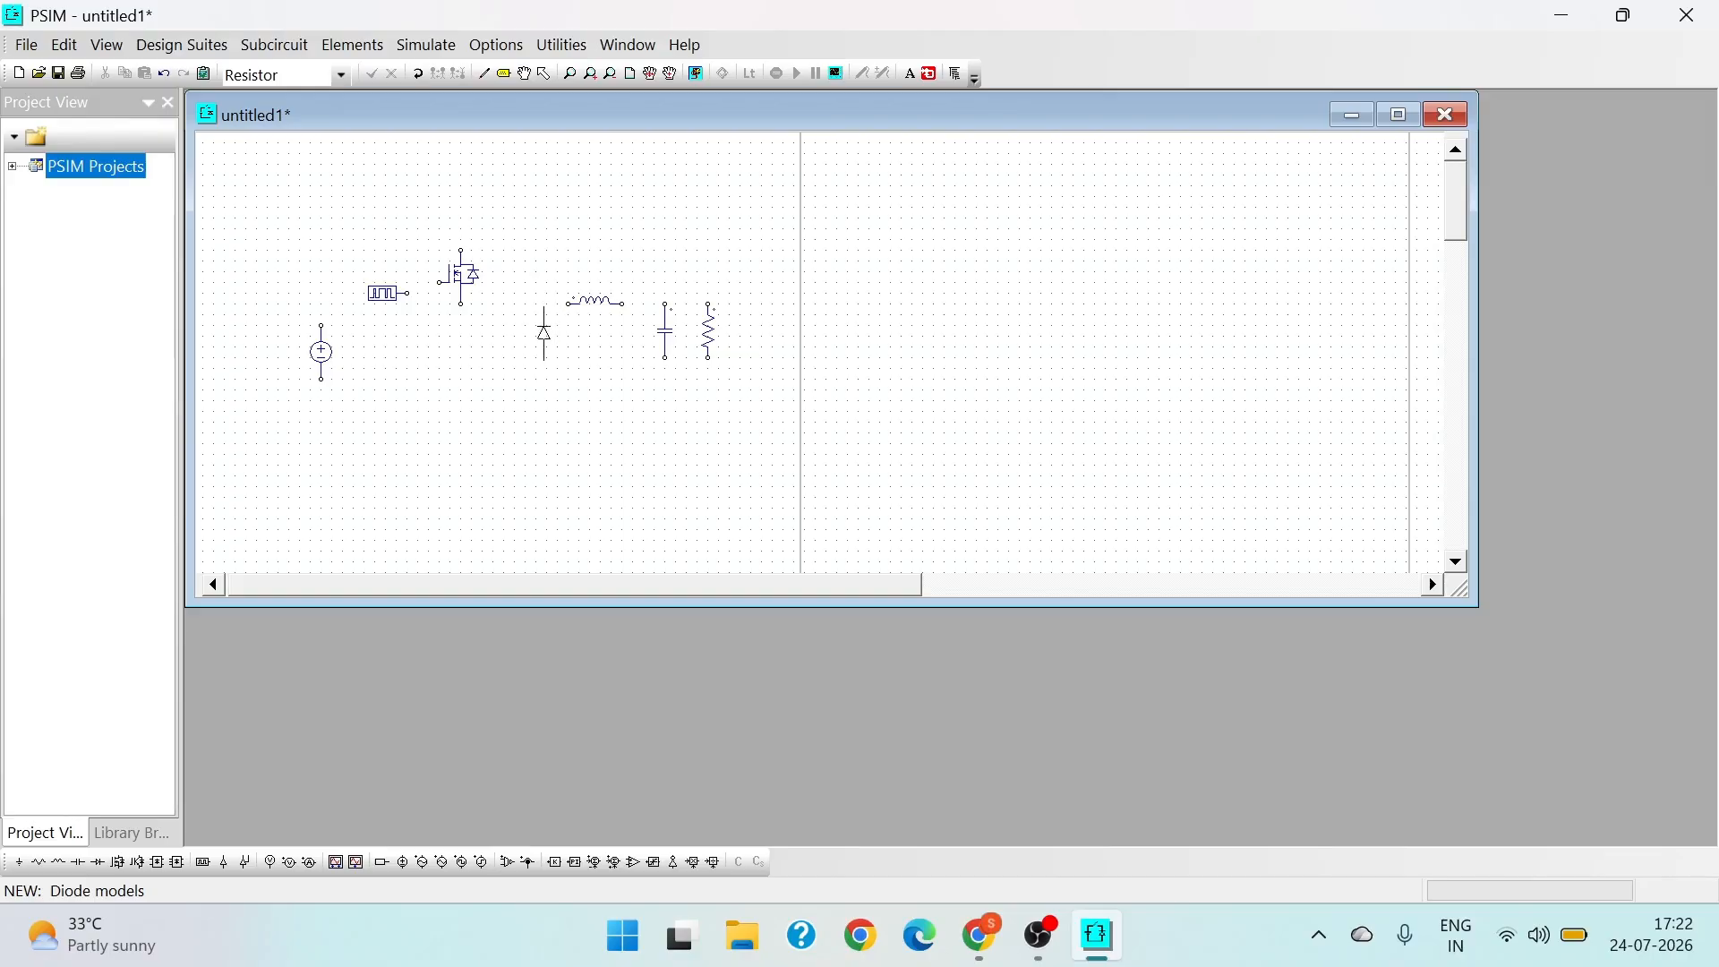
click(545, 332)
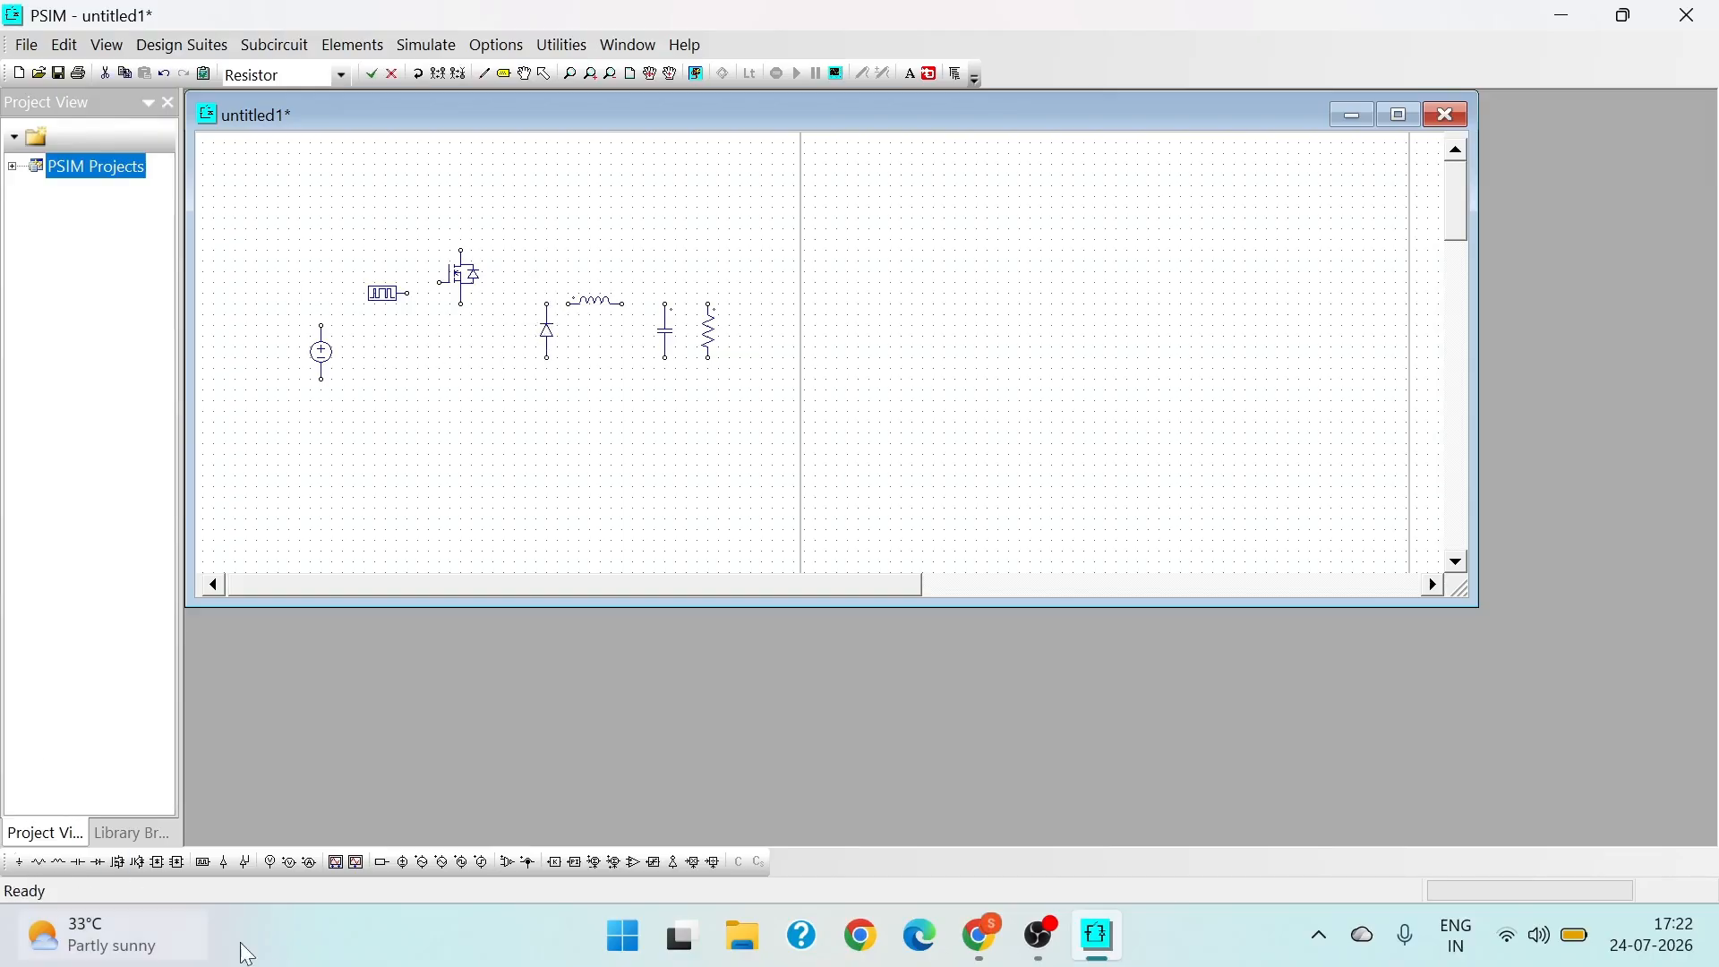
key(Escape)
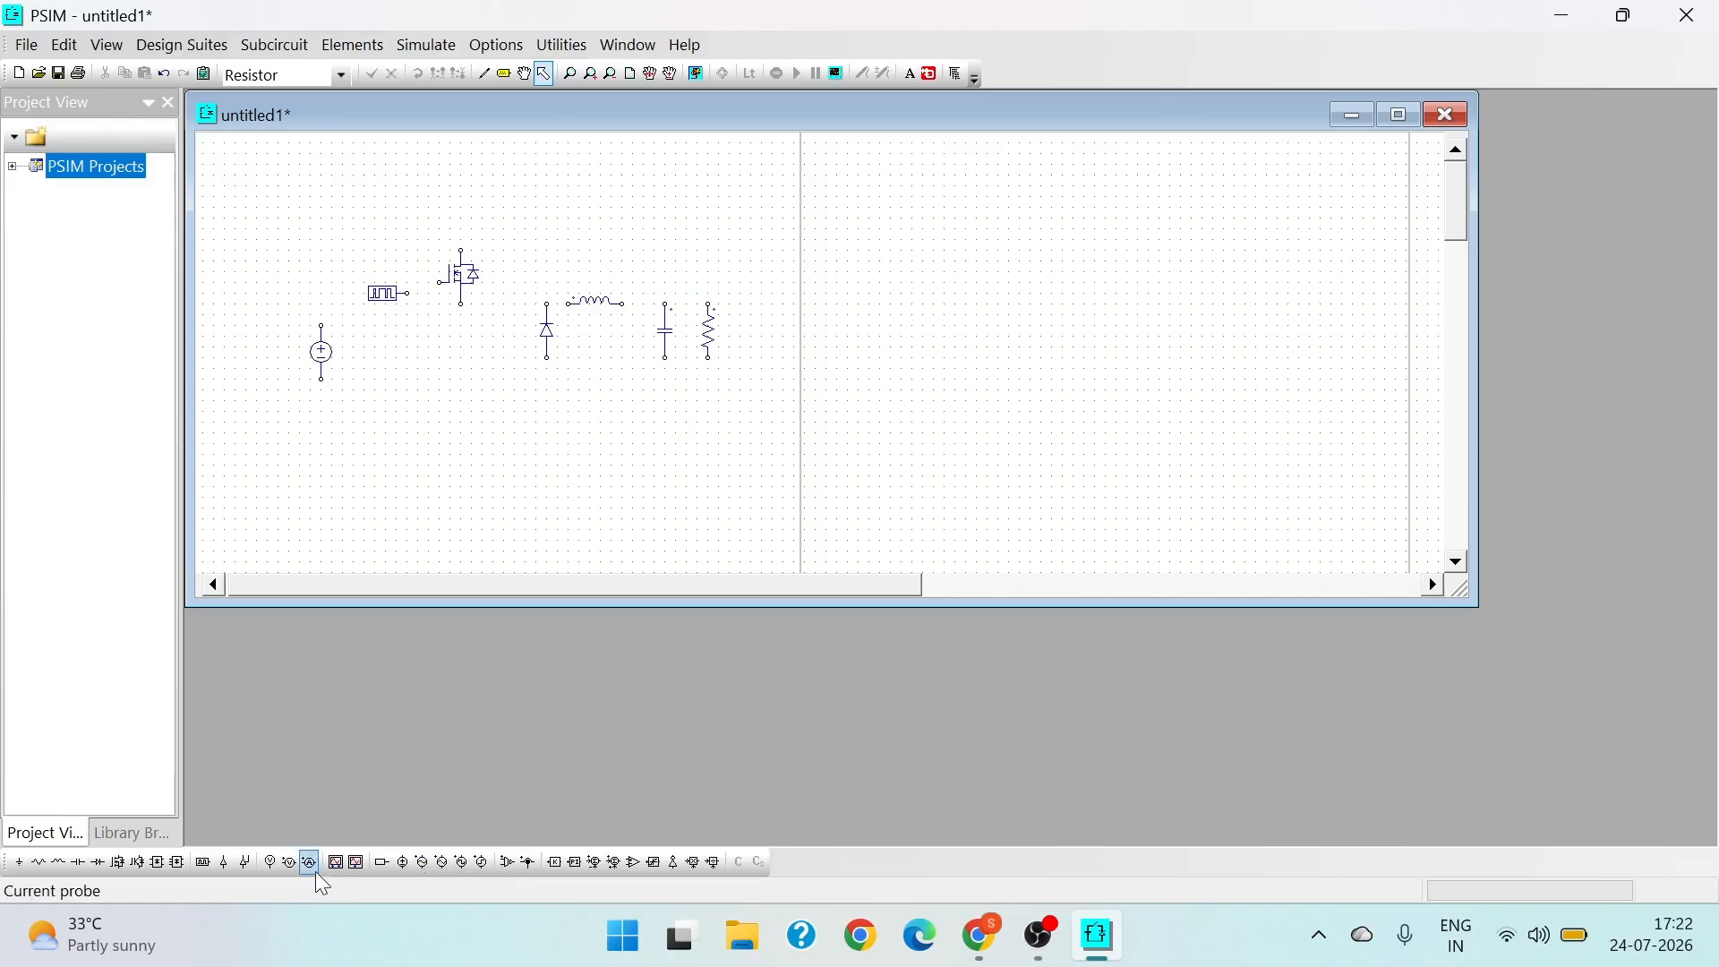
- Place two-node voltage probes beside the DC source and beside the load resistor
click(290, 864)
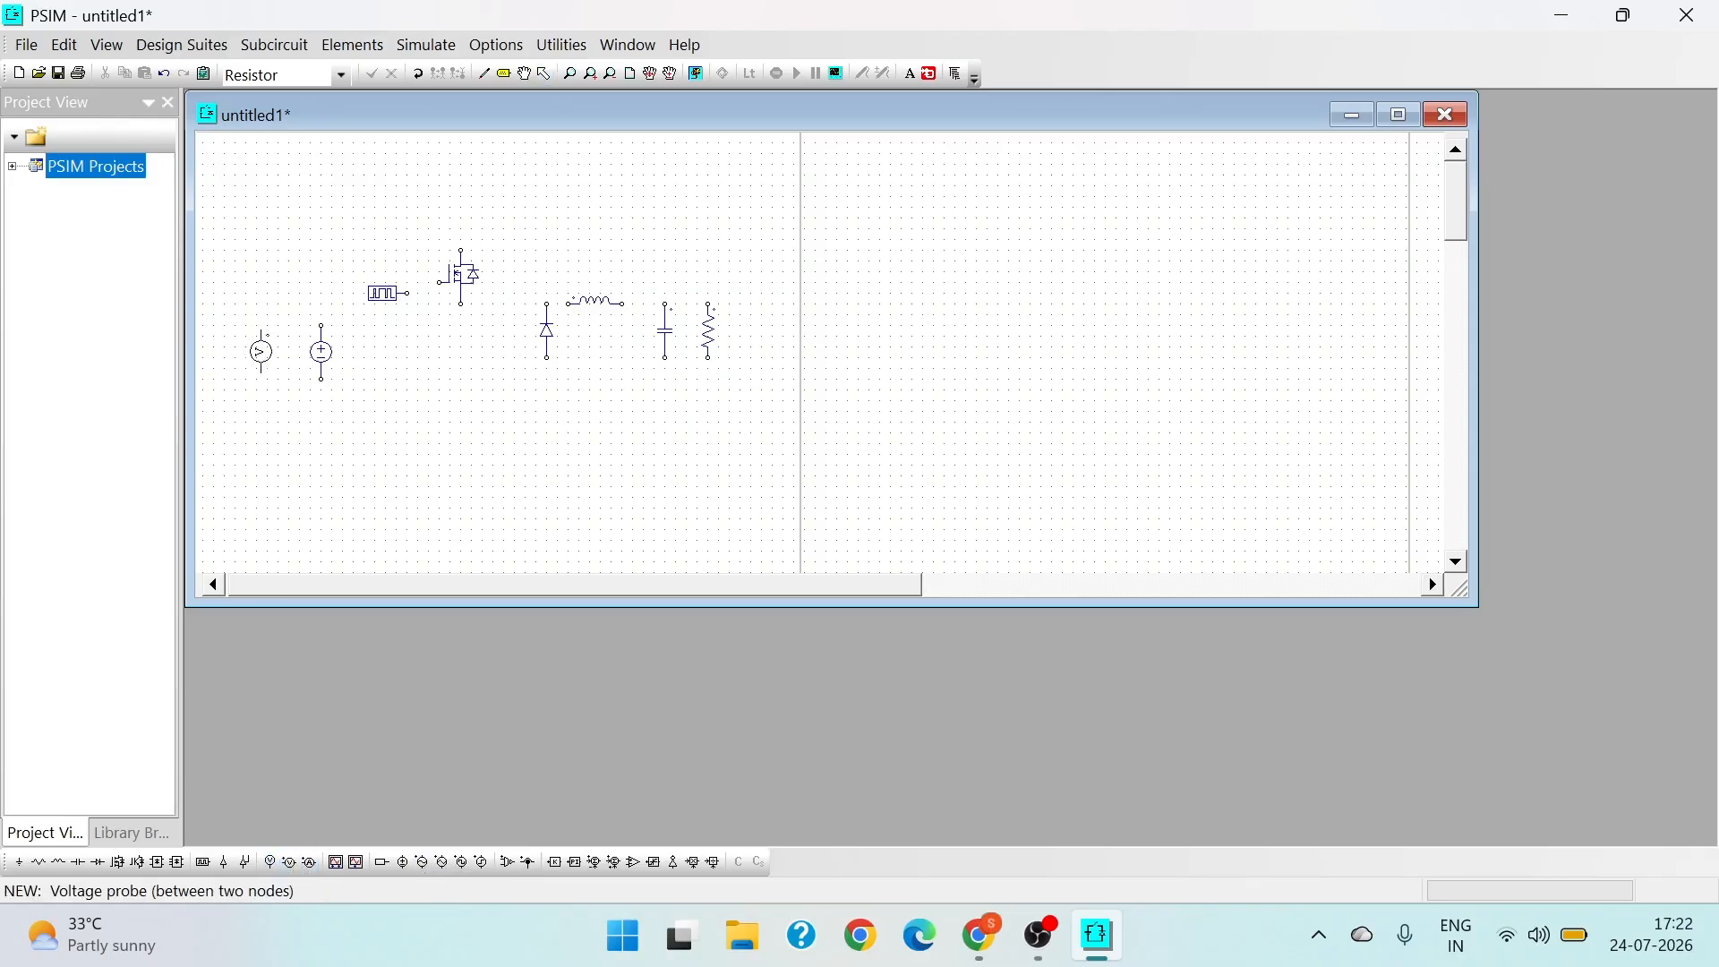
click(756, 333)
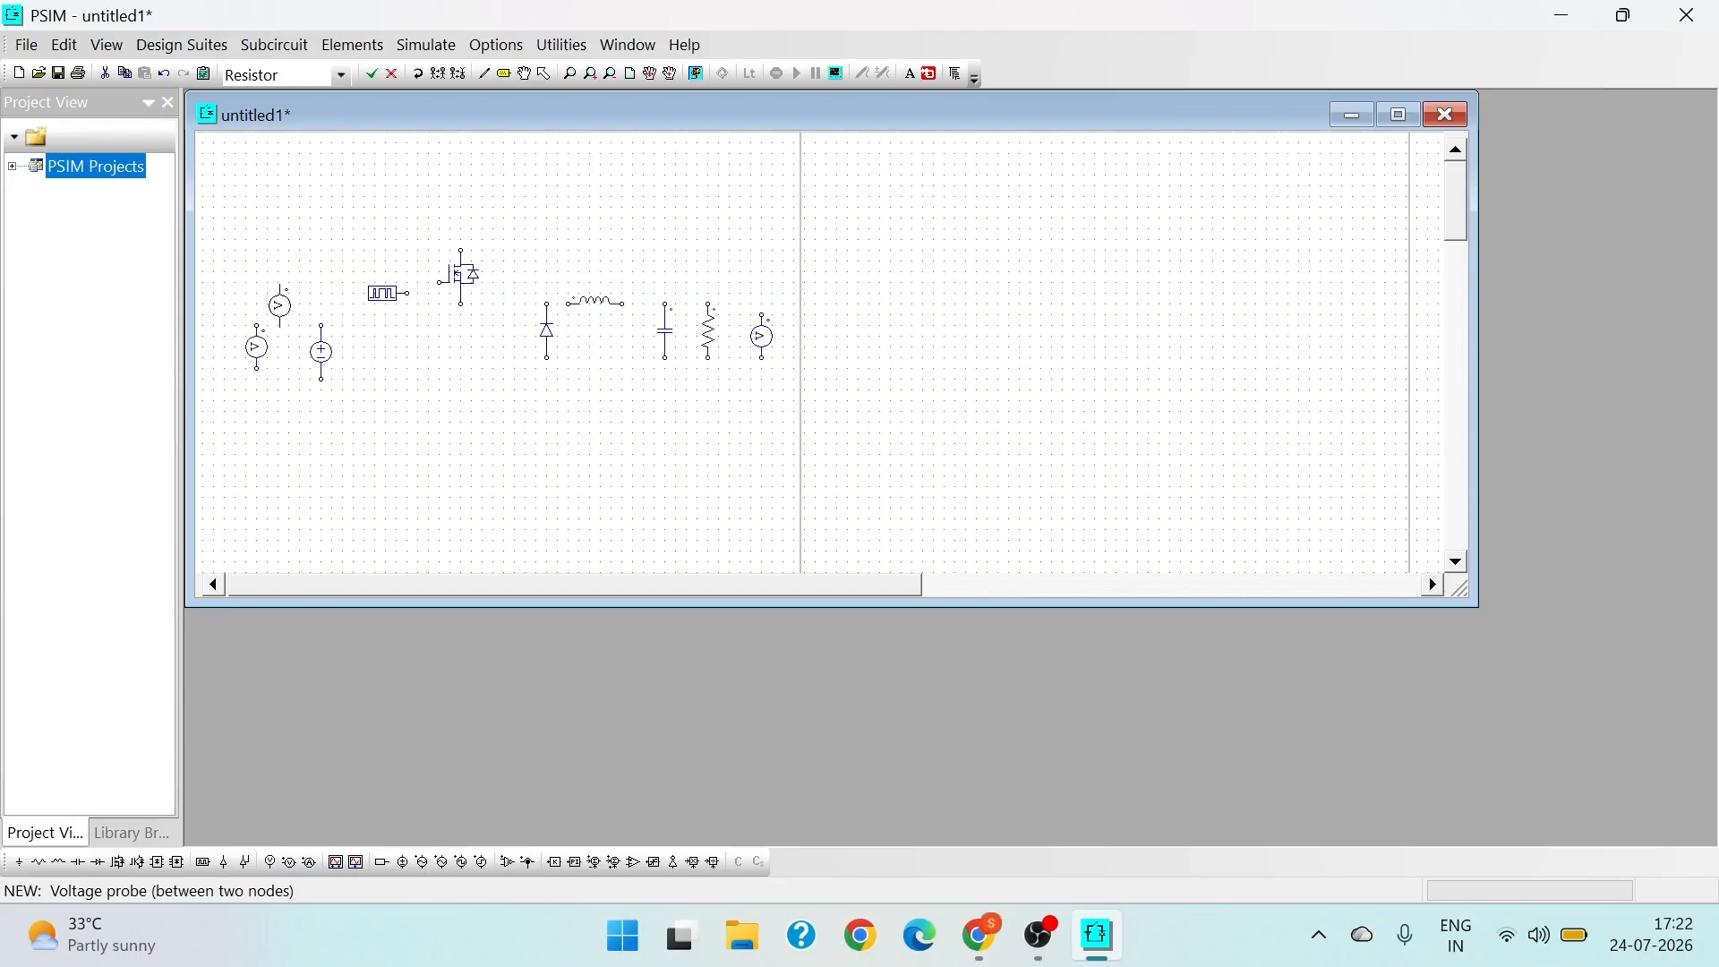
key(Escape)
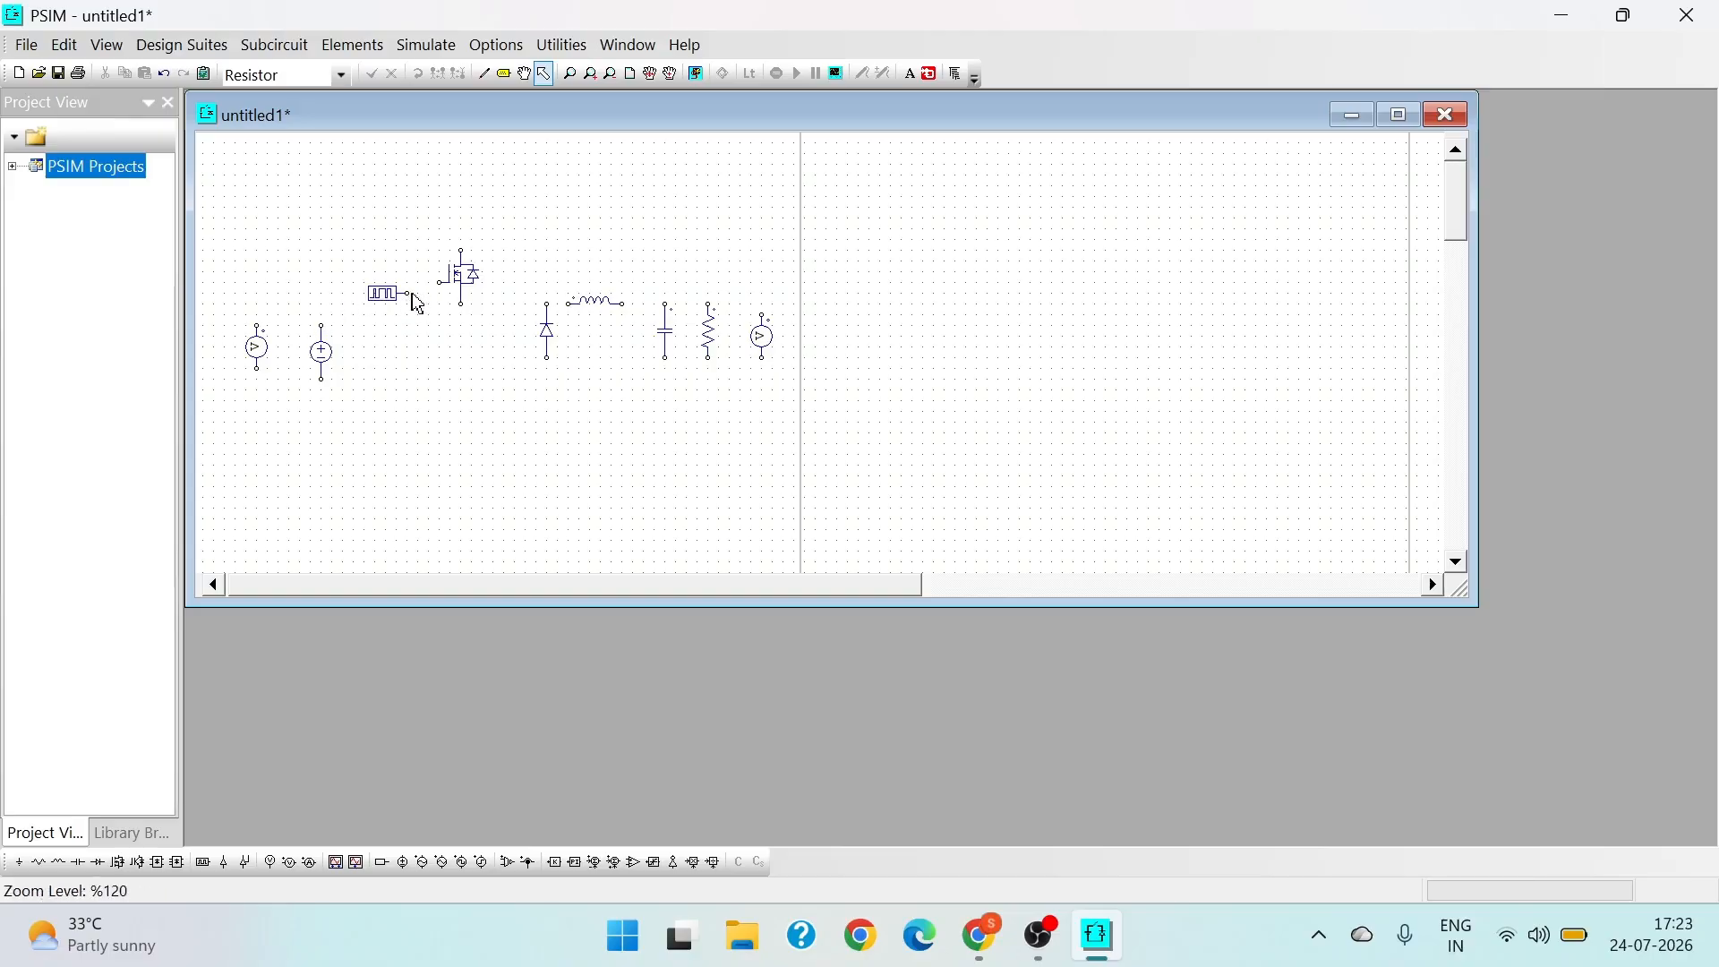
- Wire the gating block to the MOSFET's gate and connect source, MOSFET, diode, inductor, capacitor and resistor into a buck circuit with a common return line
click(484, 73)
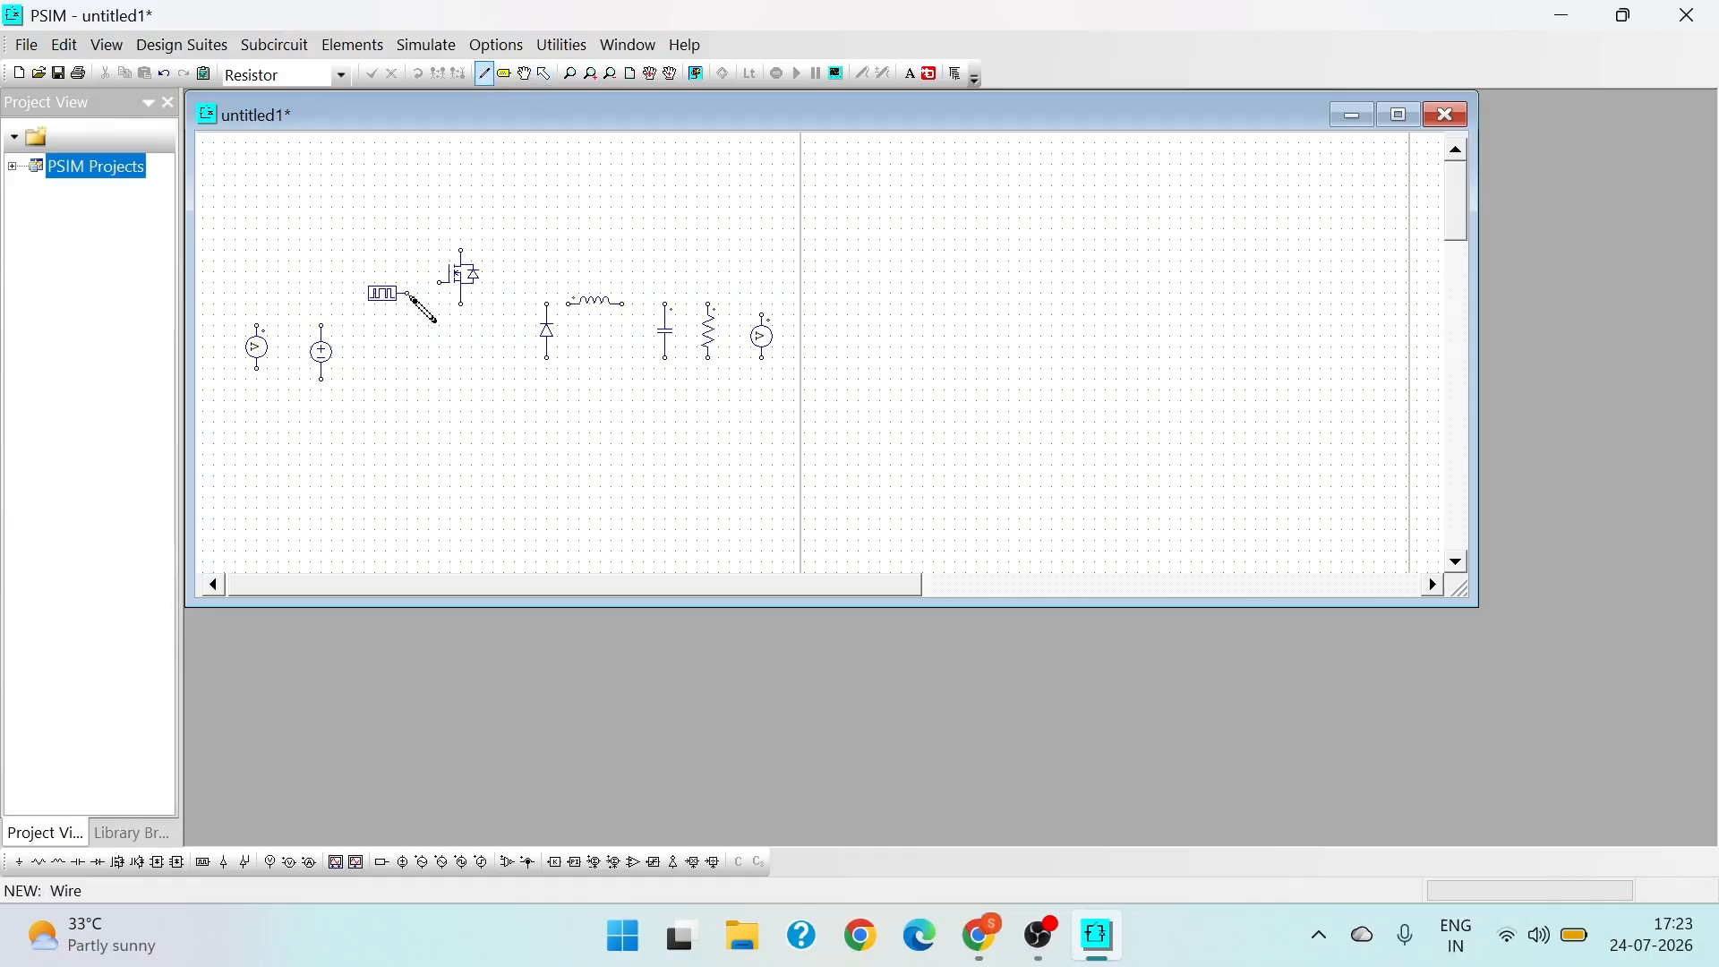
drag(408, 293, 440, 282)
drag(322, 326, 463, 253)
drag(460, 305, 709, 304)
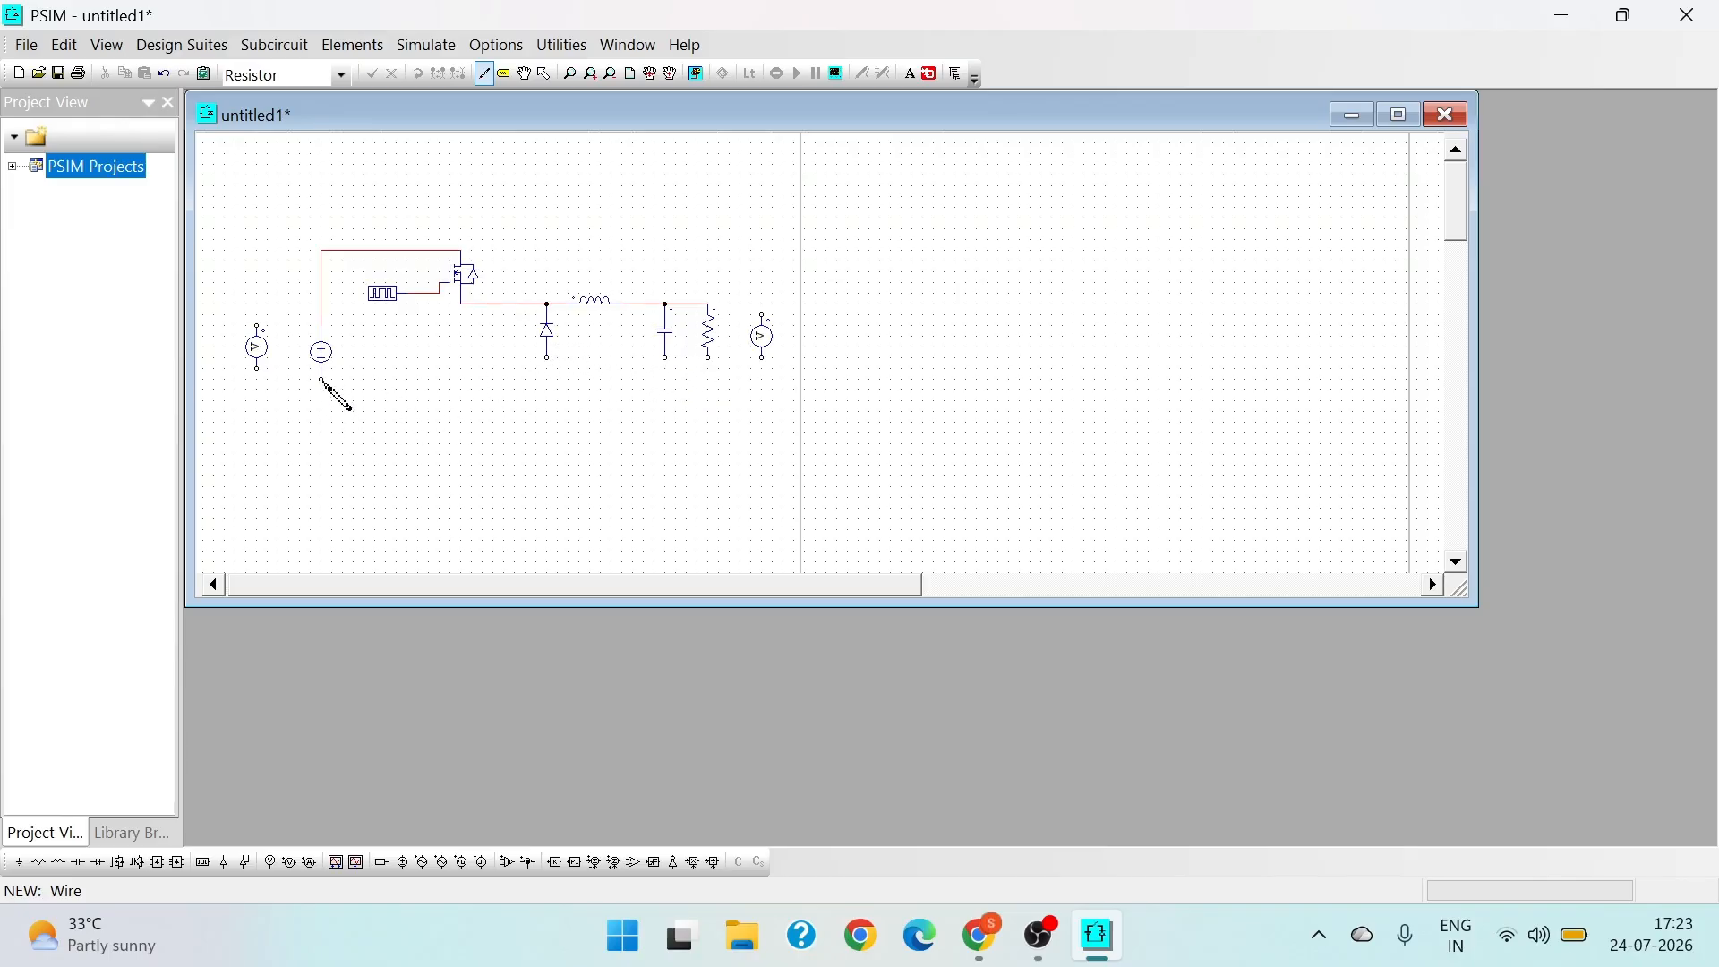
mouse_move(321, 377)
mouse_down()
mouse_move(395, 410)
mouse_move(710, 375)
mouse_up()
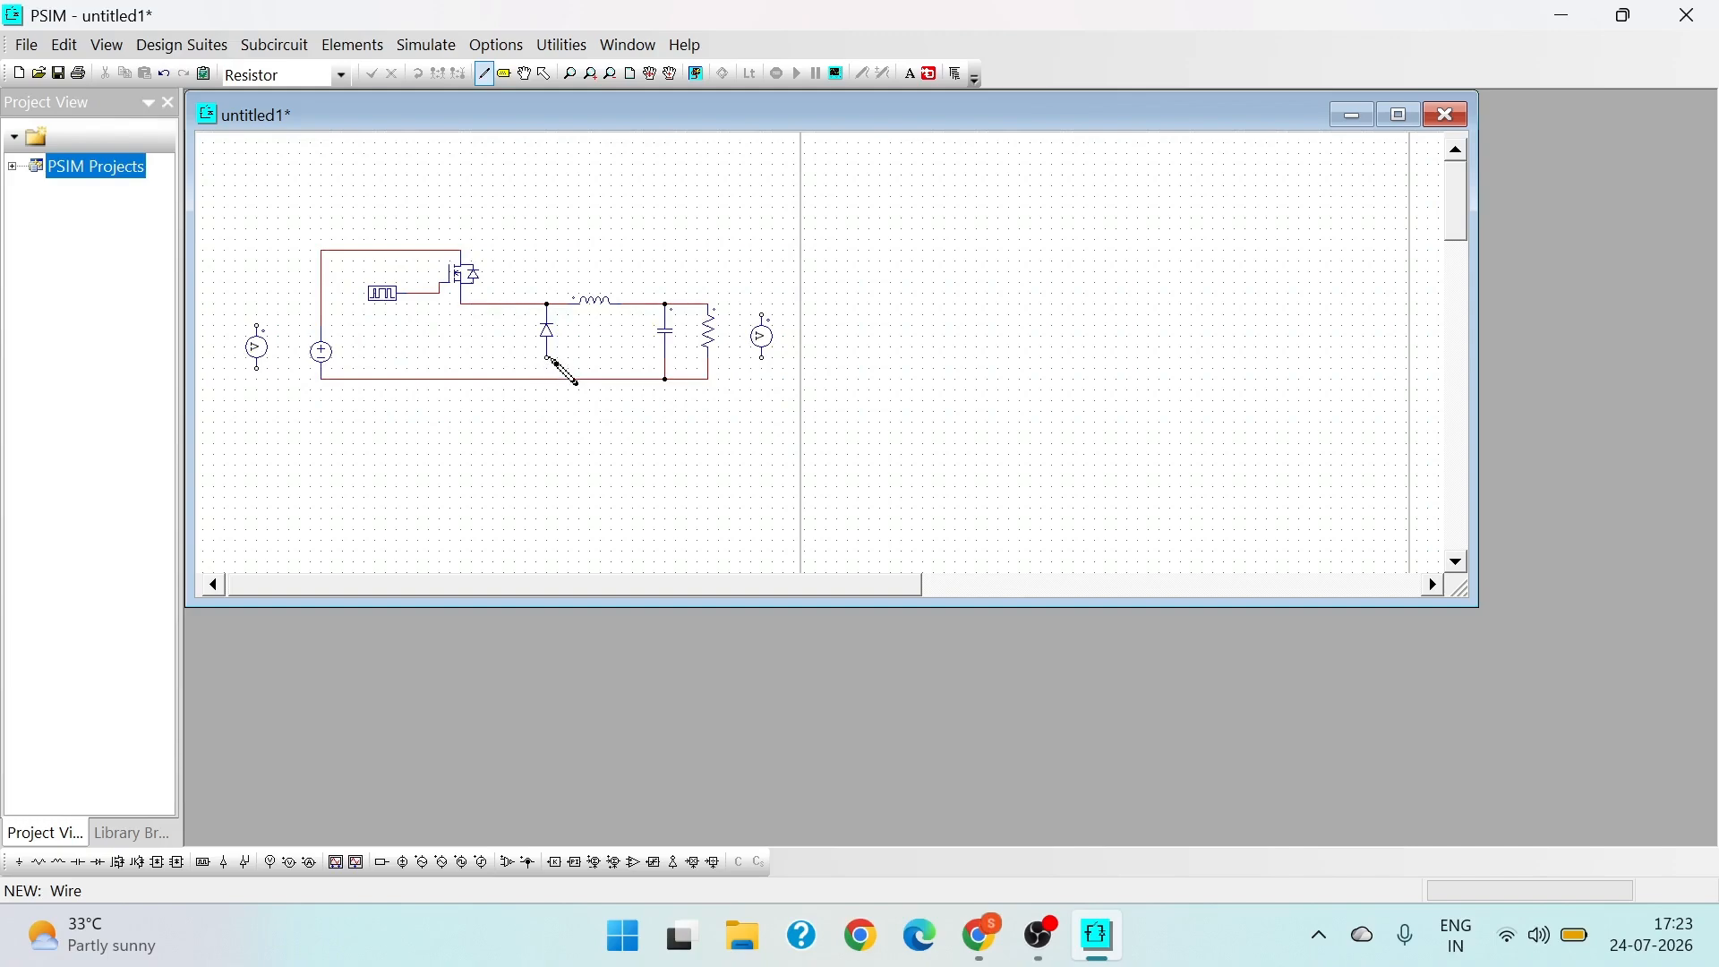
click(548, 379)
- Wire one voltage probe across the DC source and the other across the load resistor
drag(258, 327, 320, 298)
mouse_move(258, 368)
mouse_down()
mouse_move(337, 391)
mouse_move(321, 379)
mouse_up()
click(713, 306)
drag(765, 375, 708, 379)
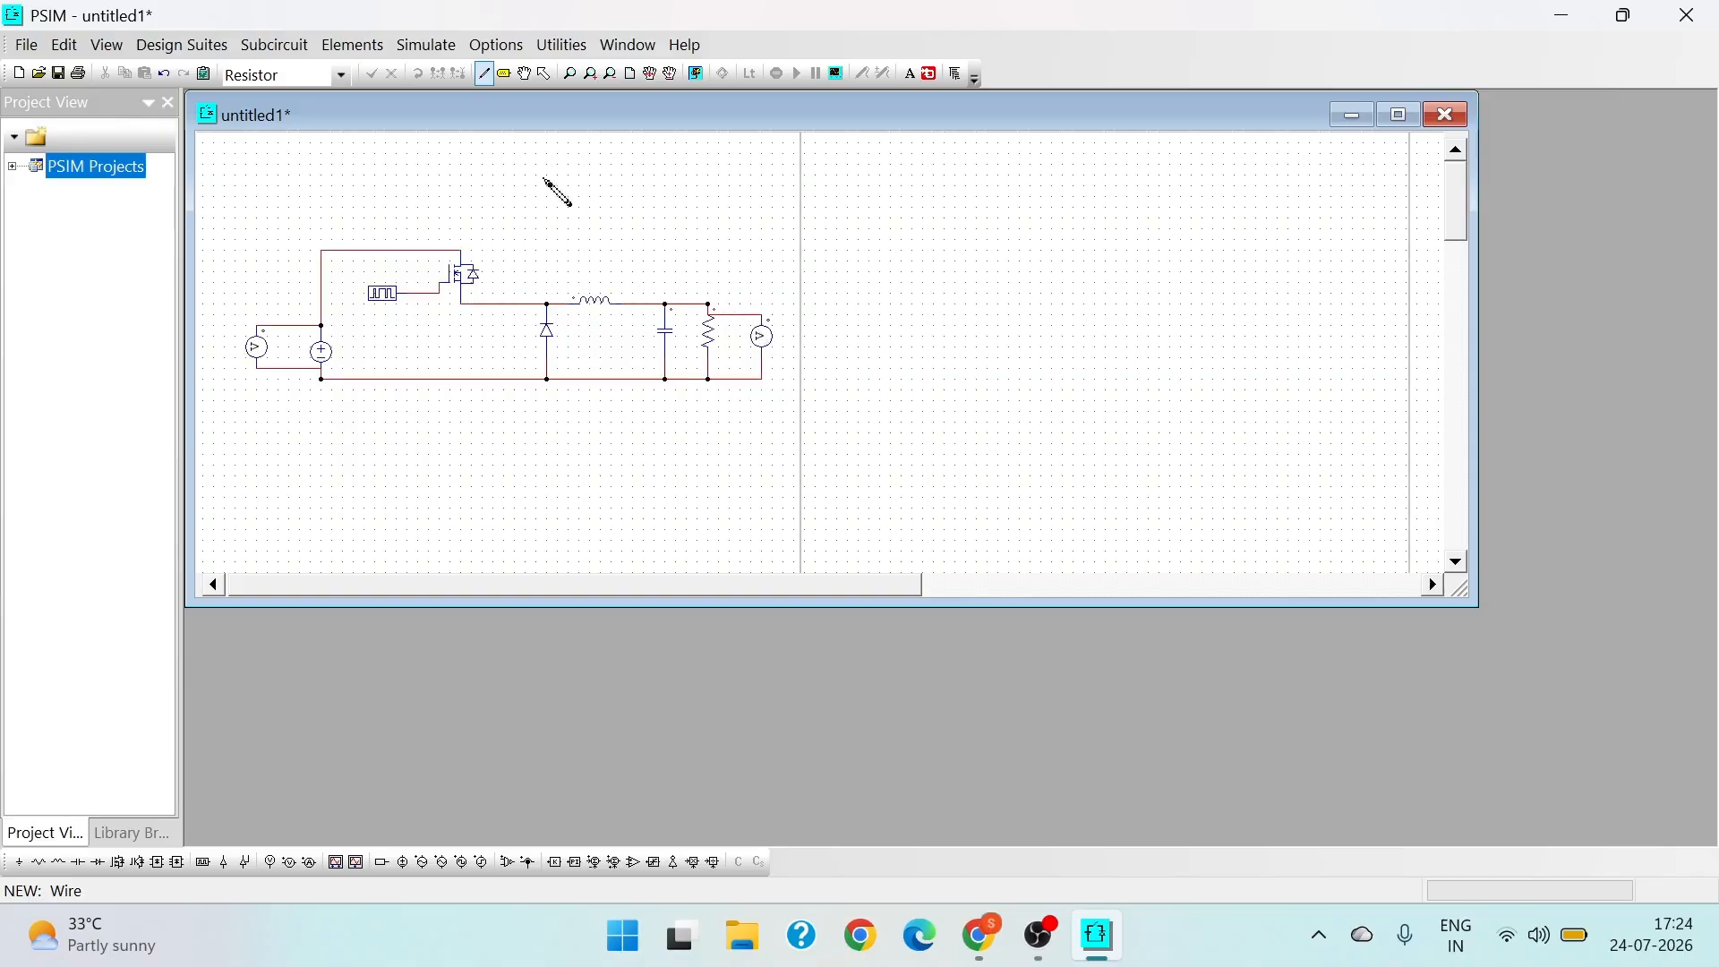
key(Escape)
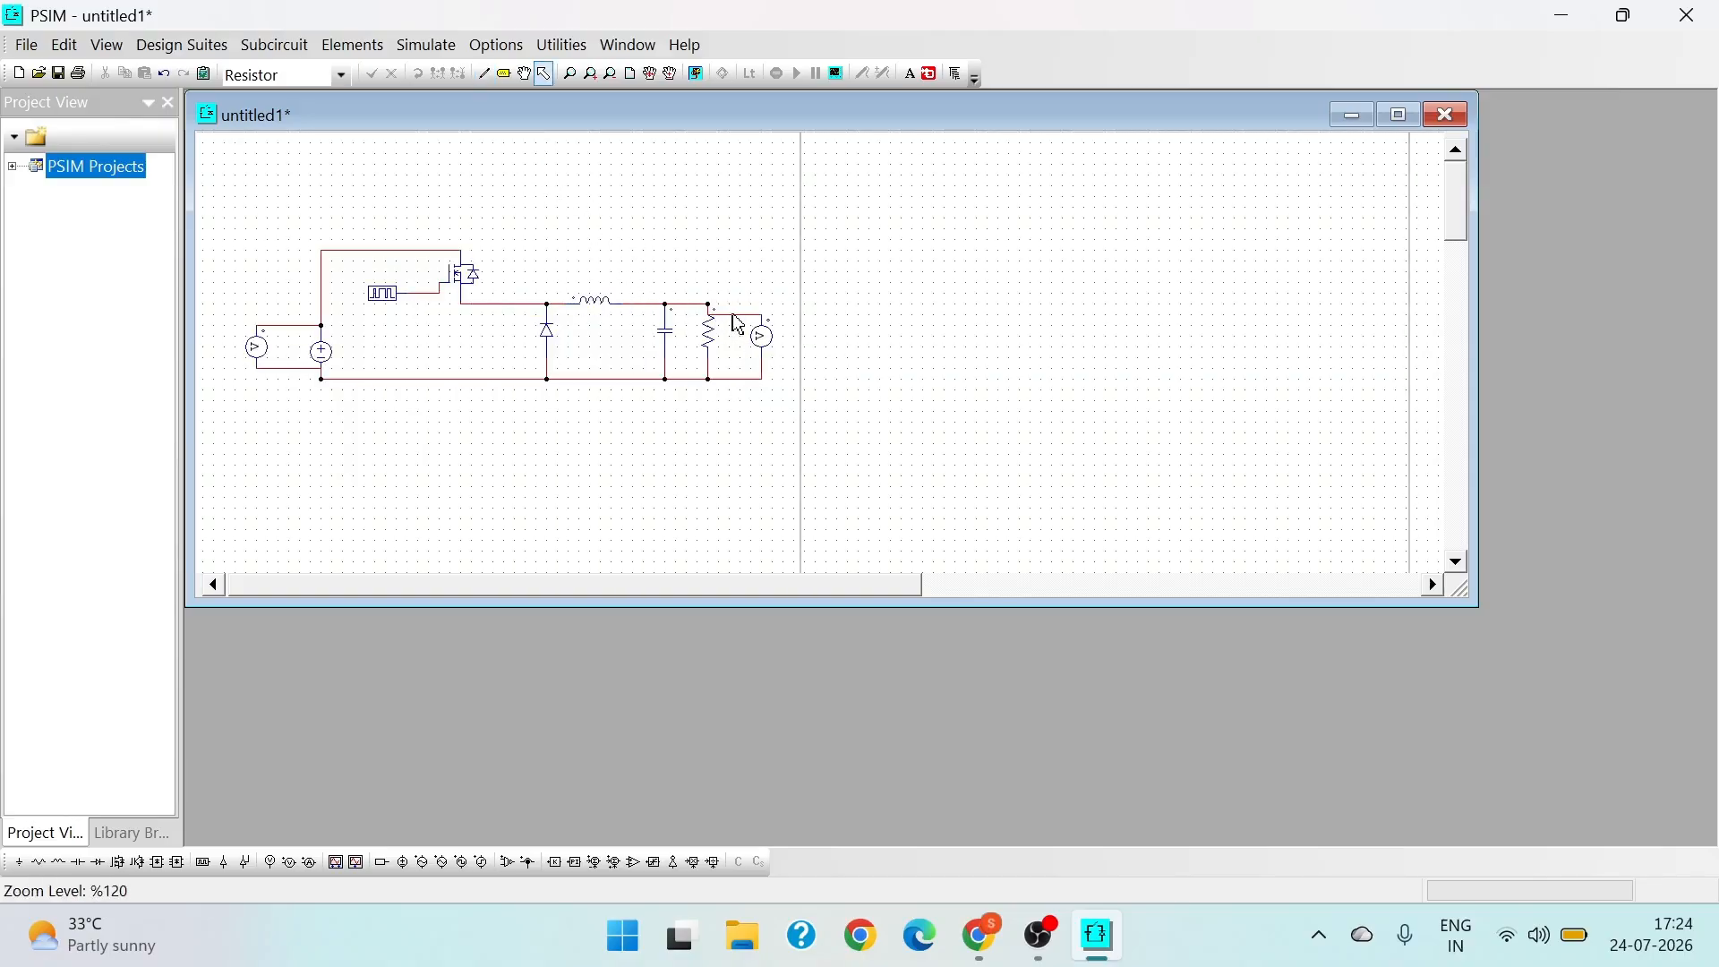
- Move the output probe's upper wire up in line with the inductor's output wire
click(735, 314)
drag(733, 315, 741, 305)
click(890, 338)
click(488, 80)
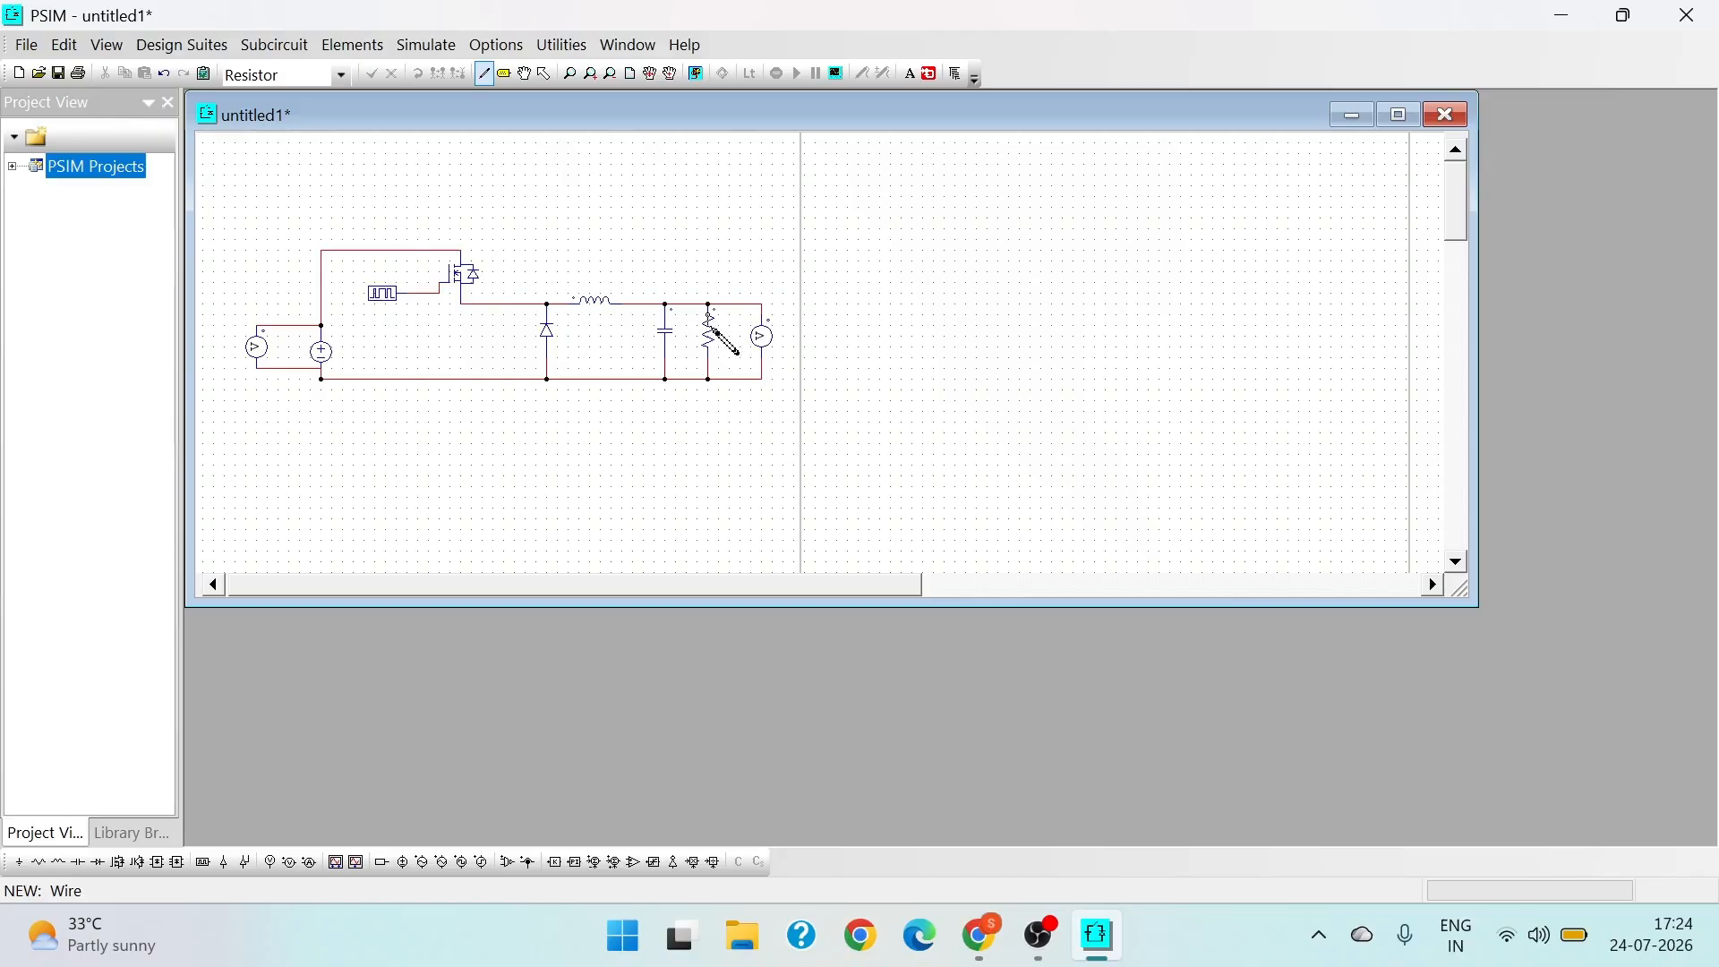
drag(719, 304, 719, 272)
click(544, 73)
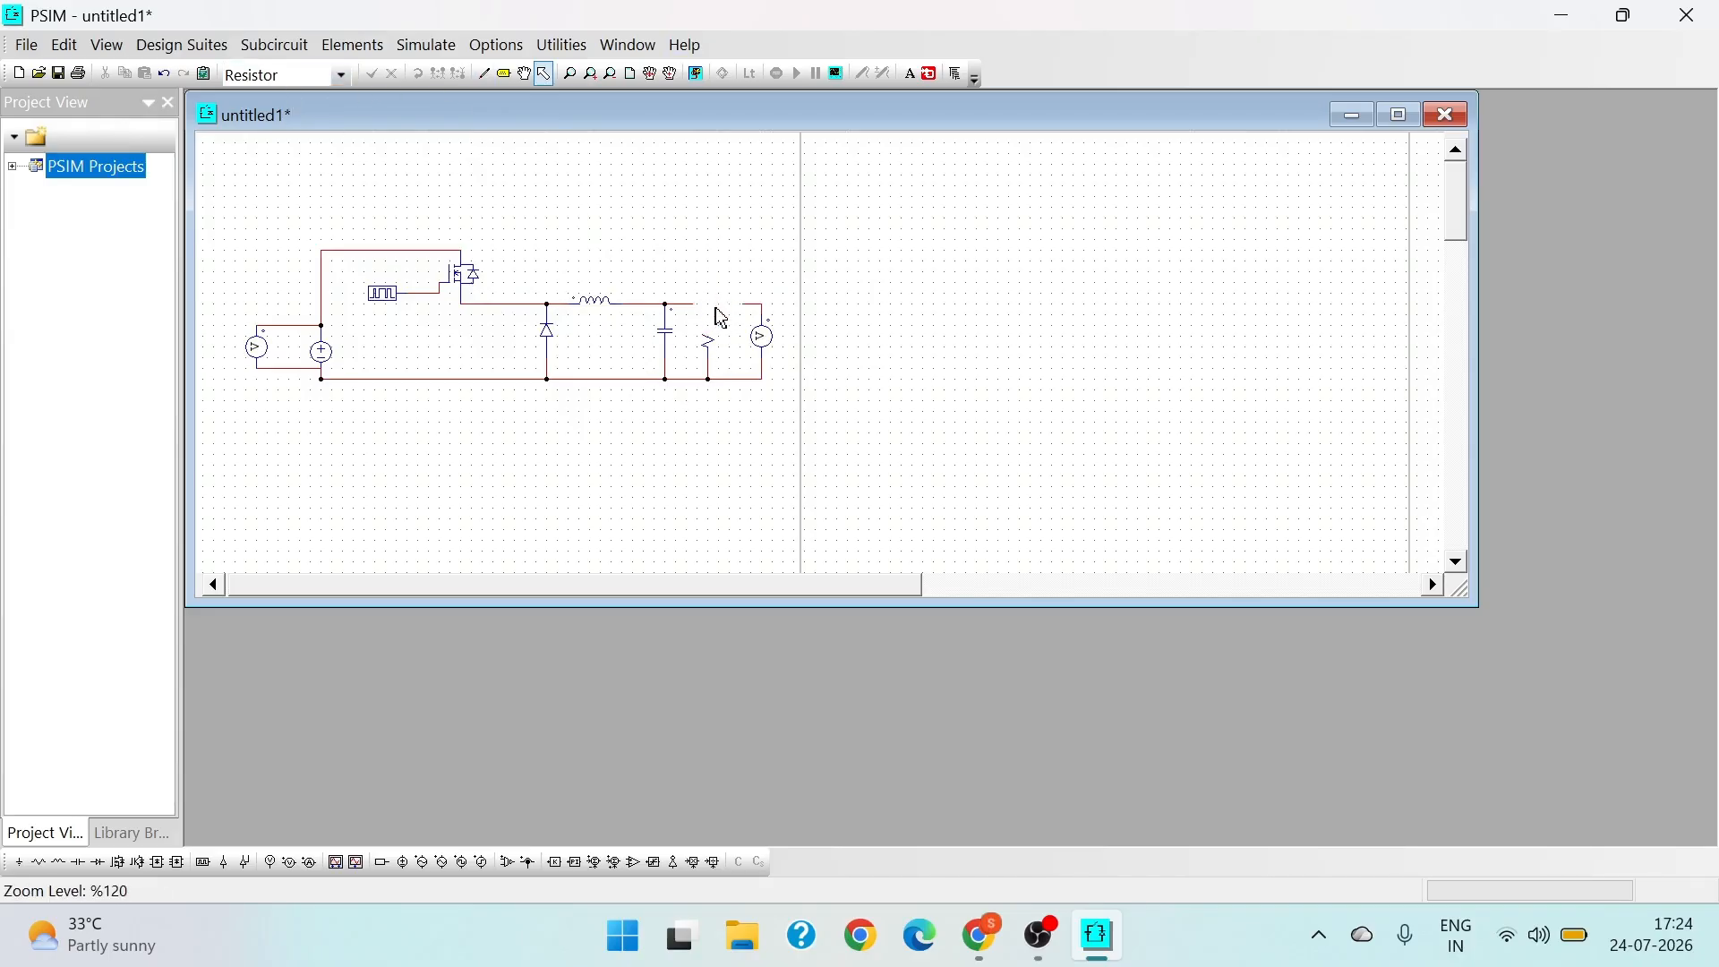
click(716, 286)
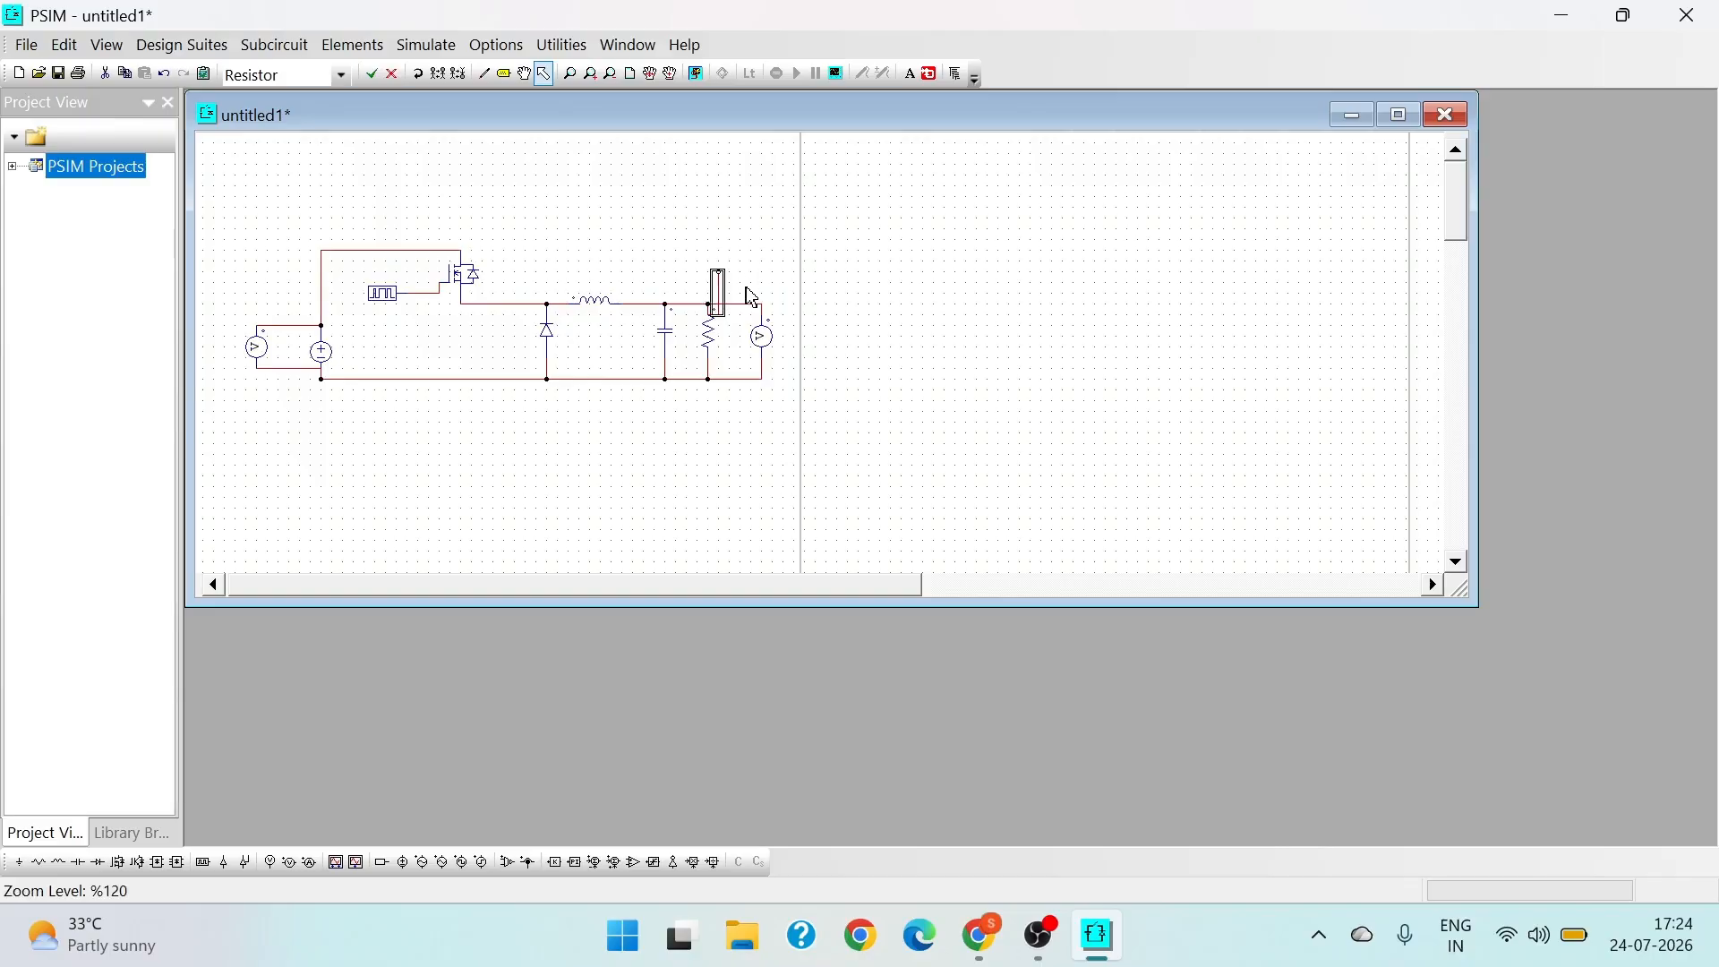
key(Delete)
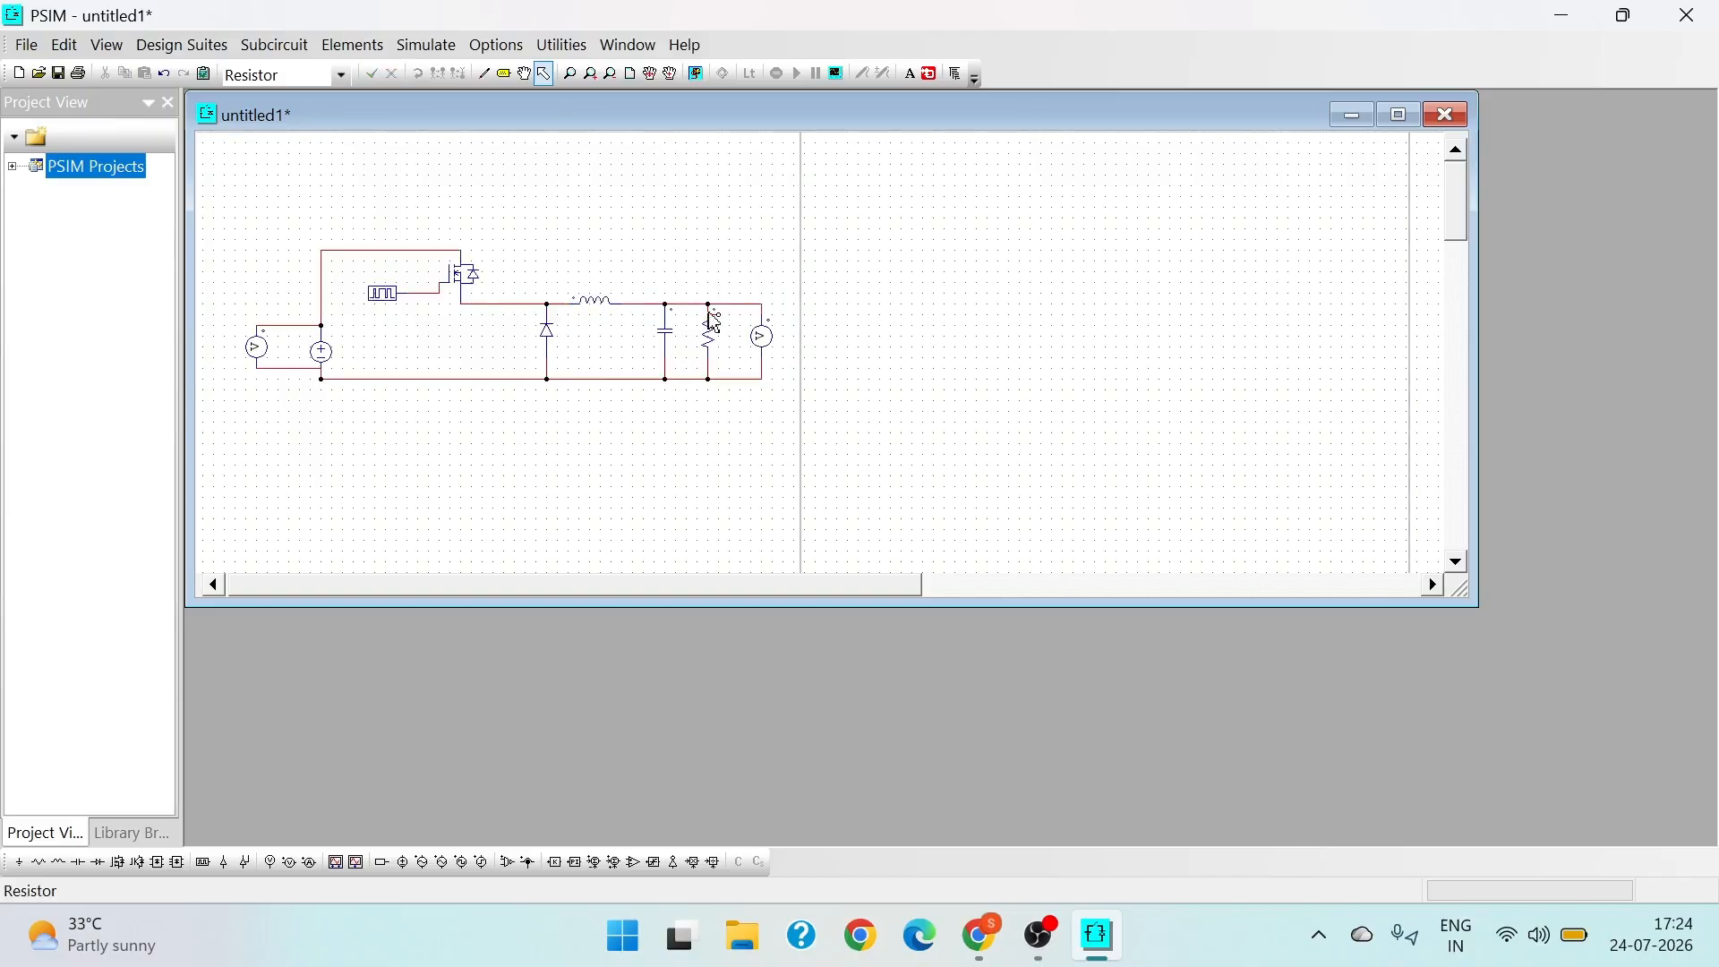
key(ctrl+z)
key(Delete)
key(ctrl+z)
key(Delete)
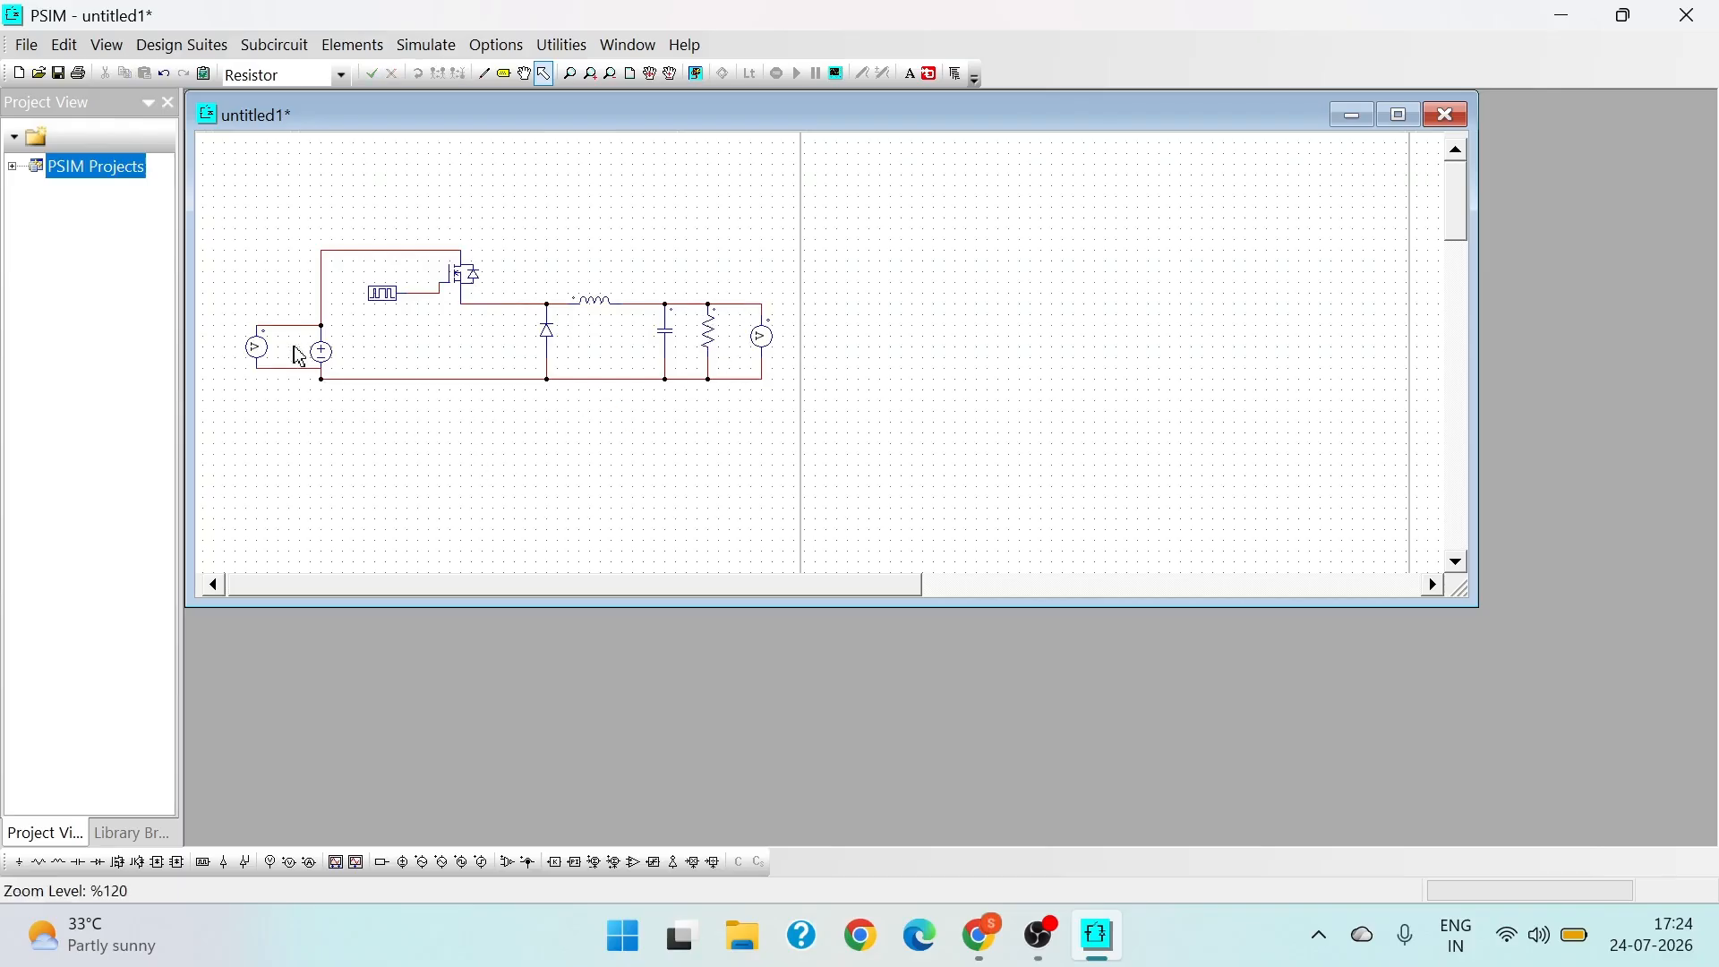
- Set the DC voltage source's amplitude to 36
right_click(320, 356)
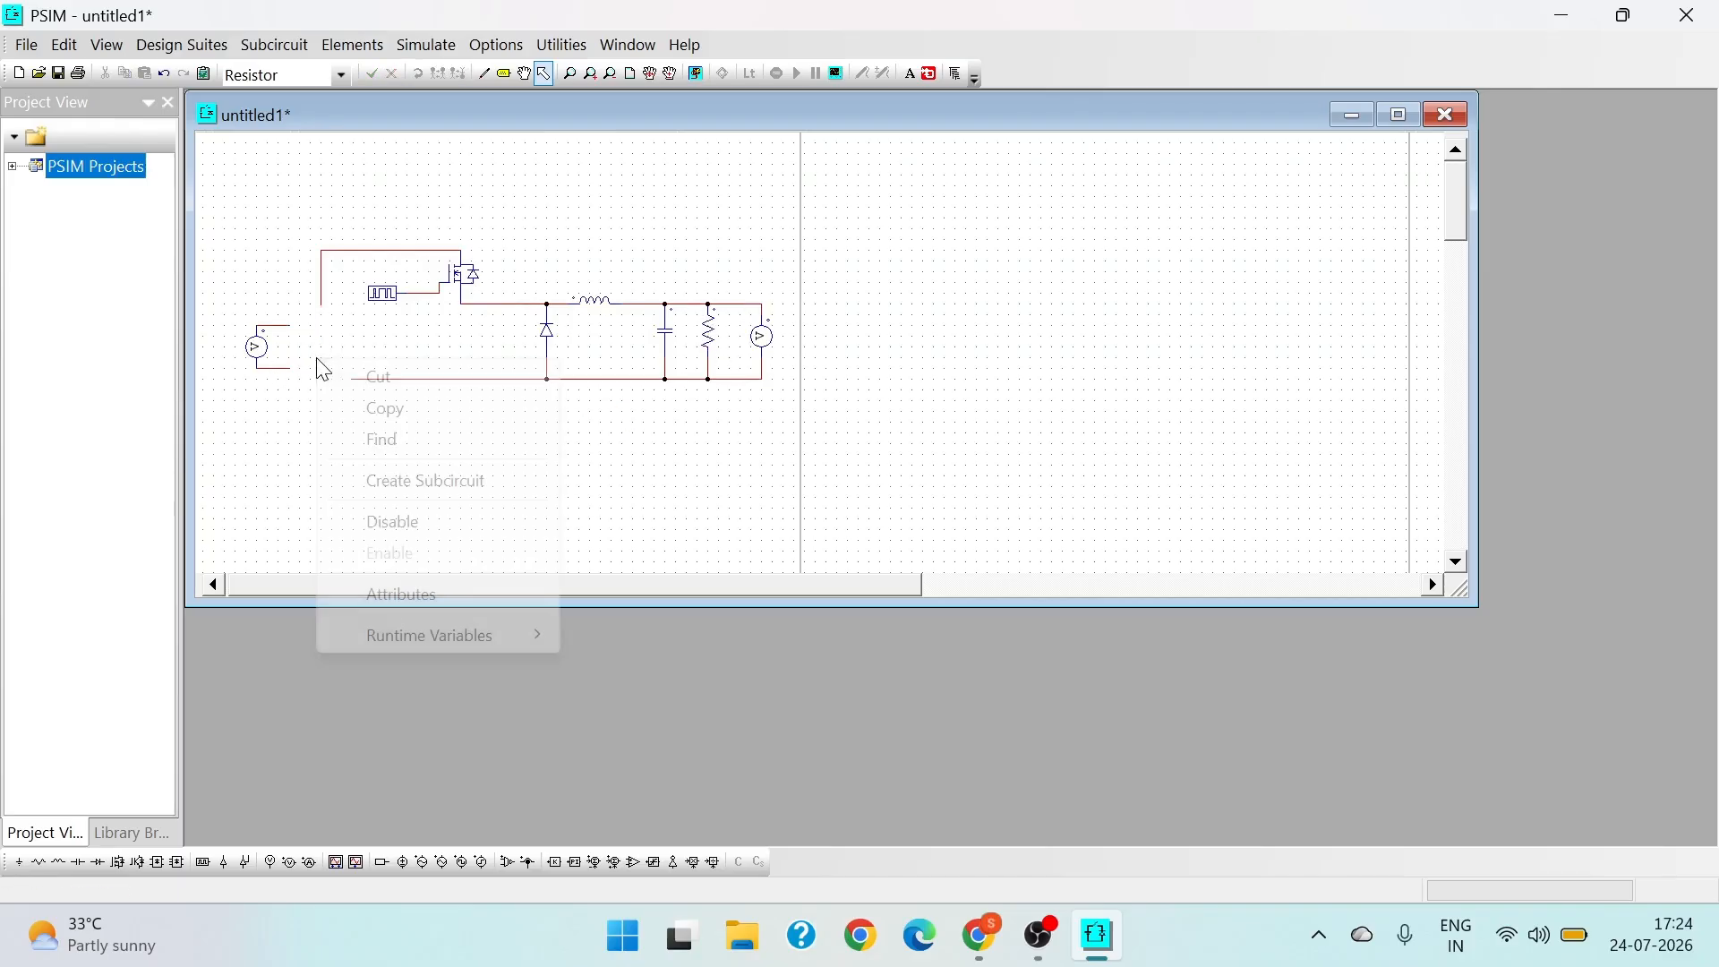
click(405, 595)
click(265, 216)
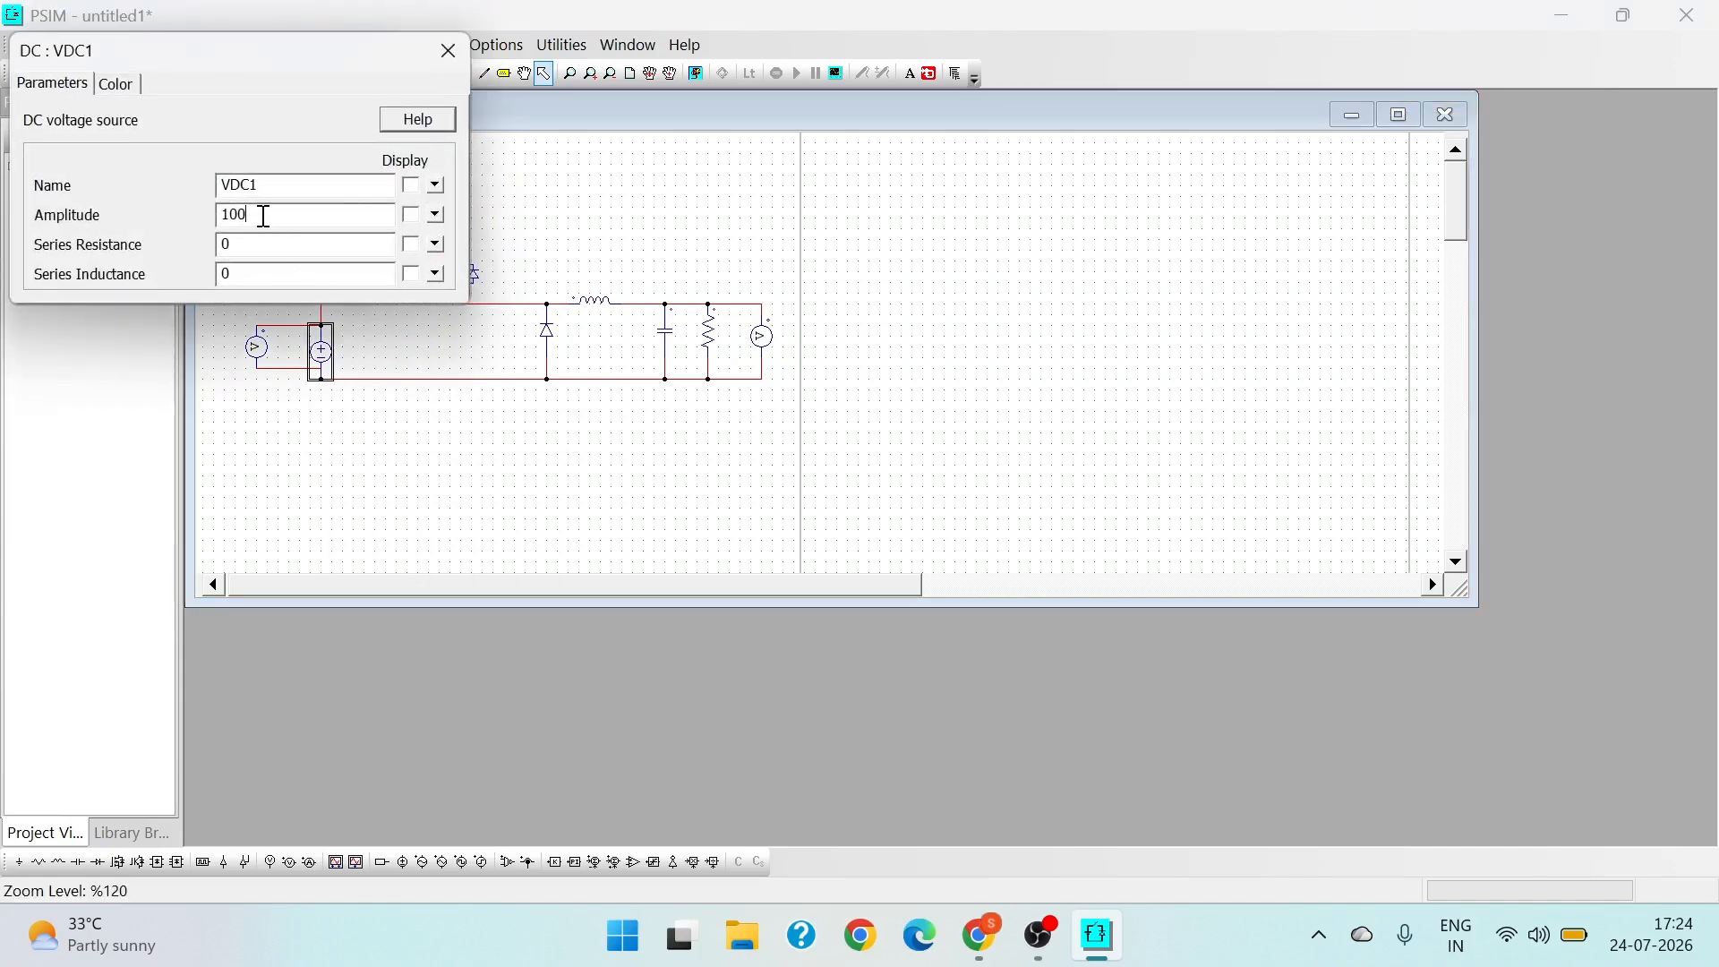
key(BackSpace)
key(BackSpace)
key(BackSpace)
text(36)
- Rename the DC voltage source as Vin and display its name on the schematic
drag(254, 181, 236, 184)
text(in)
click(411, 185)
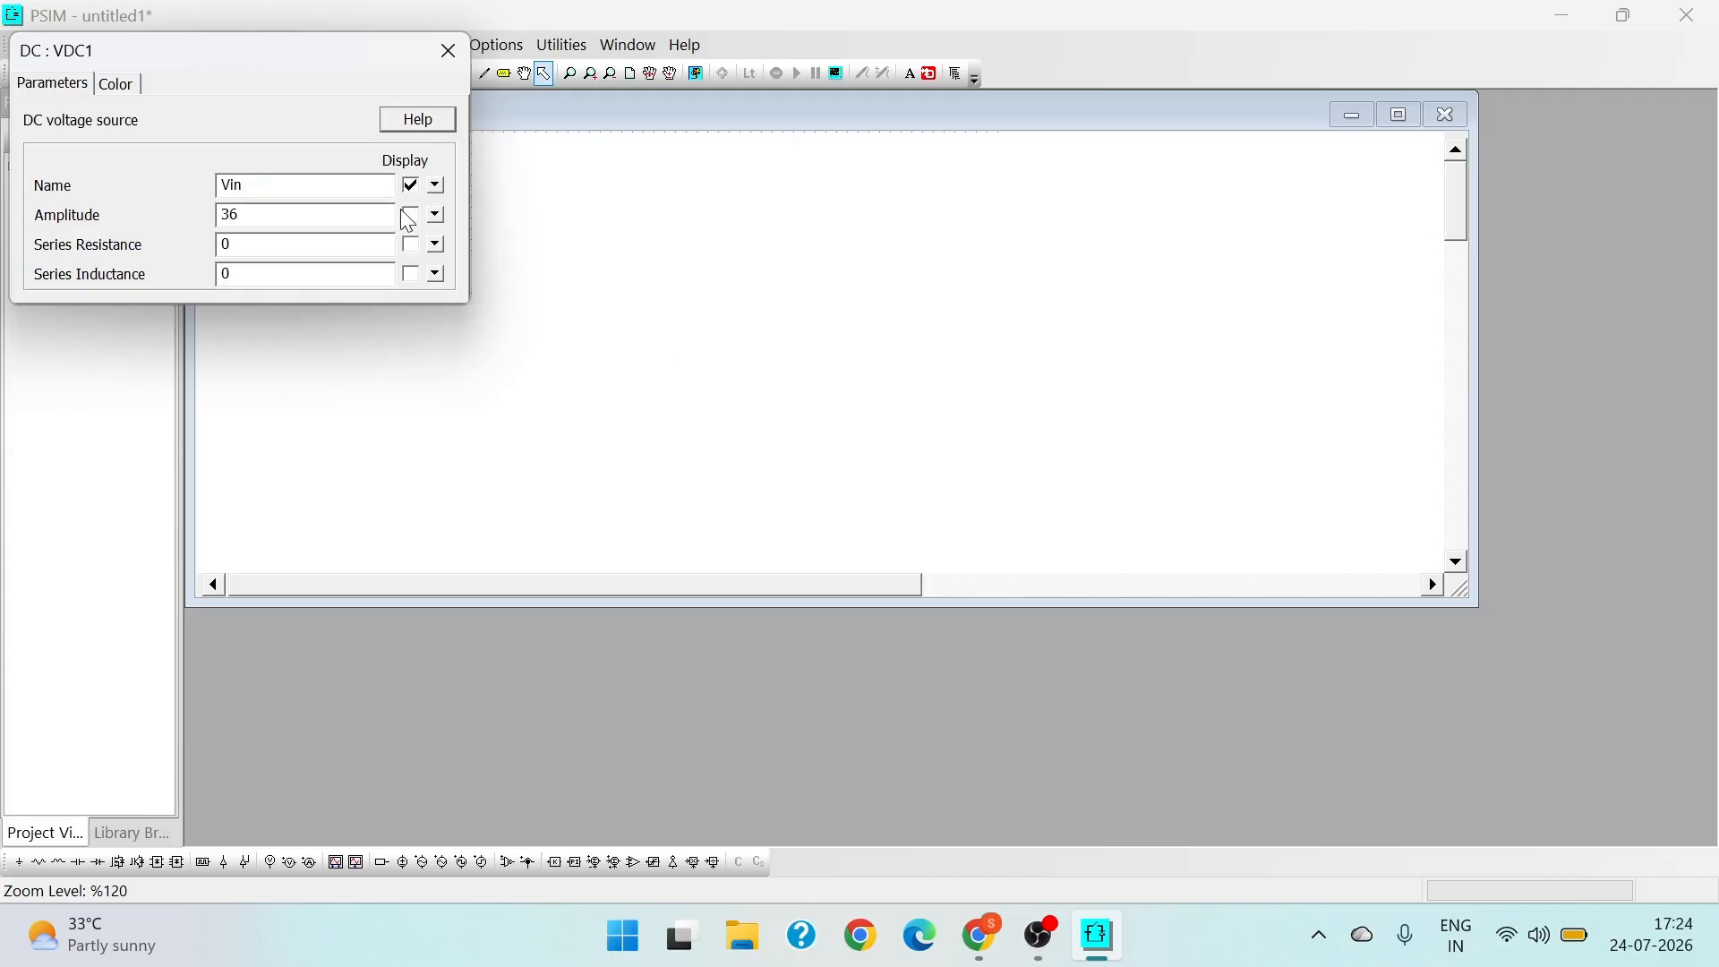
- Display the DC voltage source's amplitude on the schematic and close its settings
click(411, 217)
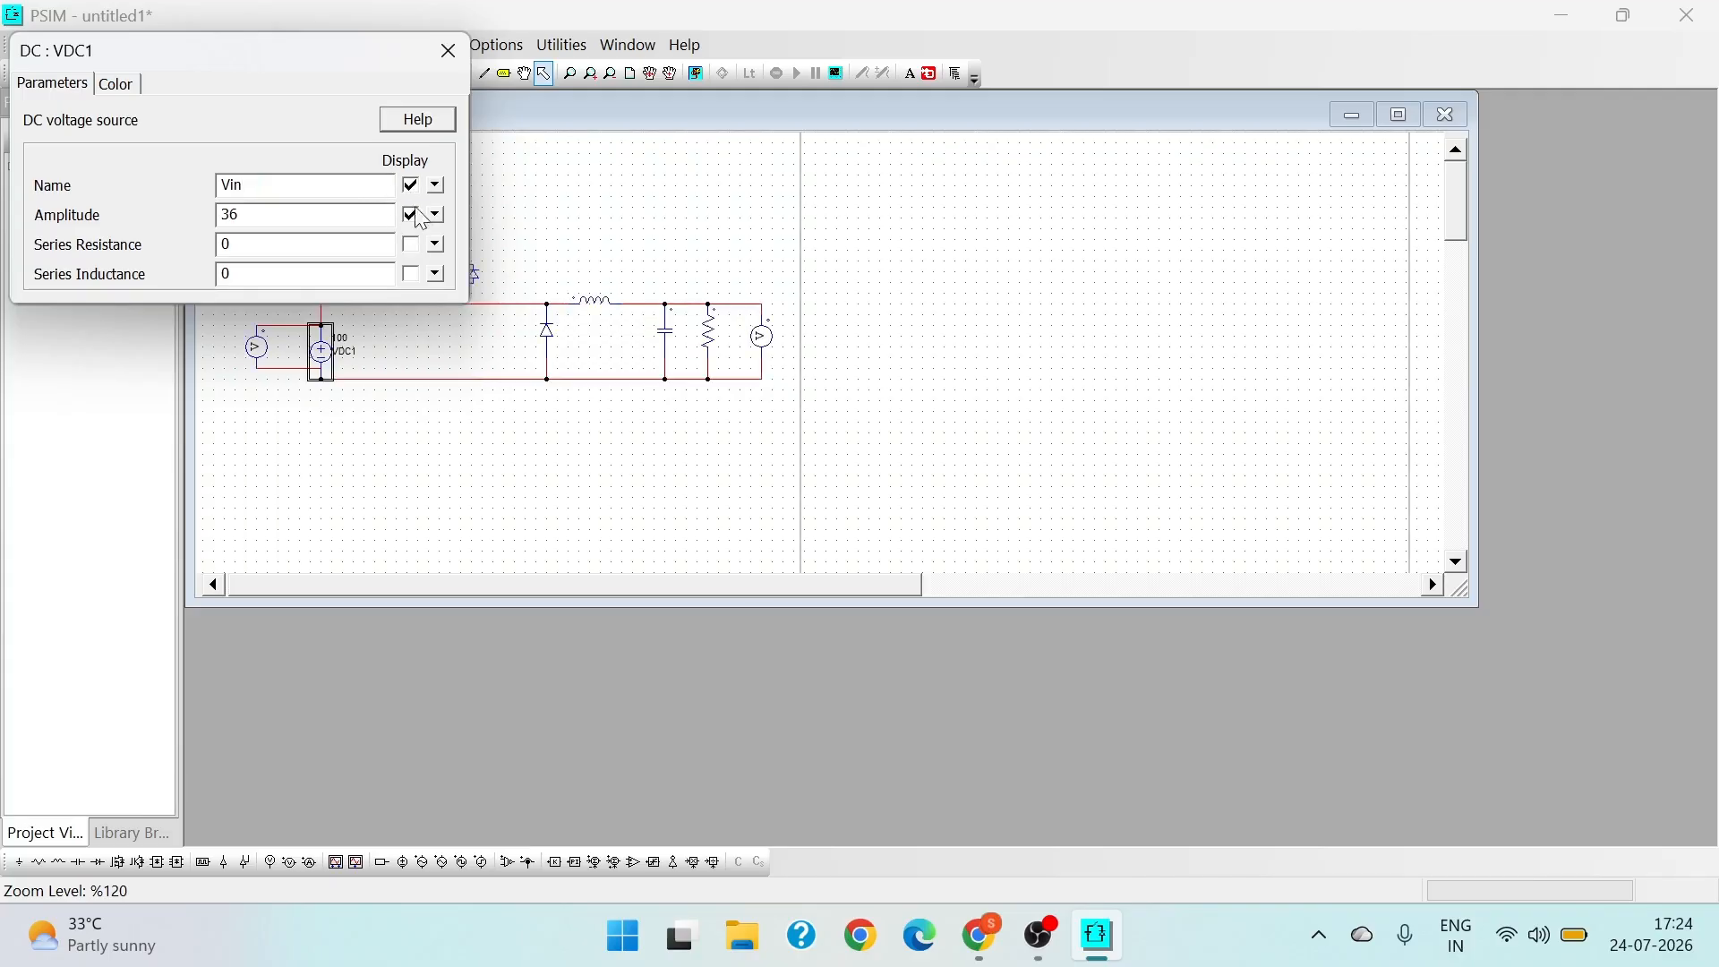
click(449, 50)
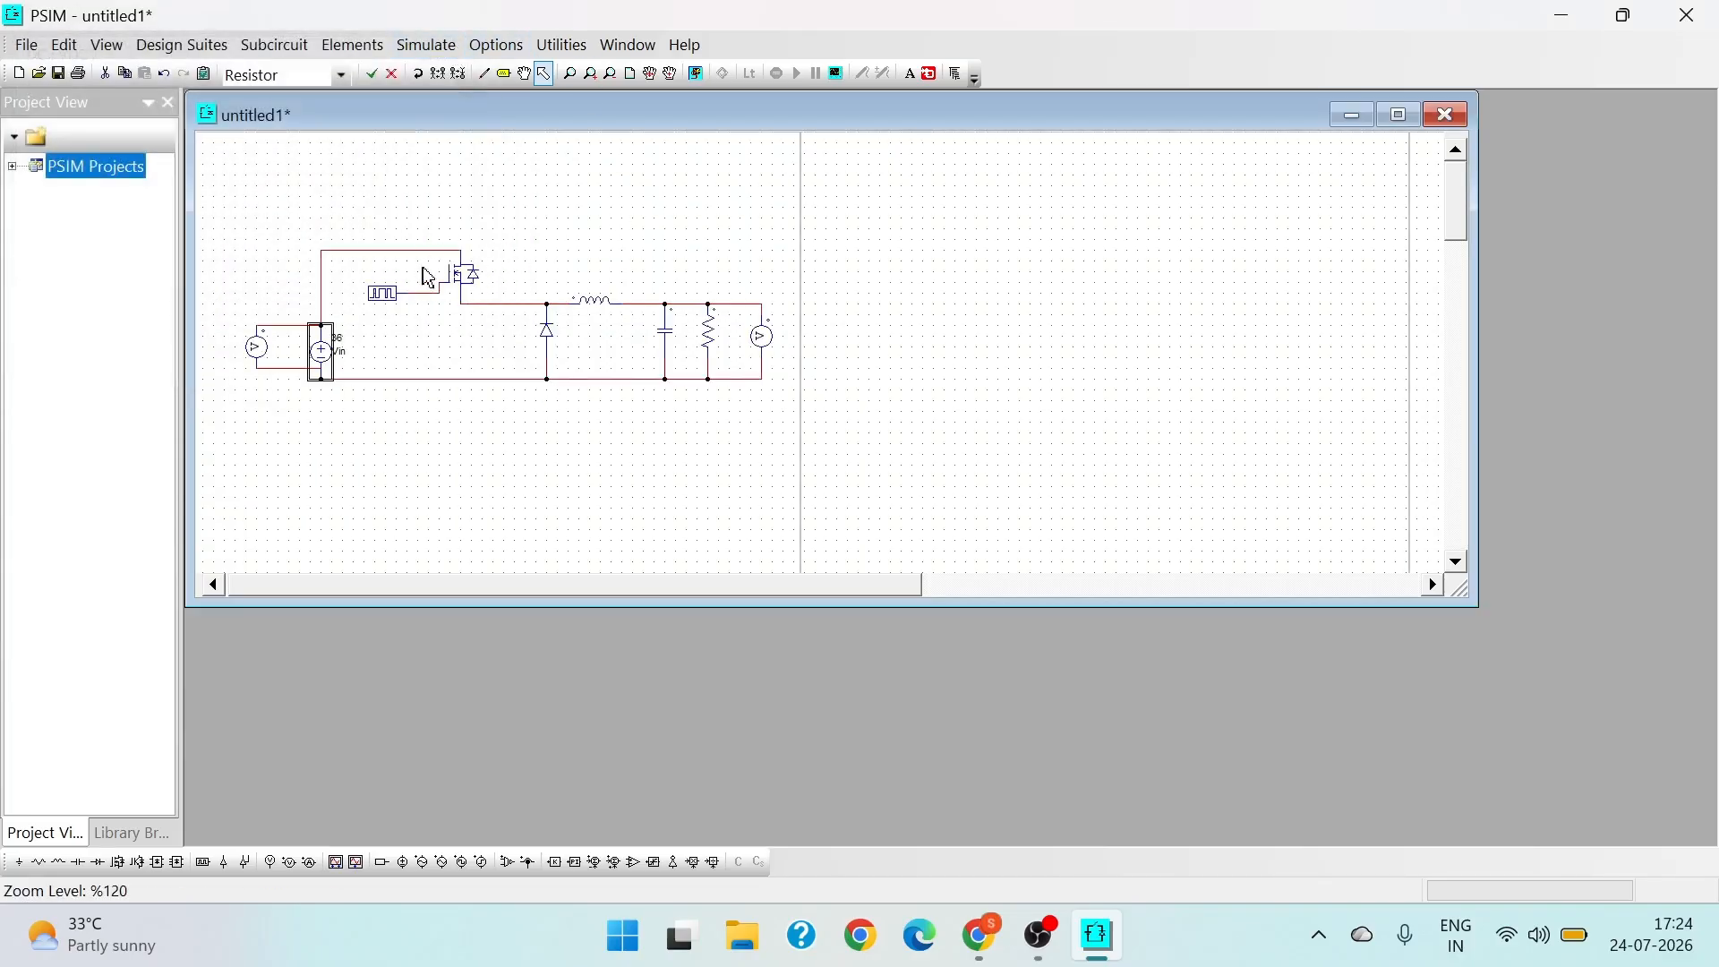
- Set the gating block's frequency to 25000 and its switching points to 0 120, then verify the entries
right_click(394, 307)
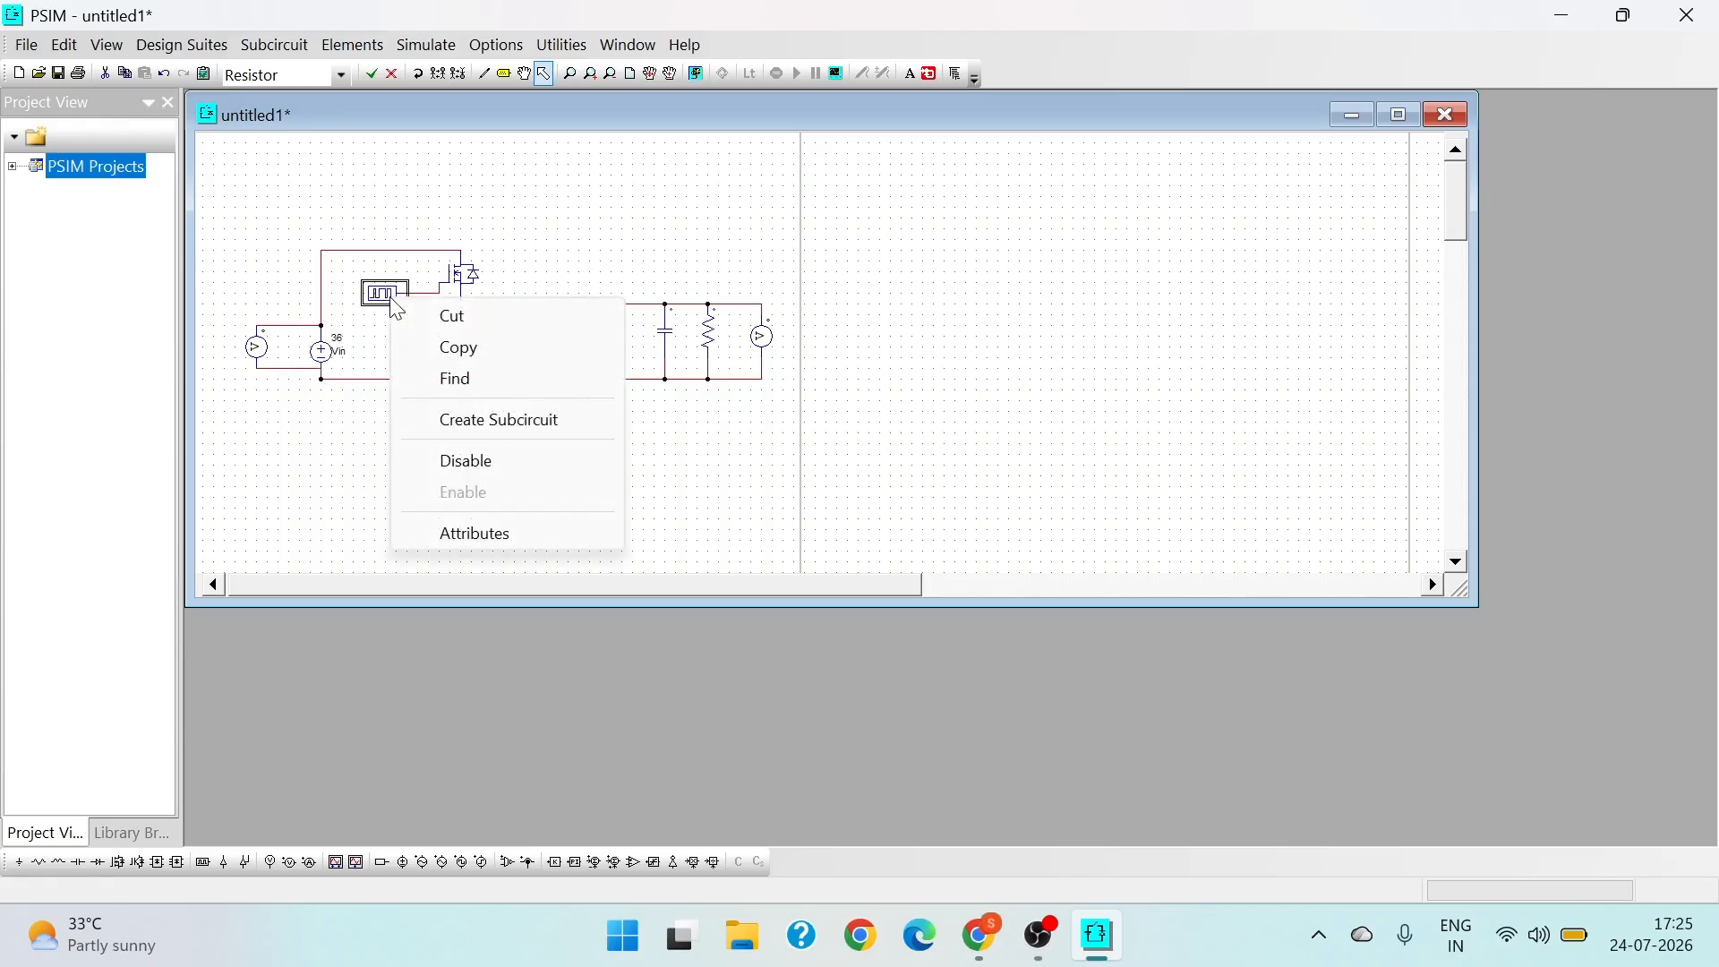
click(465, 537)
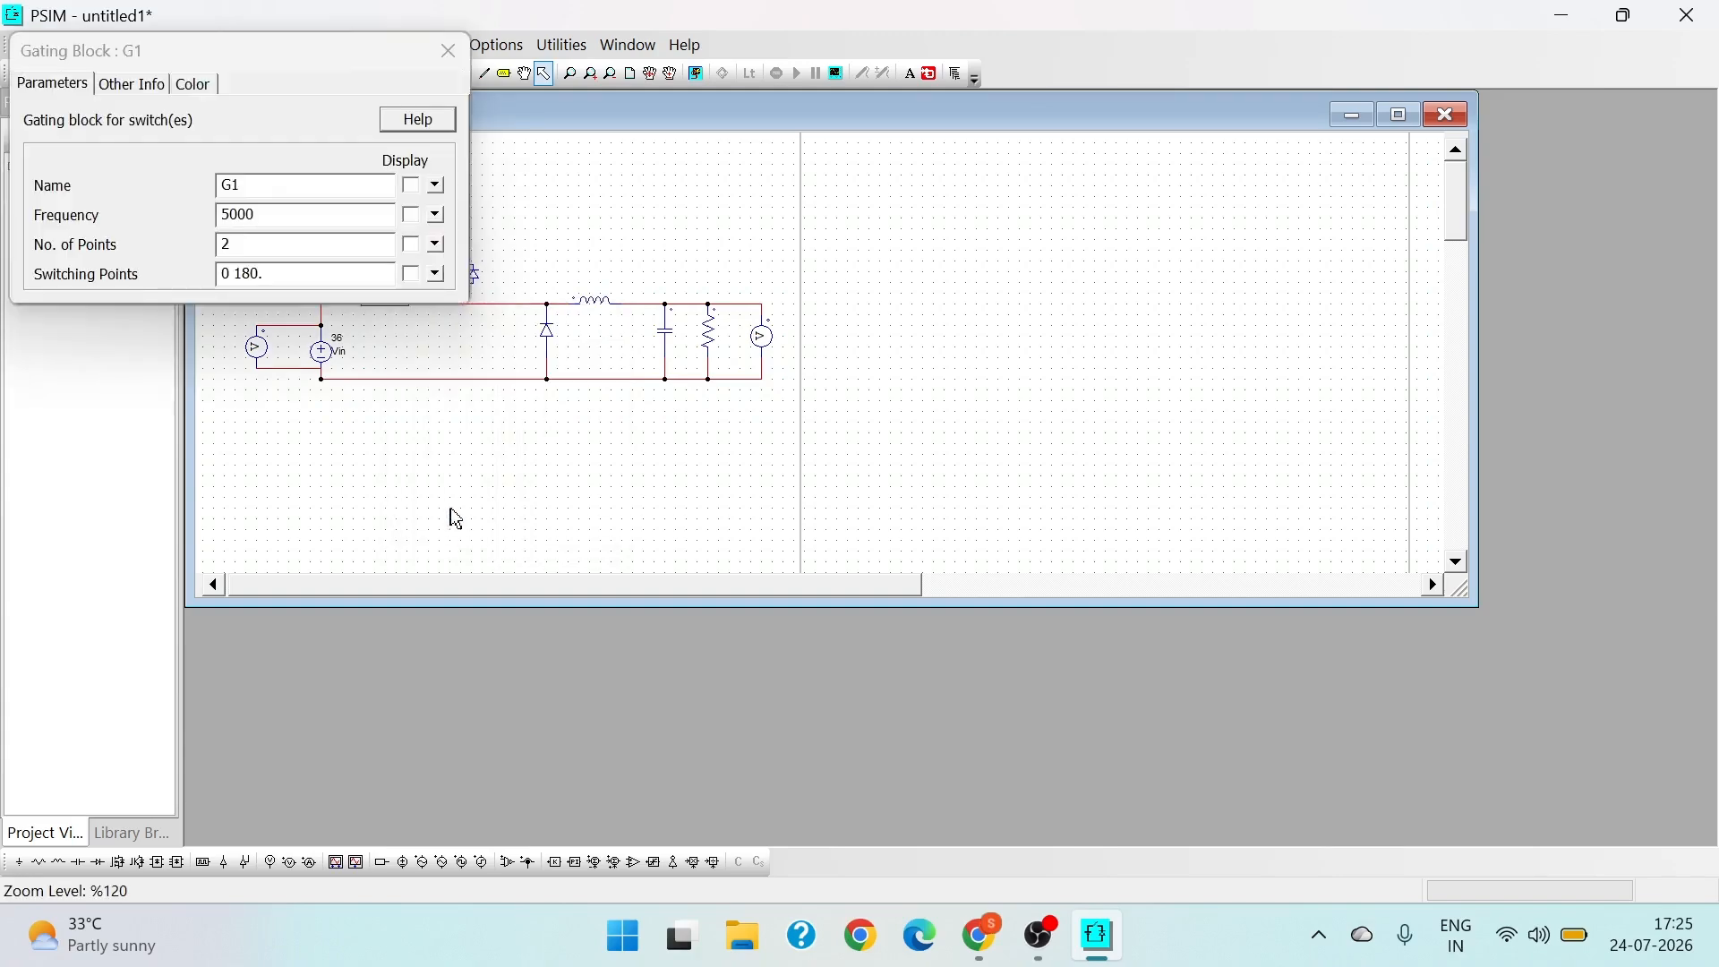
click(226, 214)
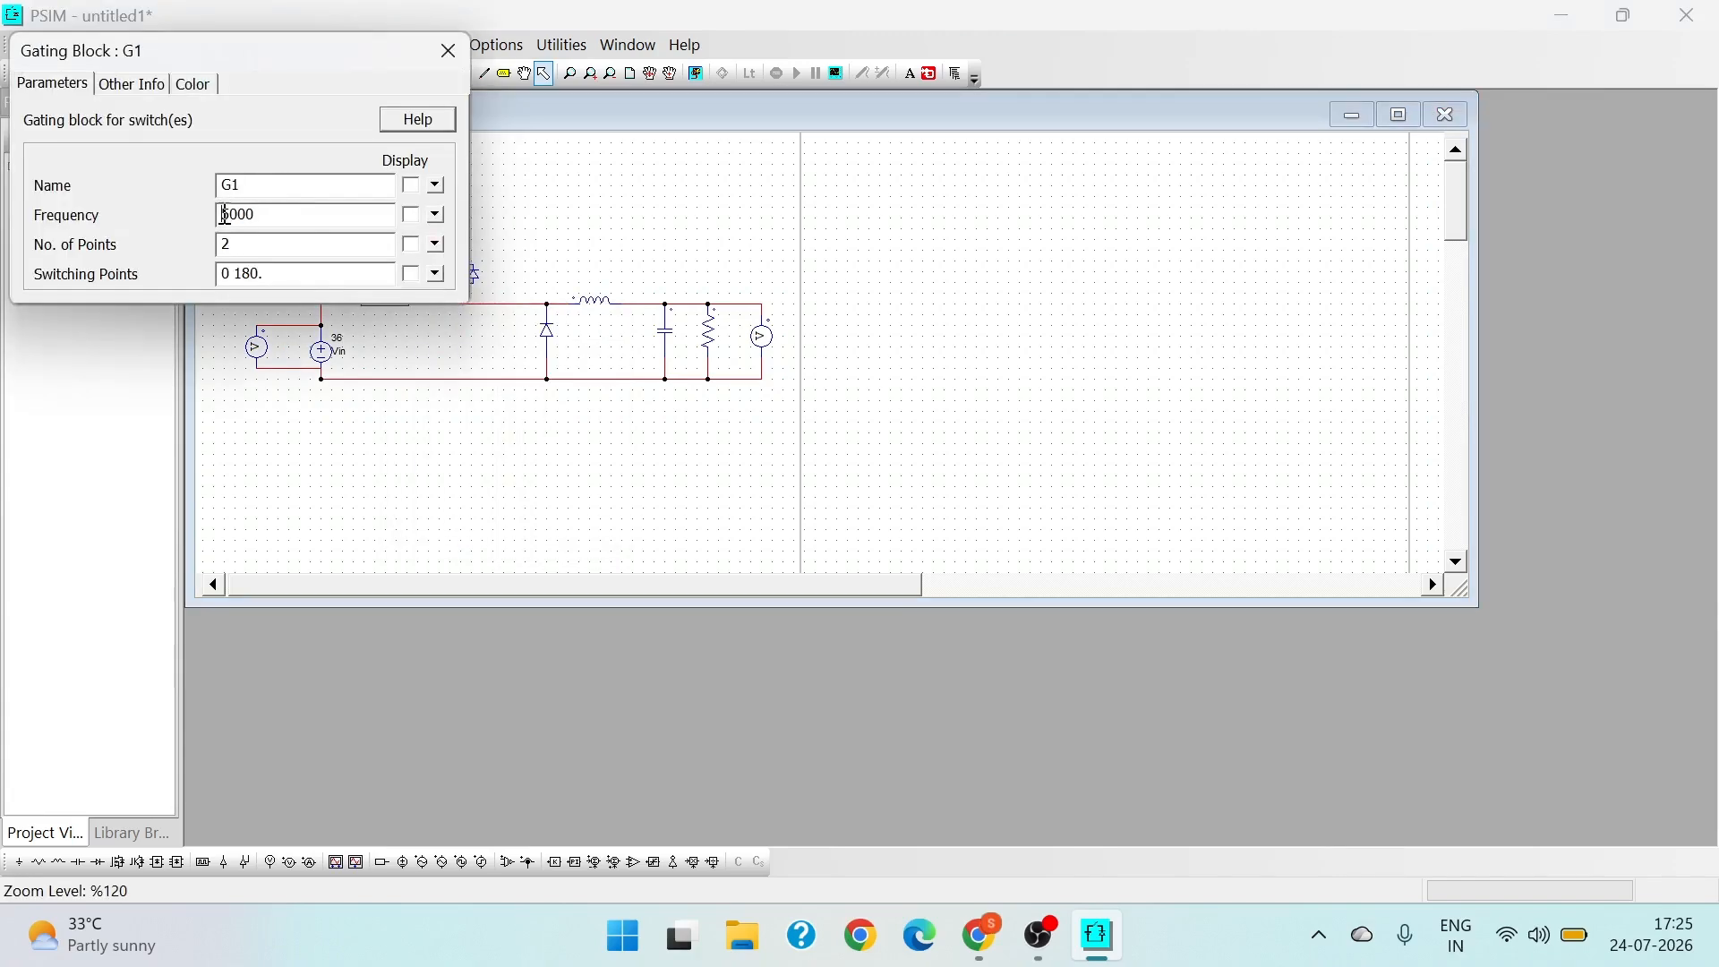
text(2)
click(276, 273)
key(BackSpace)
text(2)
click(451, 52)
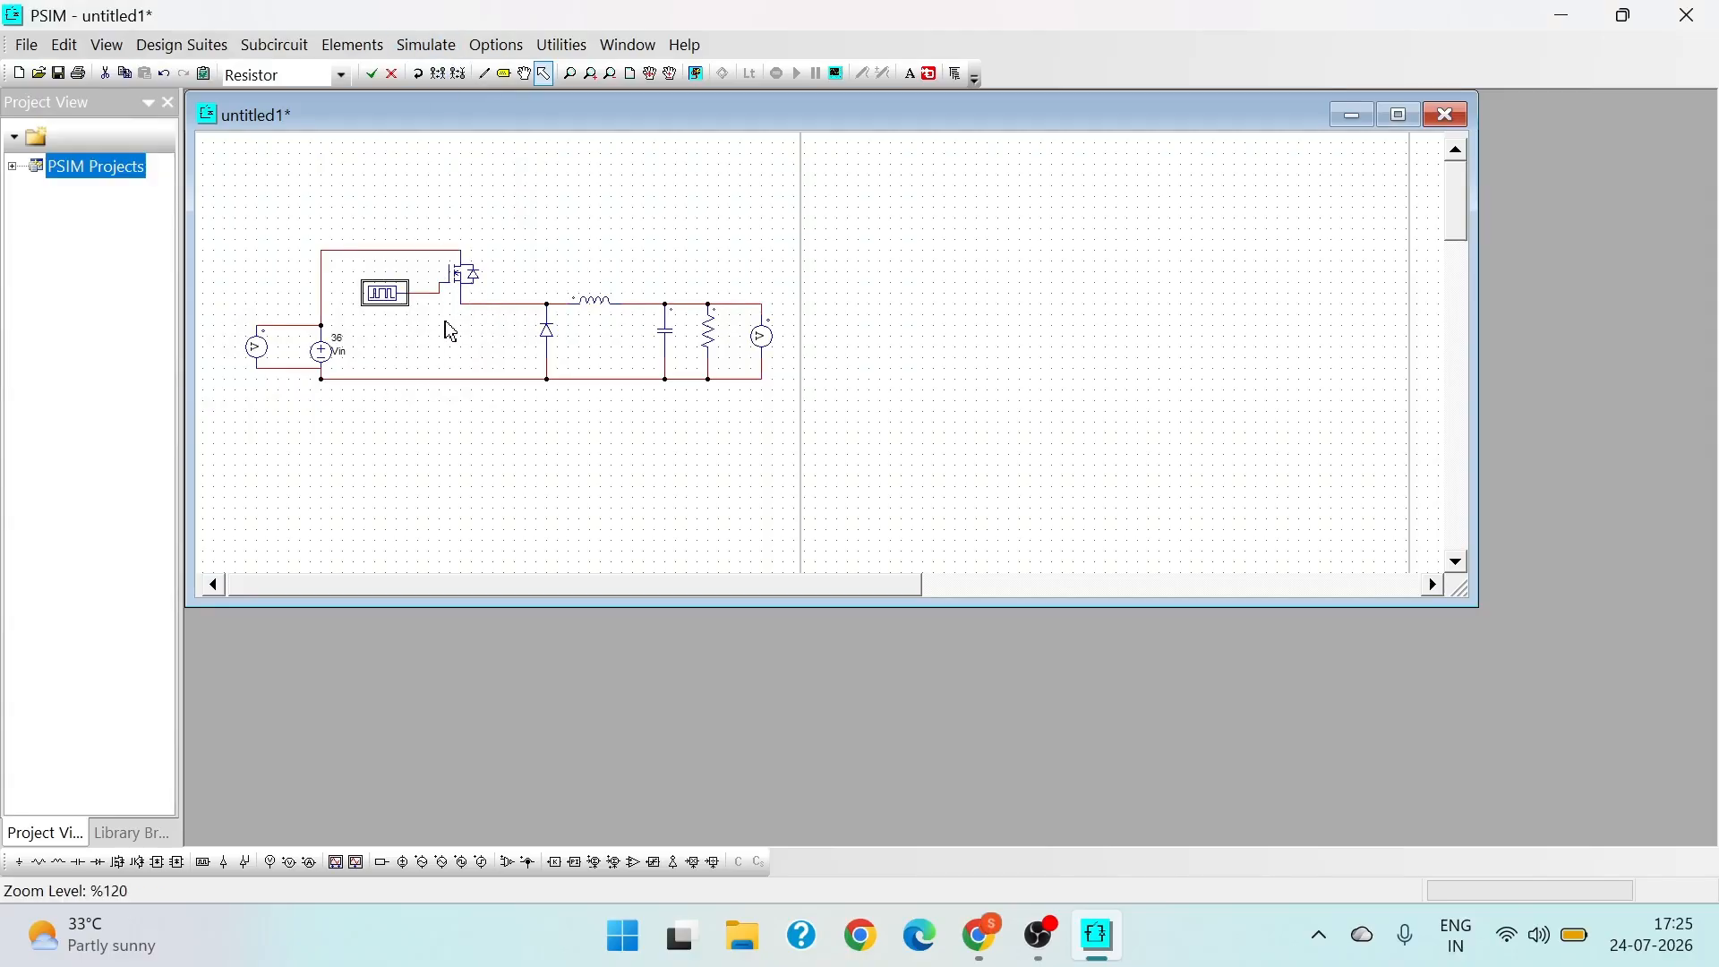
right_click(388, 301)
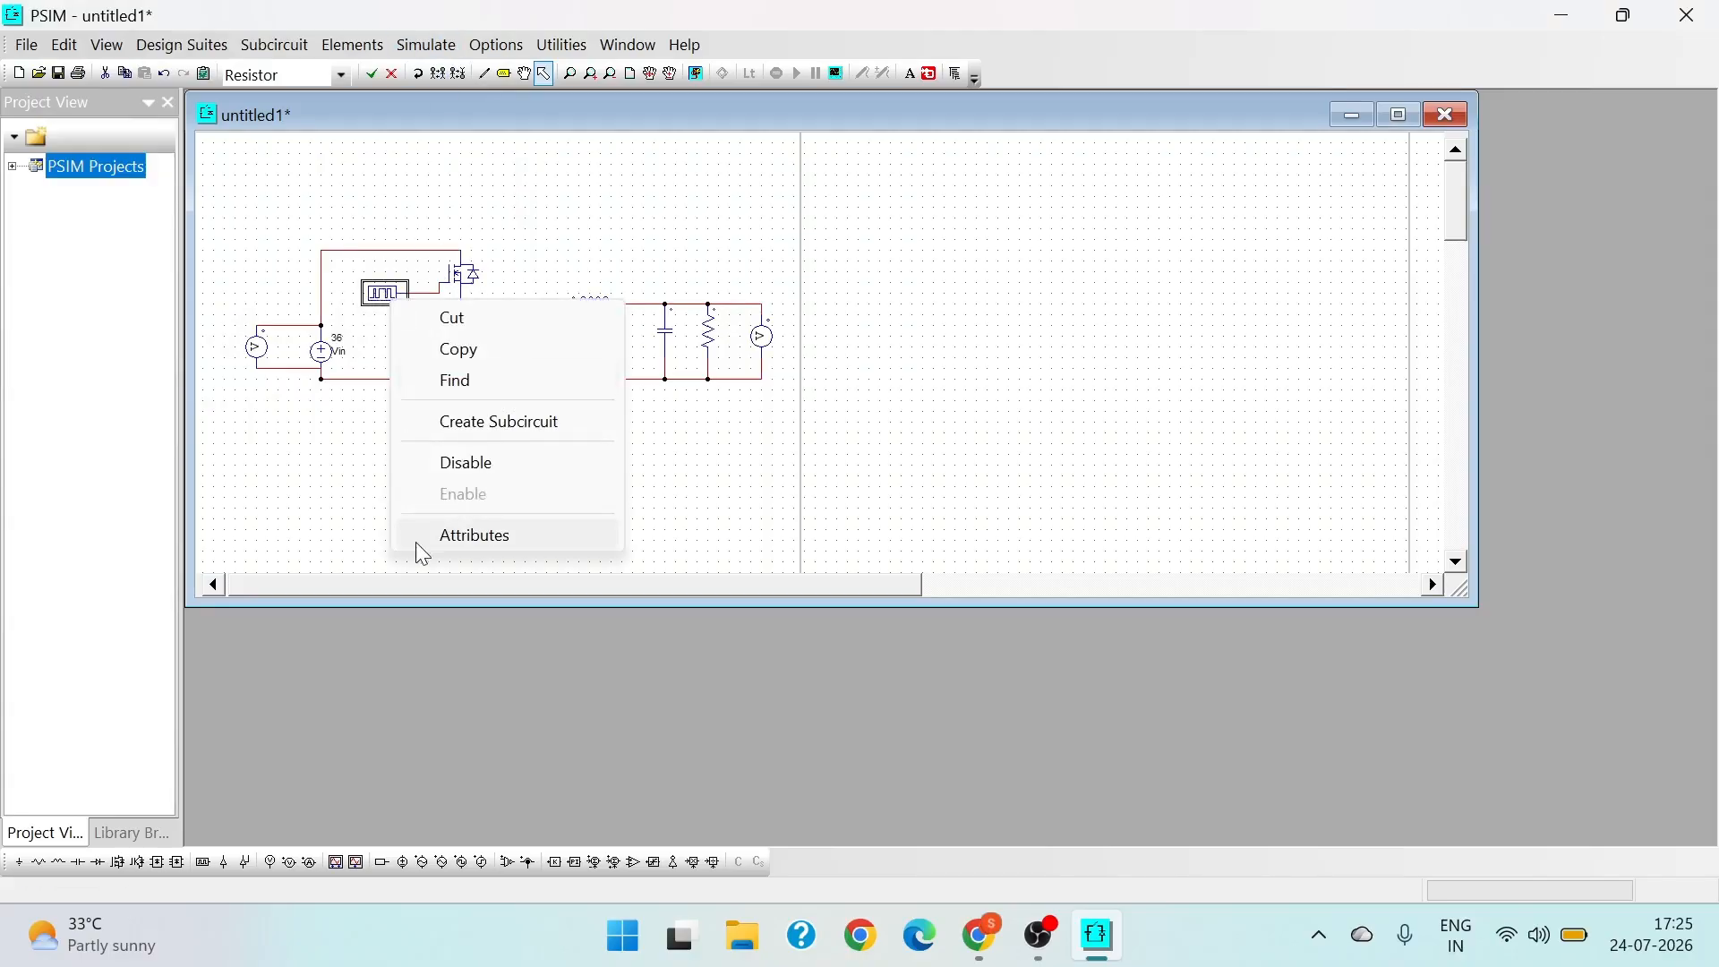
click(463, 537)
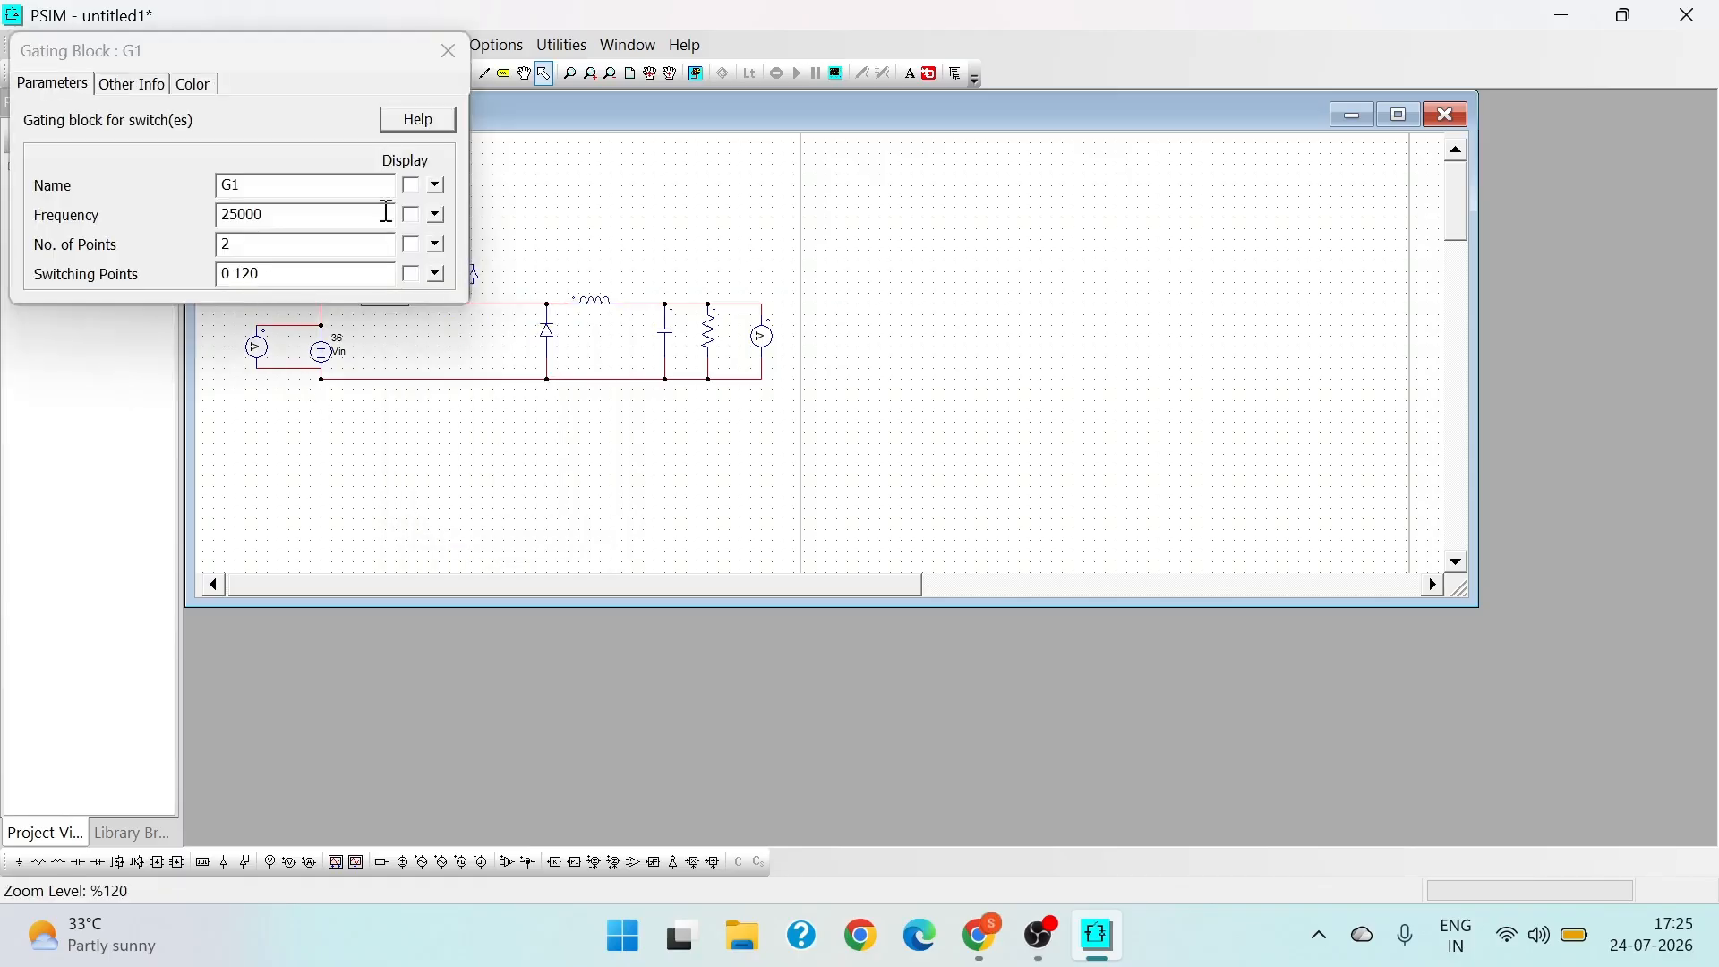
click(462, 50)
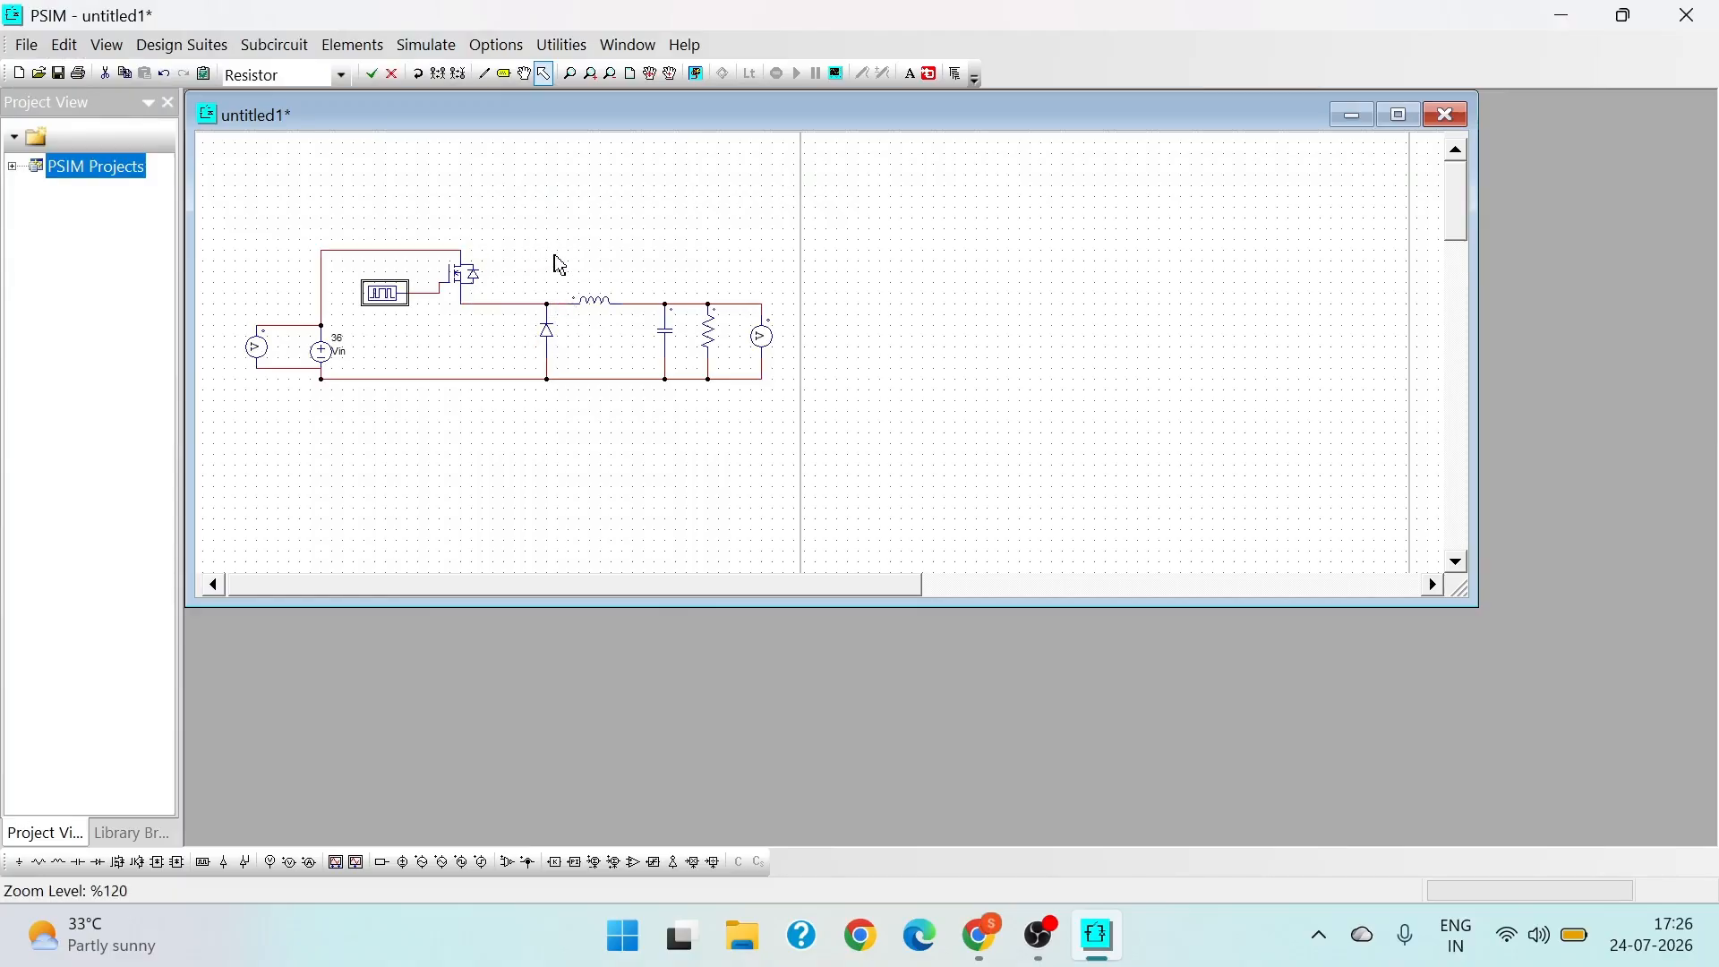
- Set the inductor's inductance to 166.75u
right_click(591, 302)
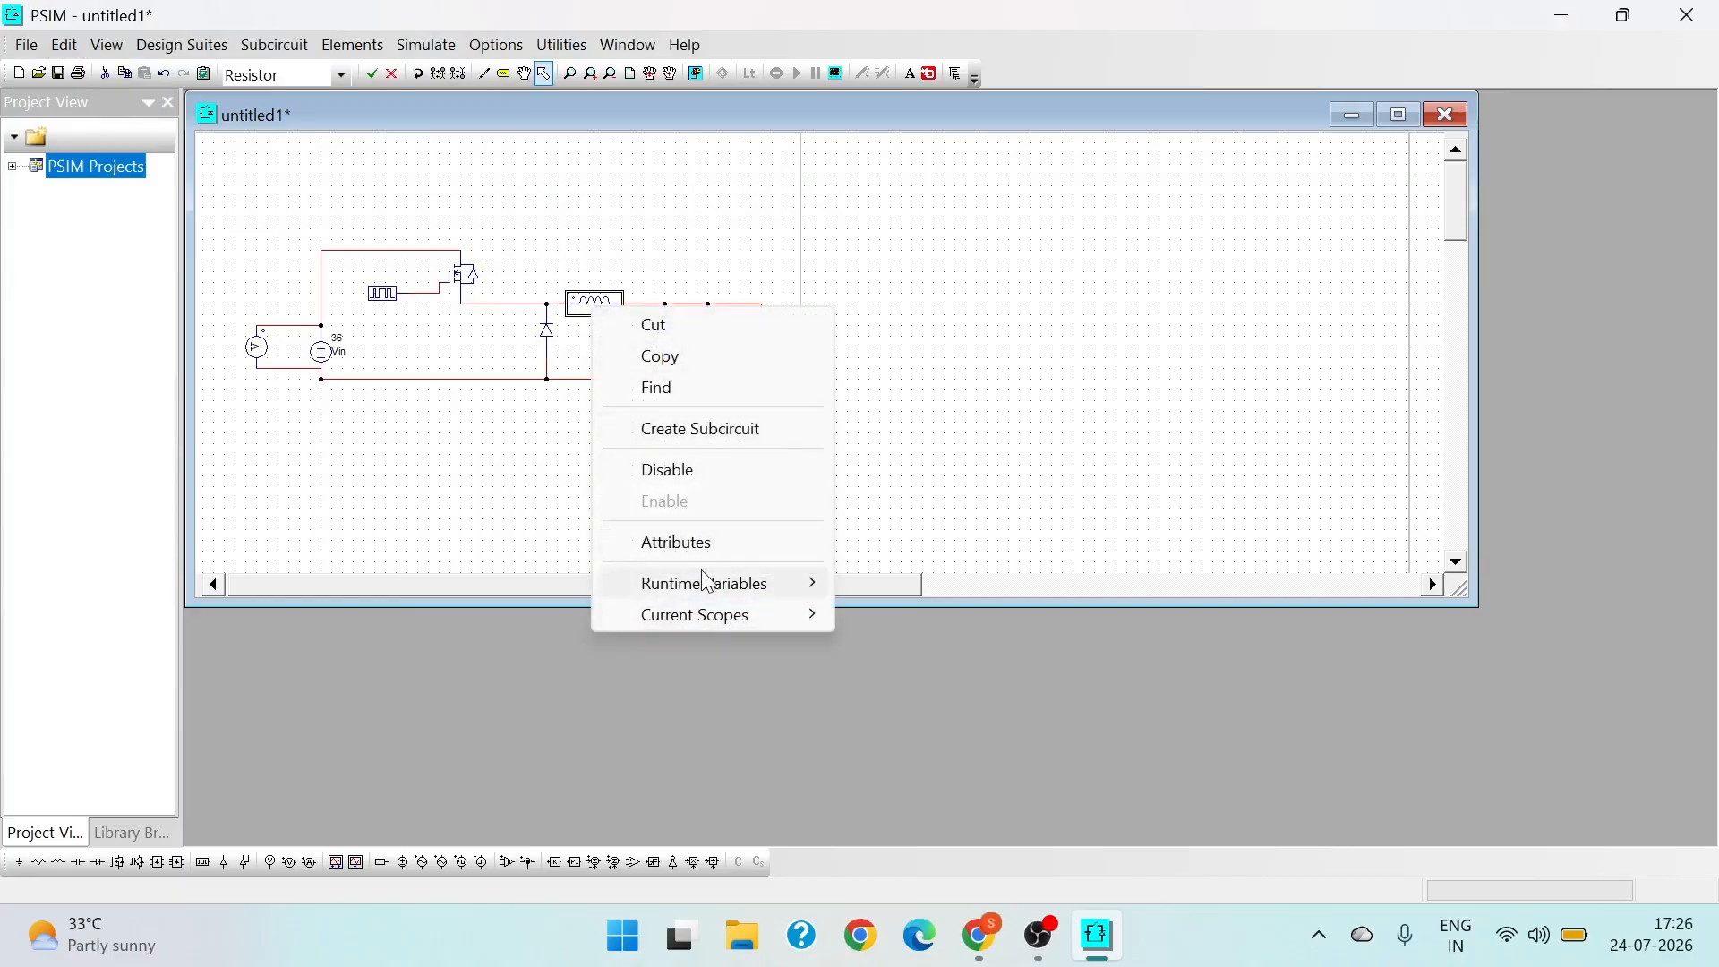
click(690, 542)
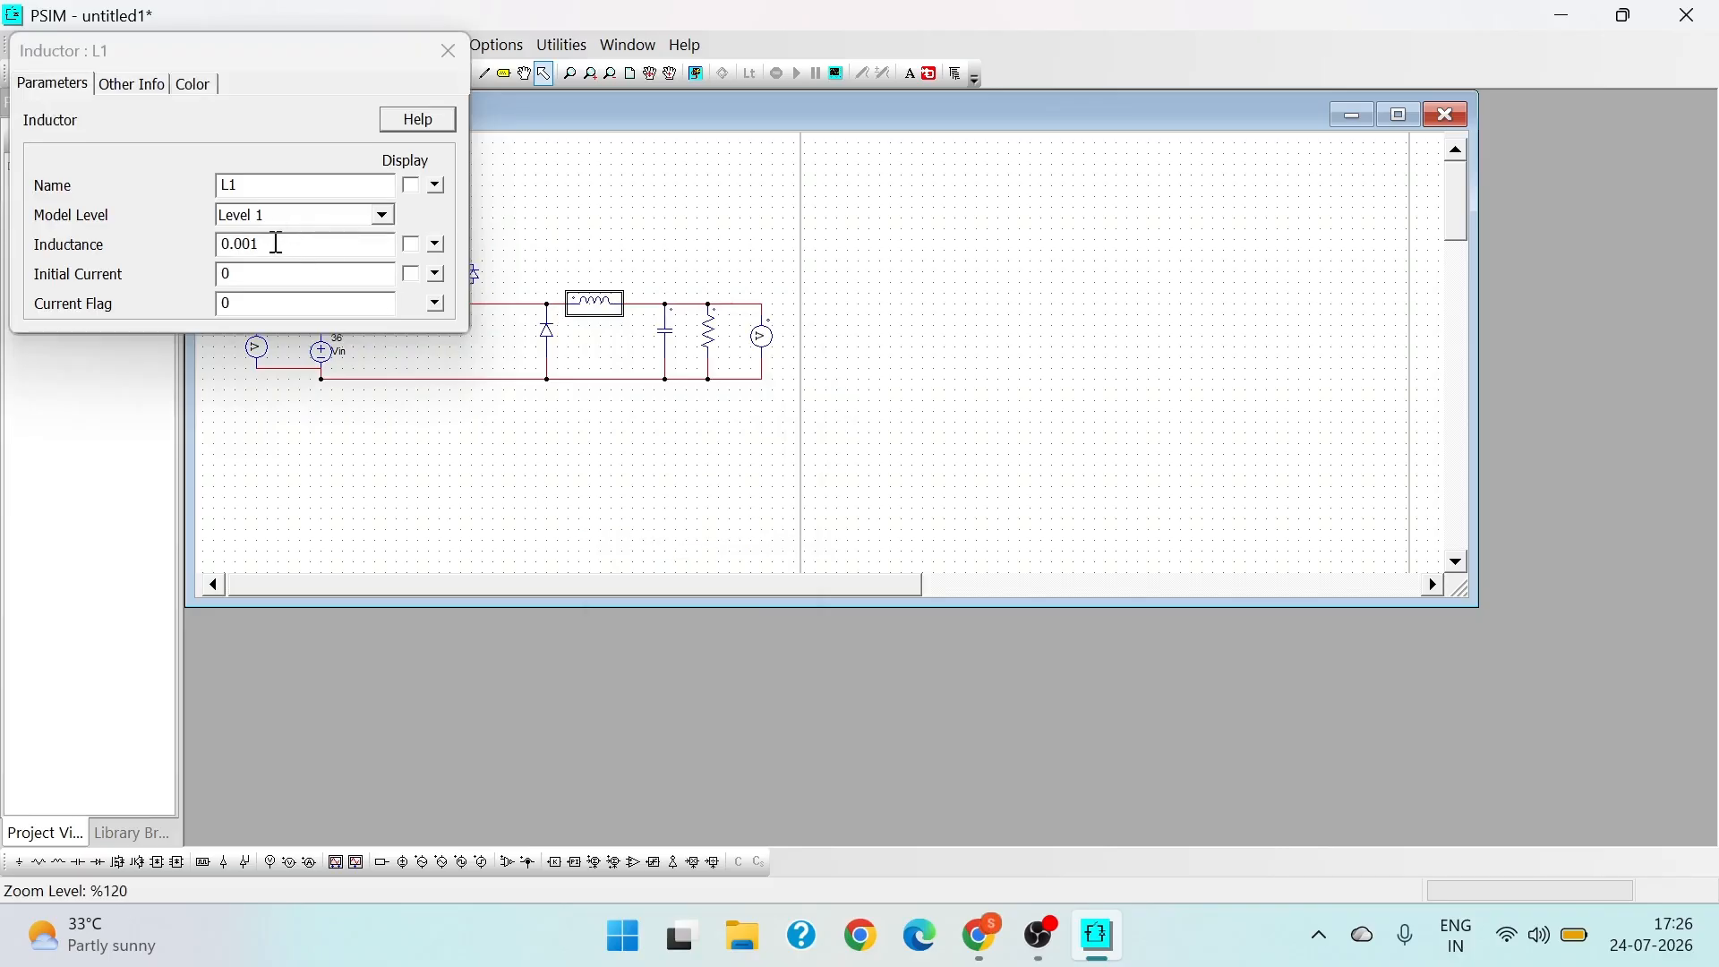
click(277, 244)
drag(275, 244, 218, 247)
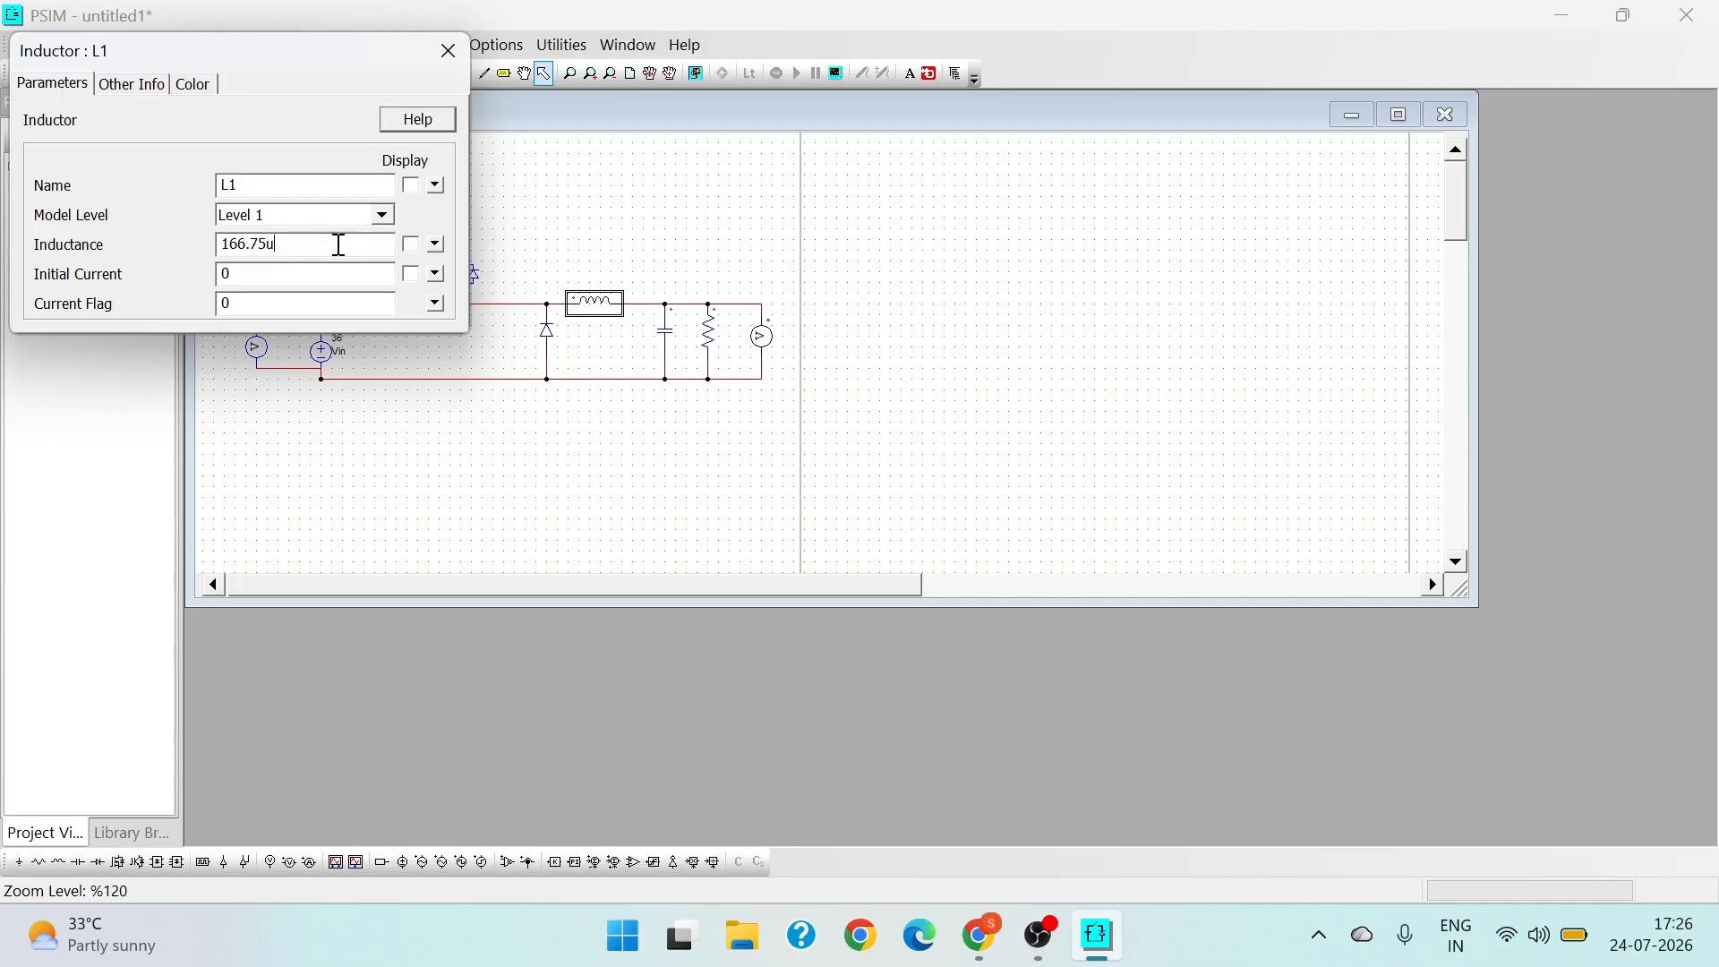
click(449, 54)
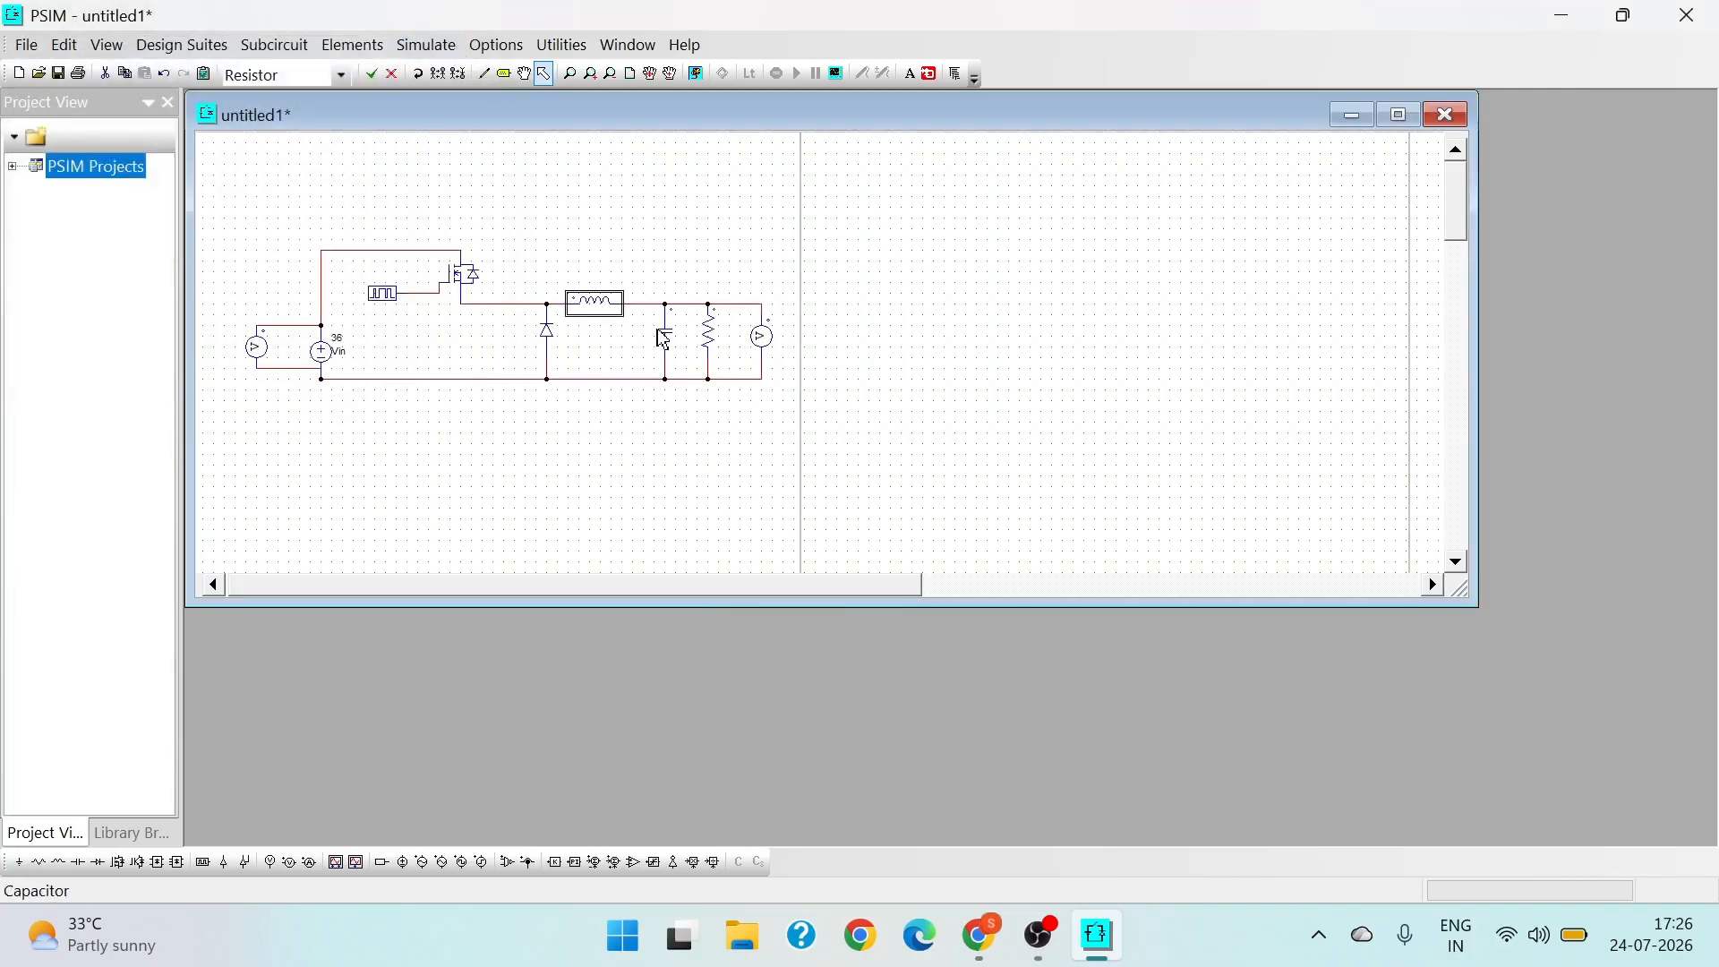
- Change the output capacitor's capacitance and check the load resistor's parameters
right_click(664, 340)
click(729, 568)
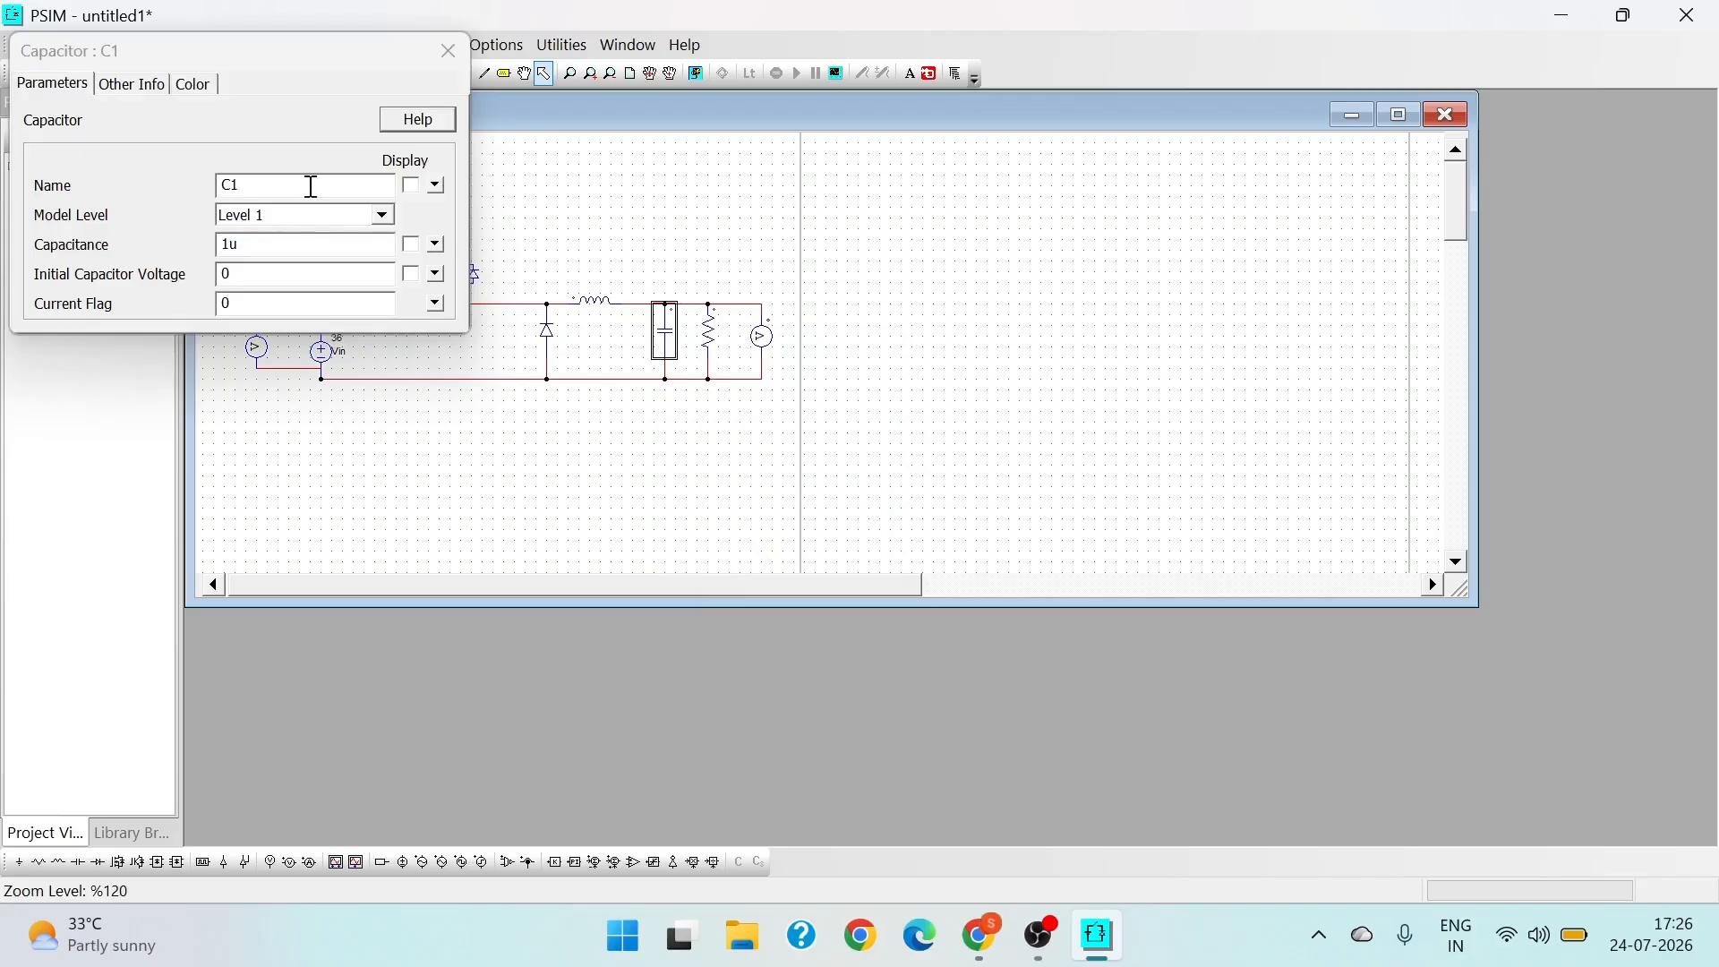
click(229, 244)
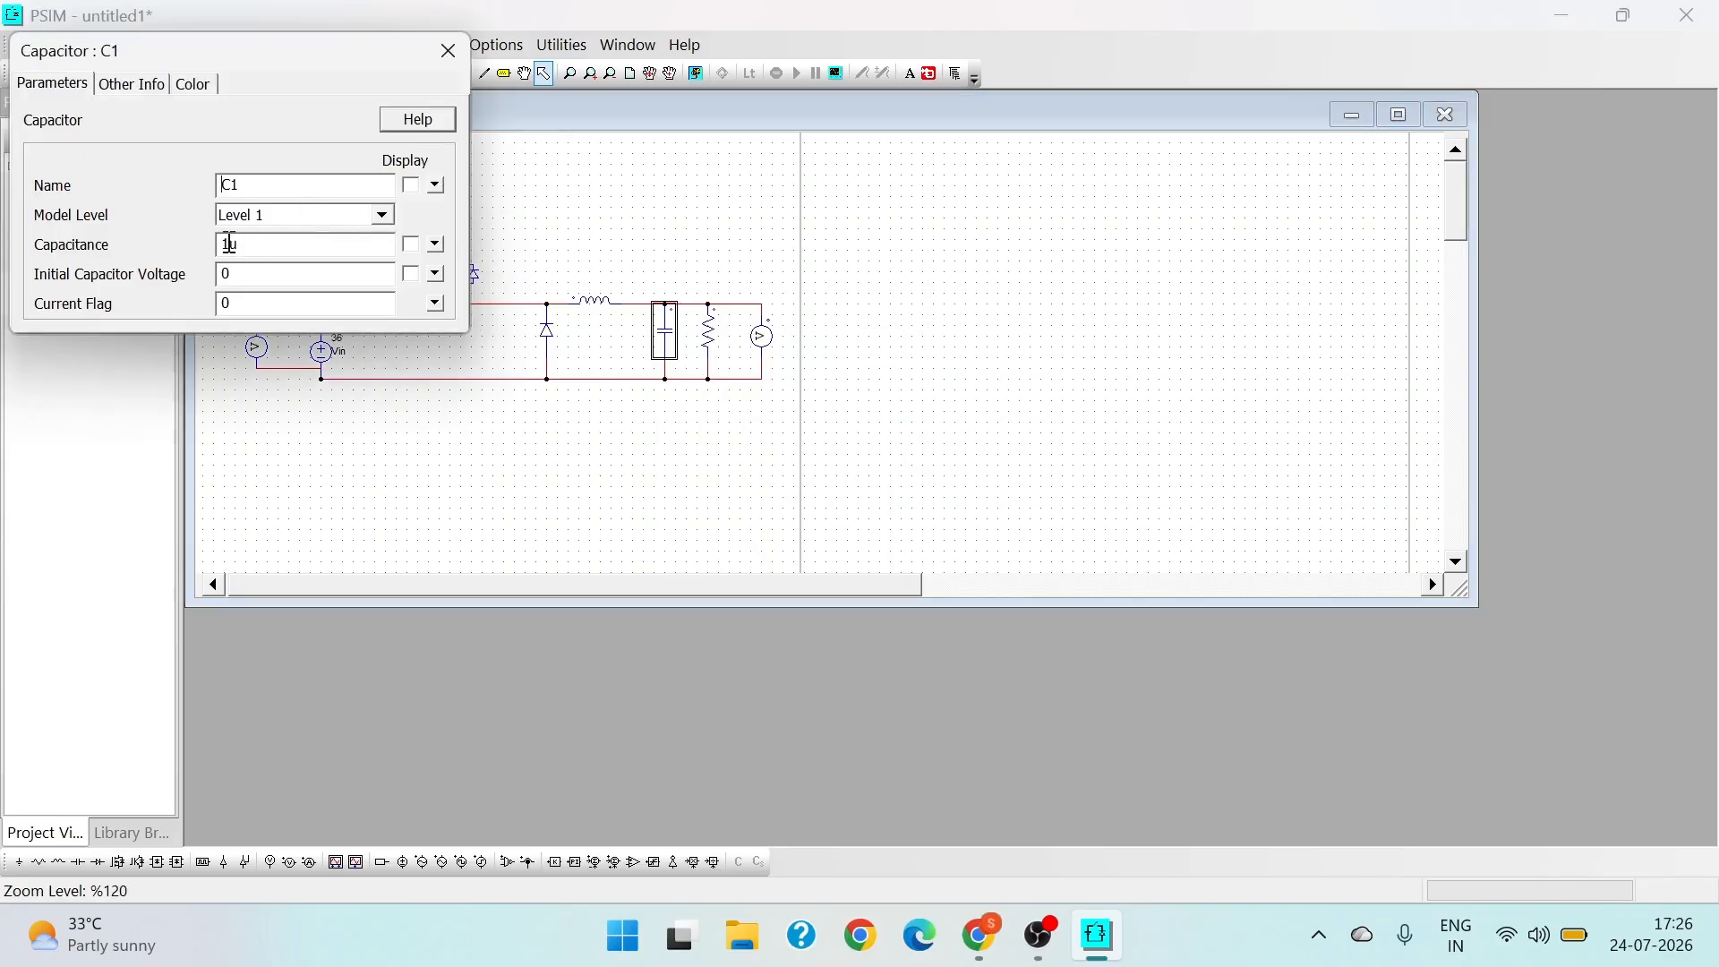
text(60)
click(460, 50)
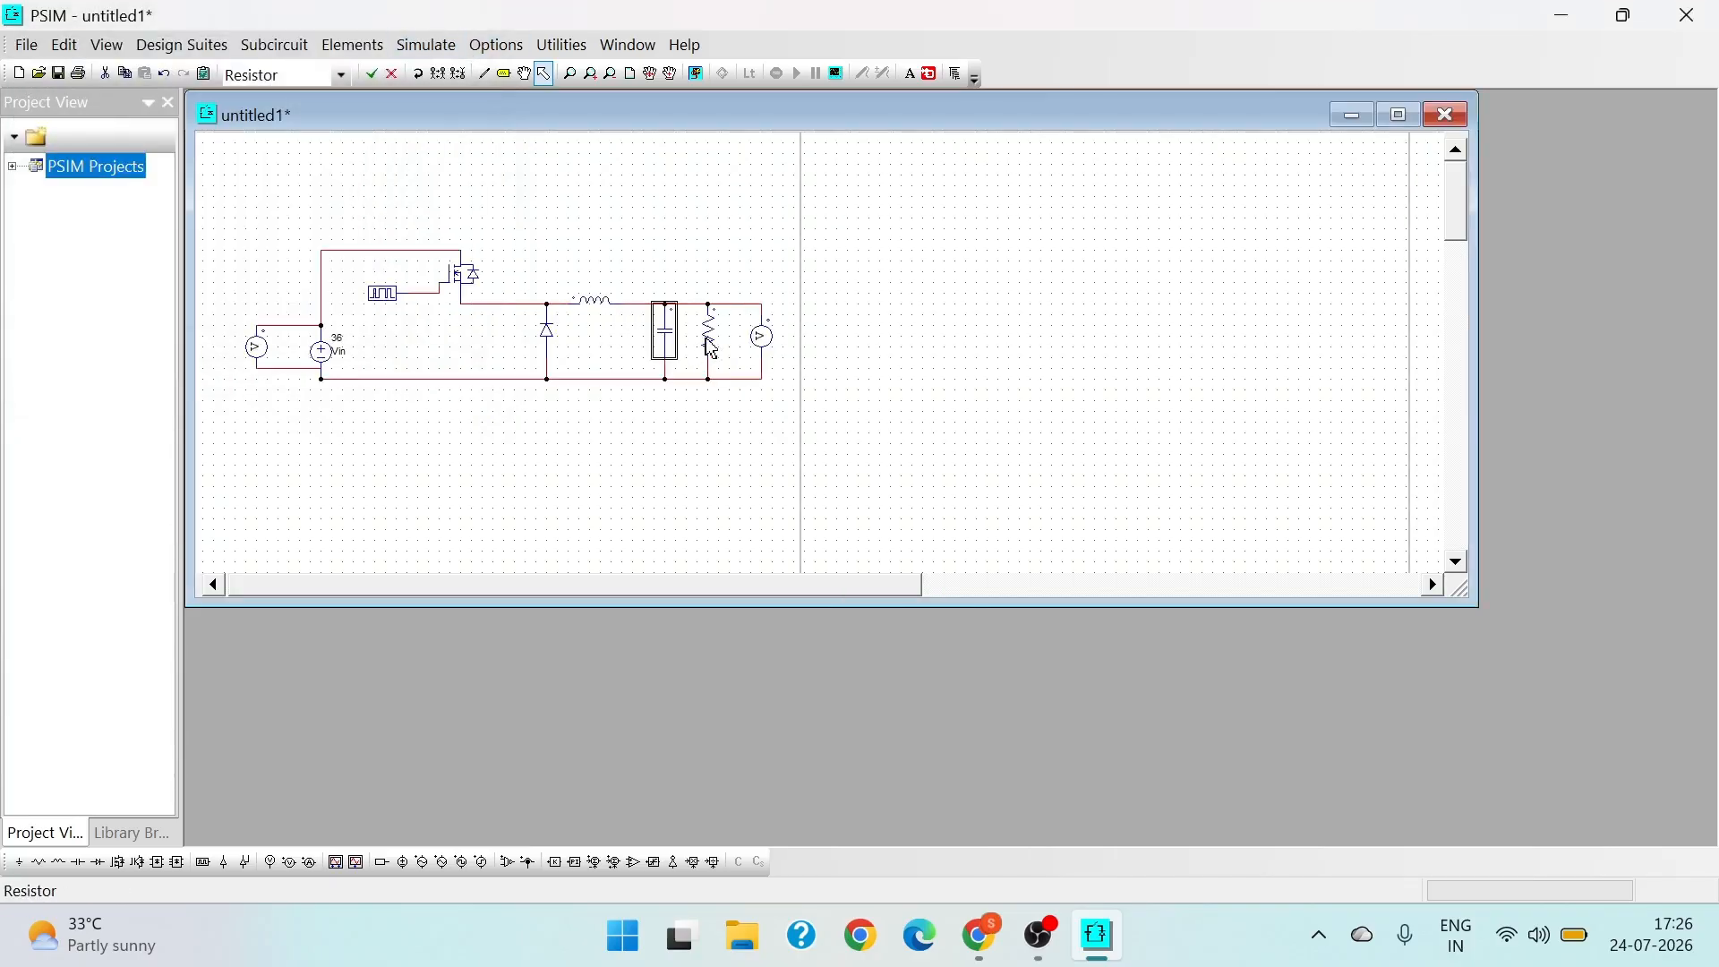
right_click(716, 331)
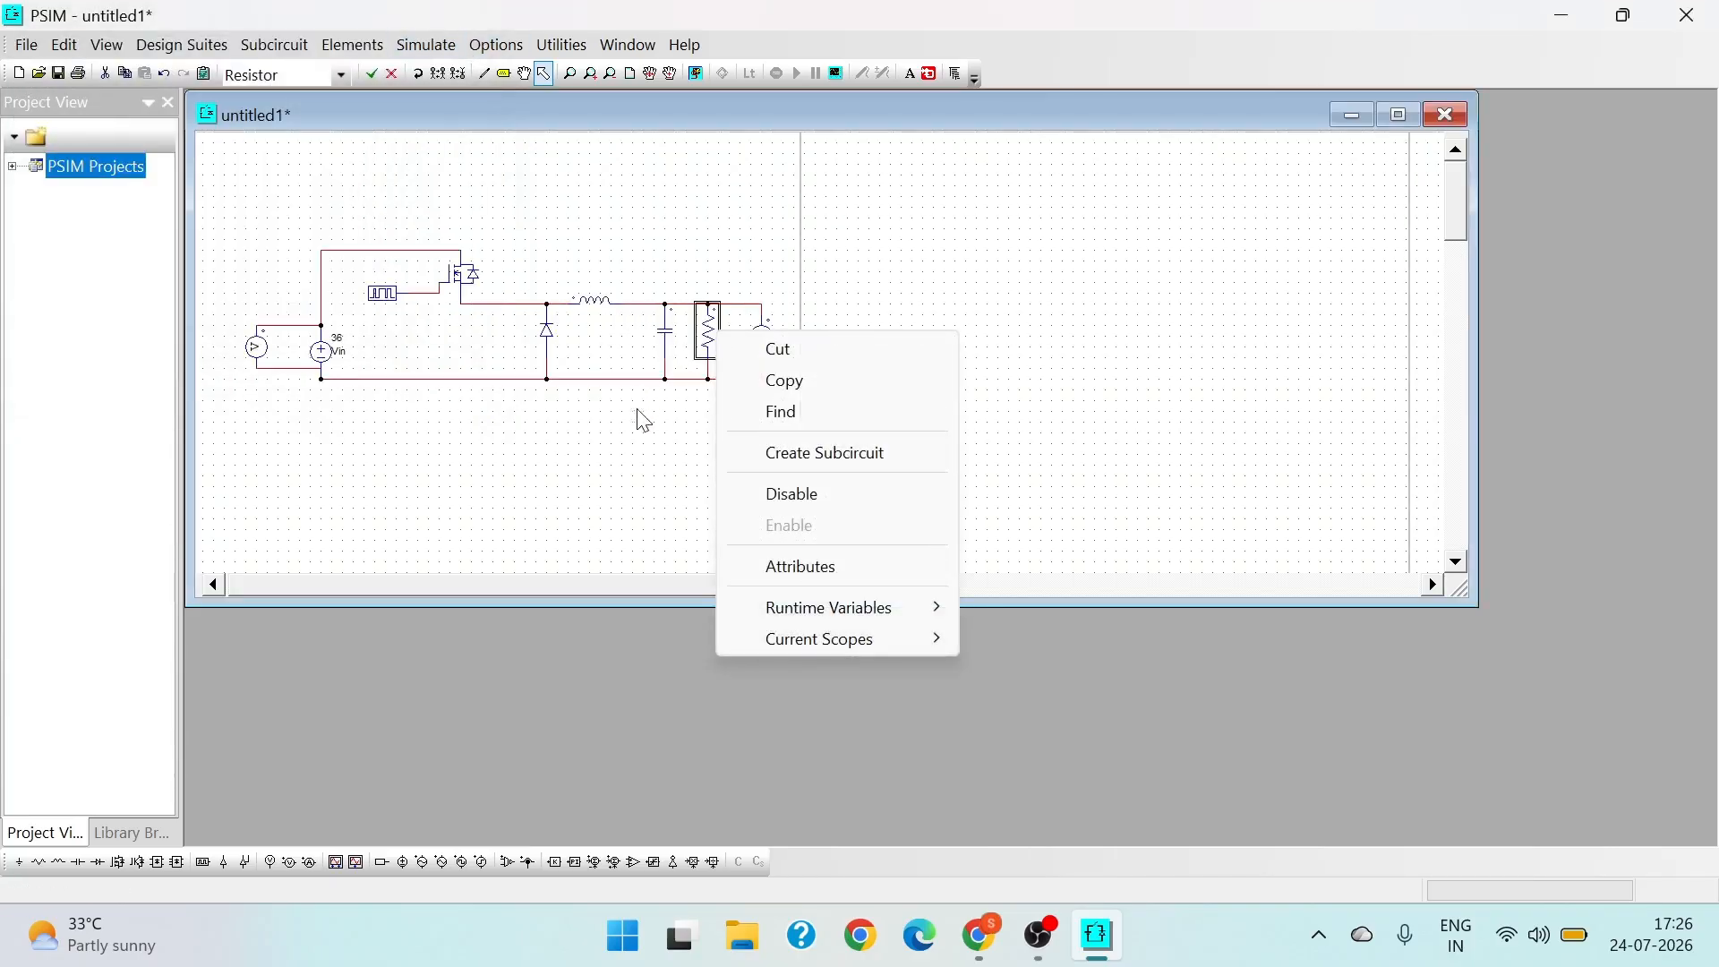
click(817, 570)
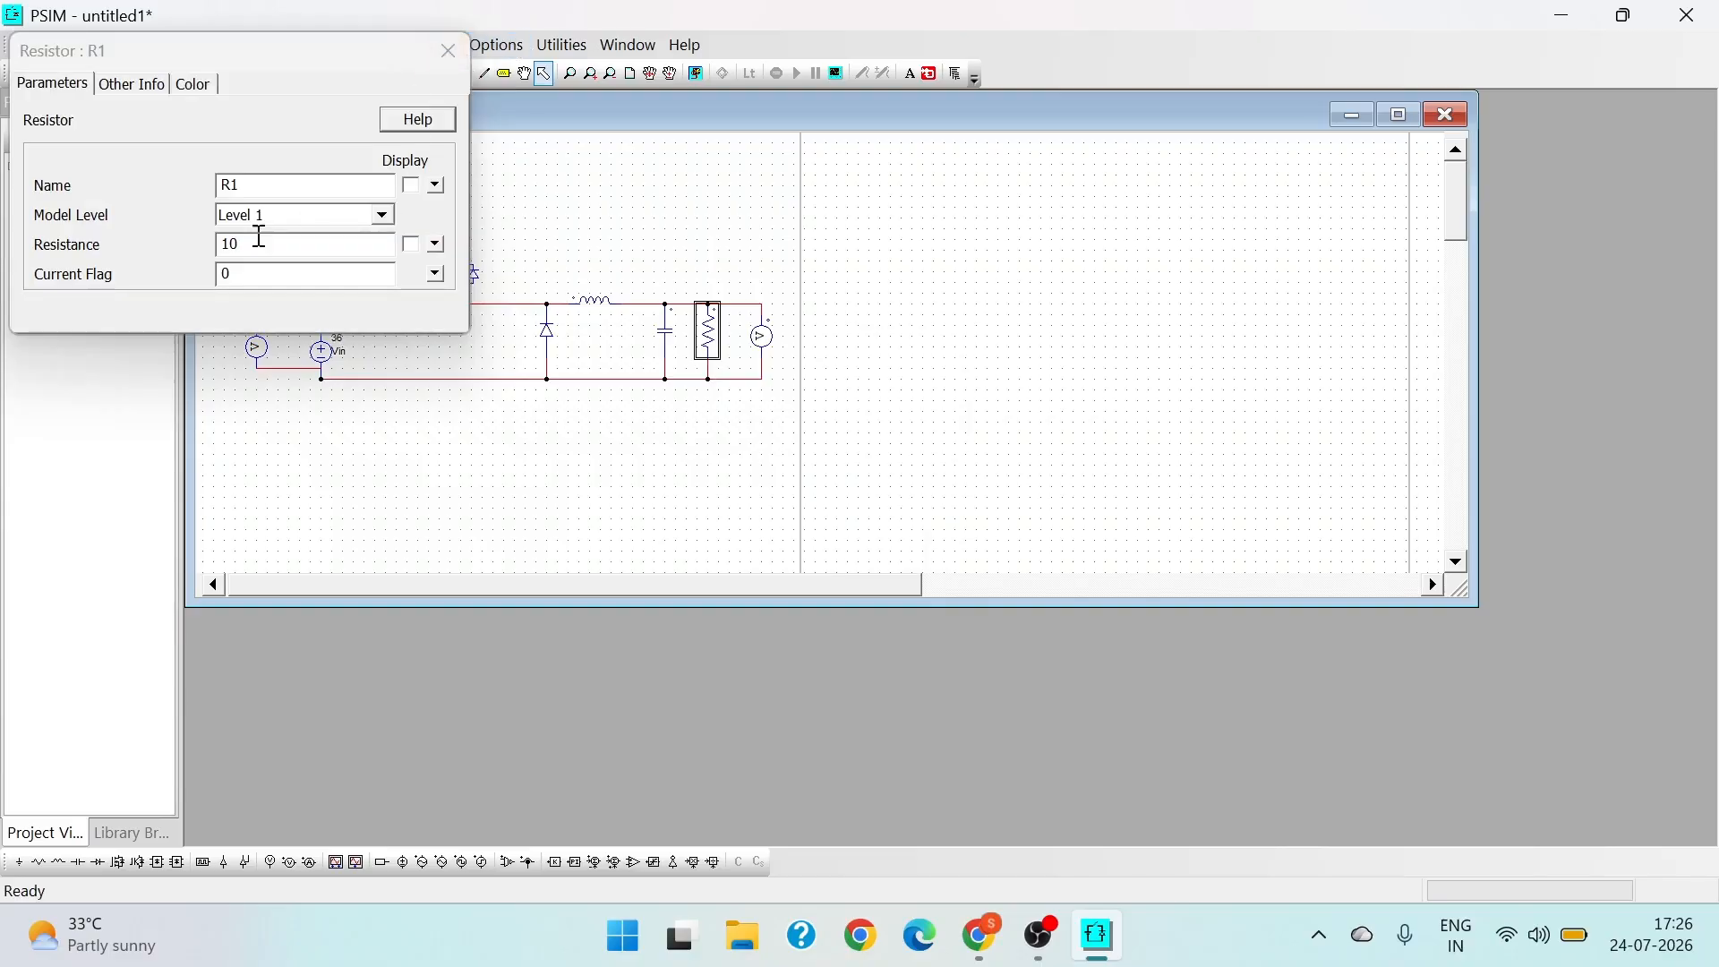
click(448, 51)
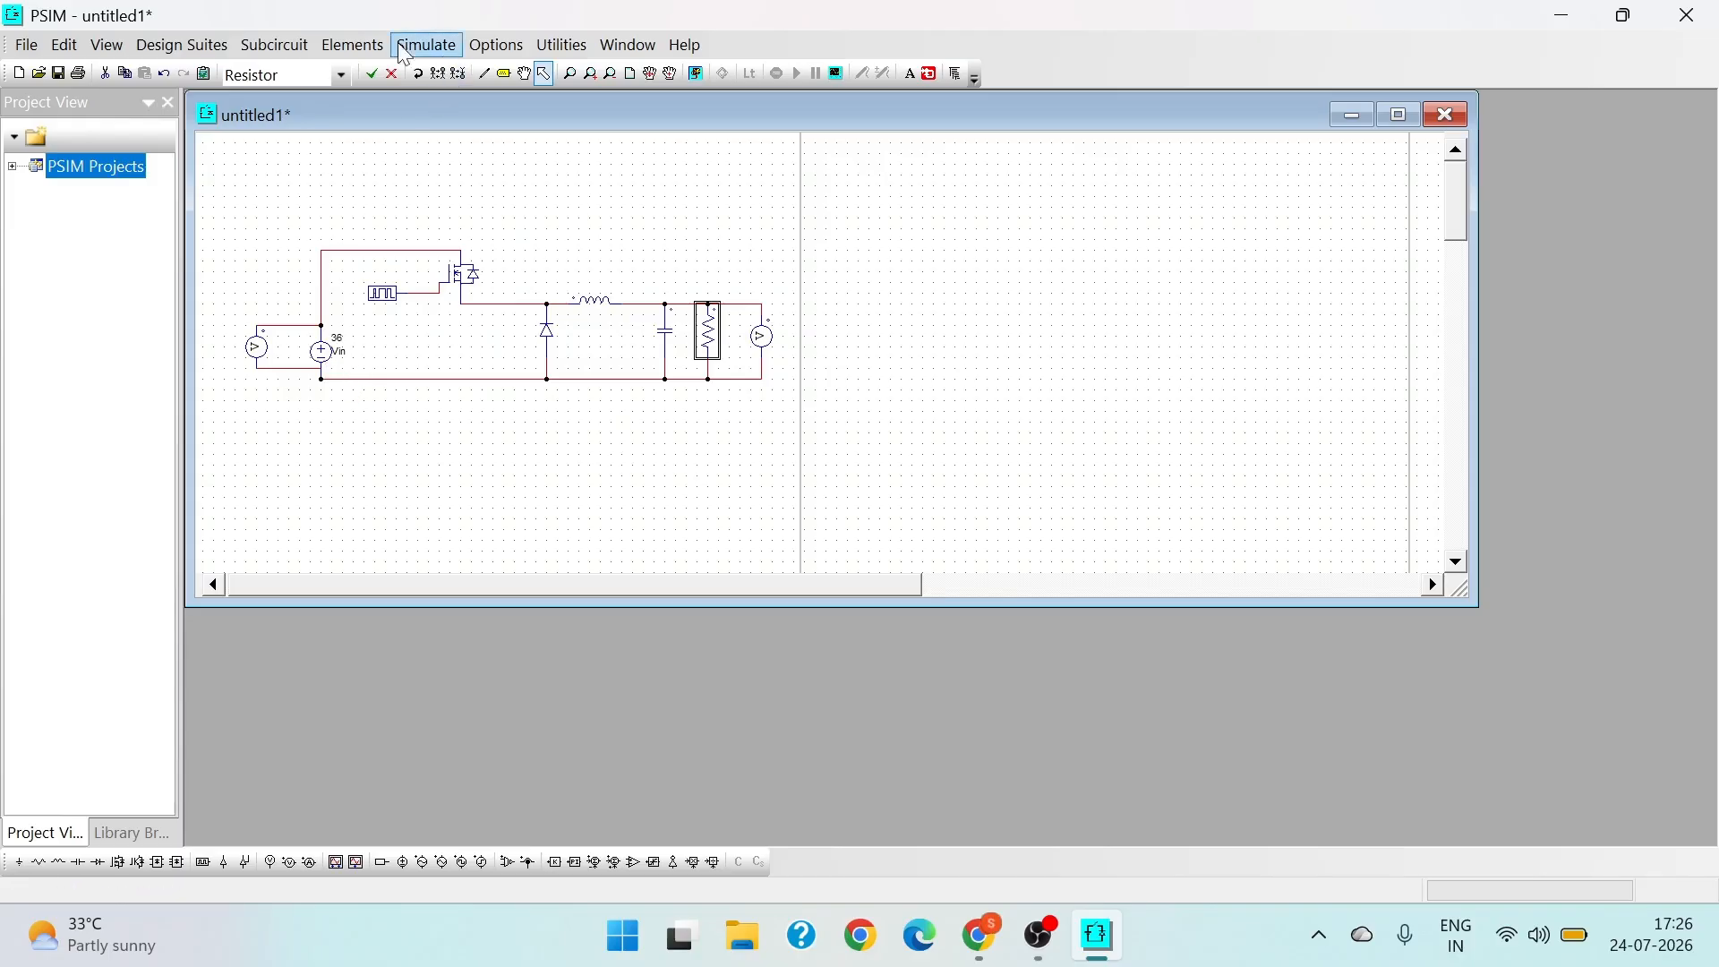
- Place a Simulation Control element above the circuit and set its total time to 0.04
click(426, 45)
click(491, 72)
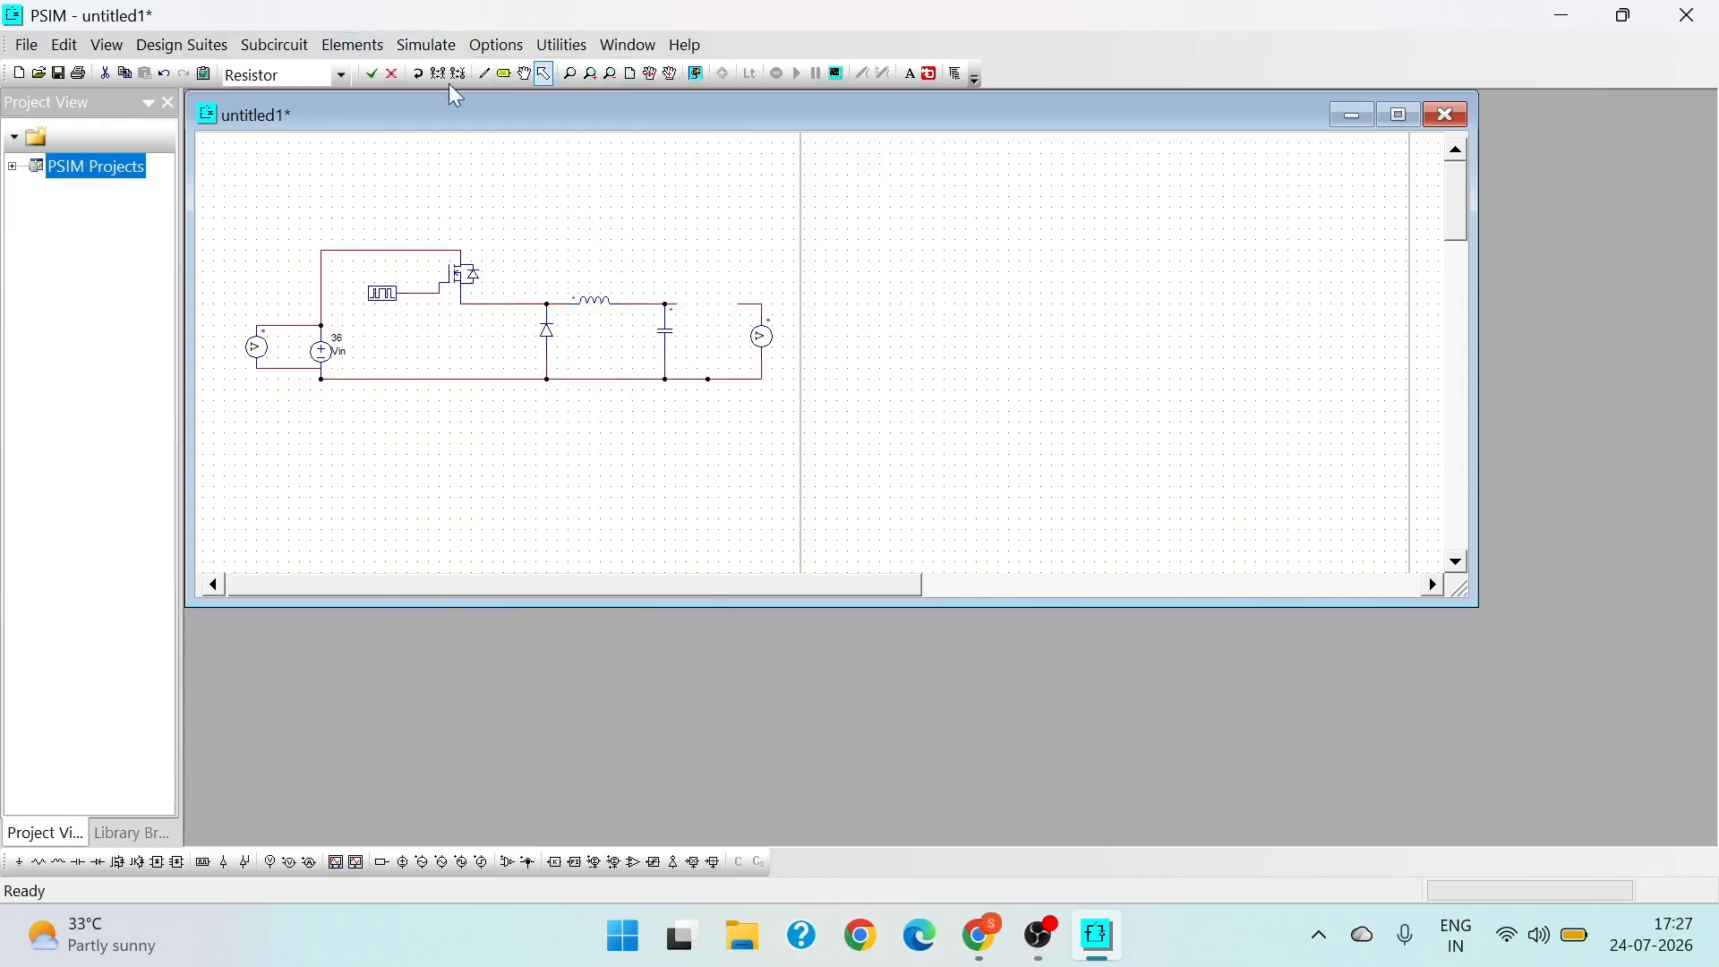
double_click(351, 163)
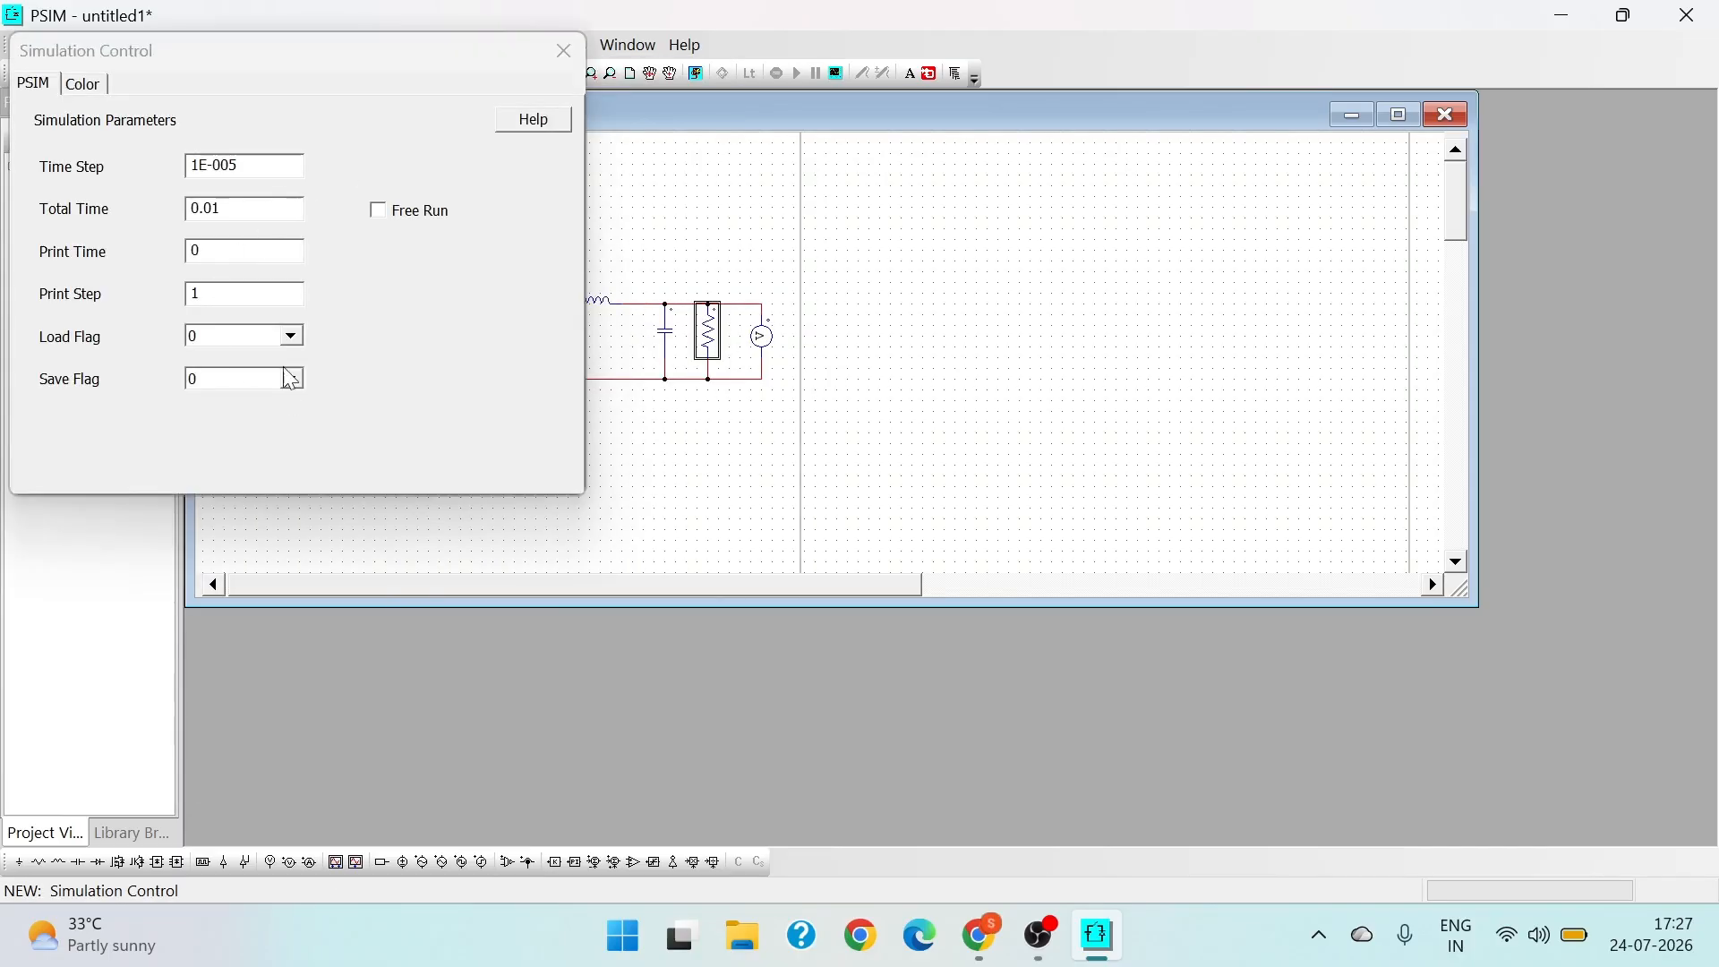
click(230, 205)
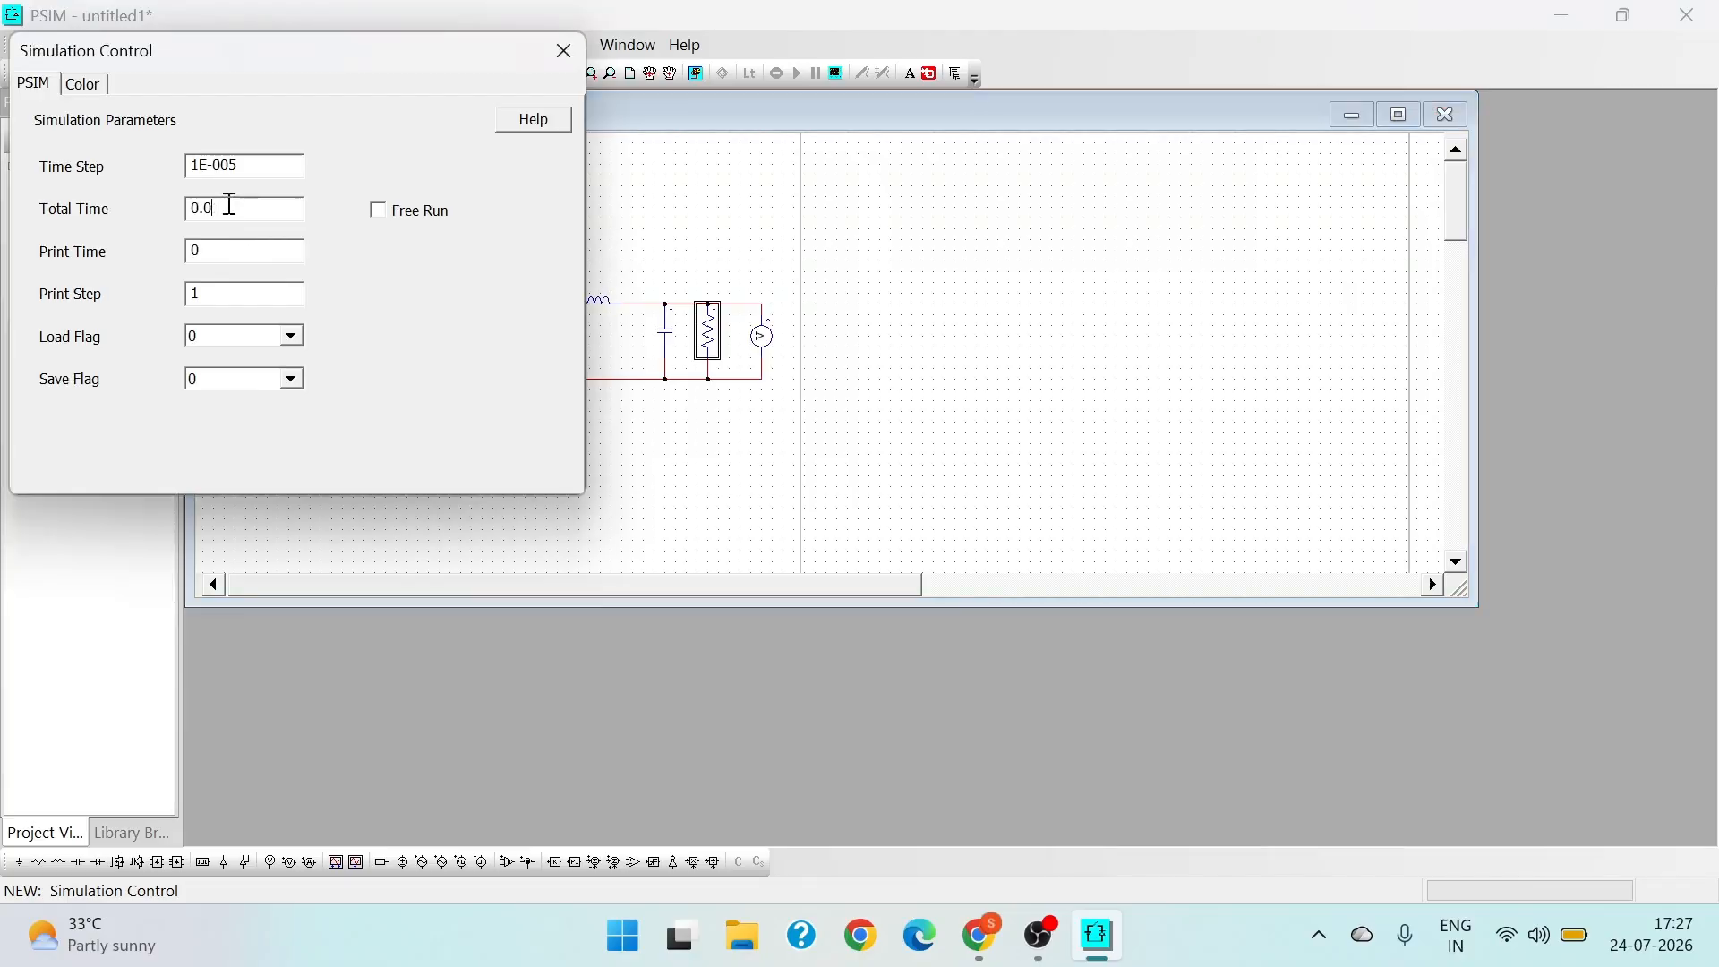
text(4)
click(563, 51)
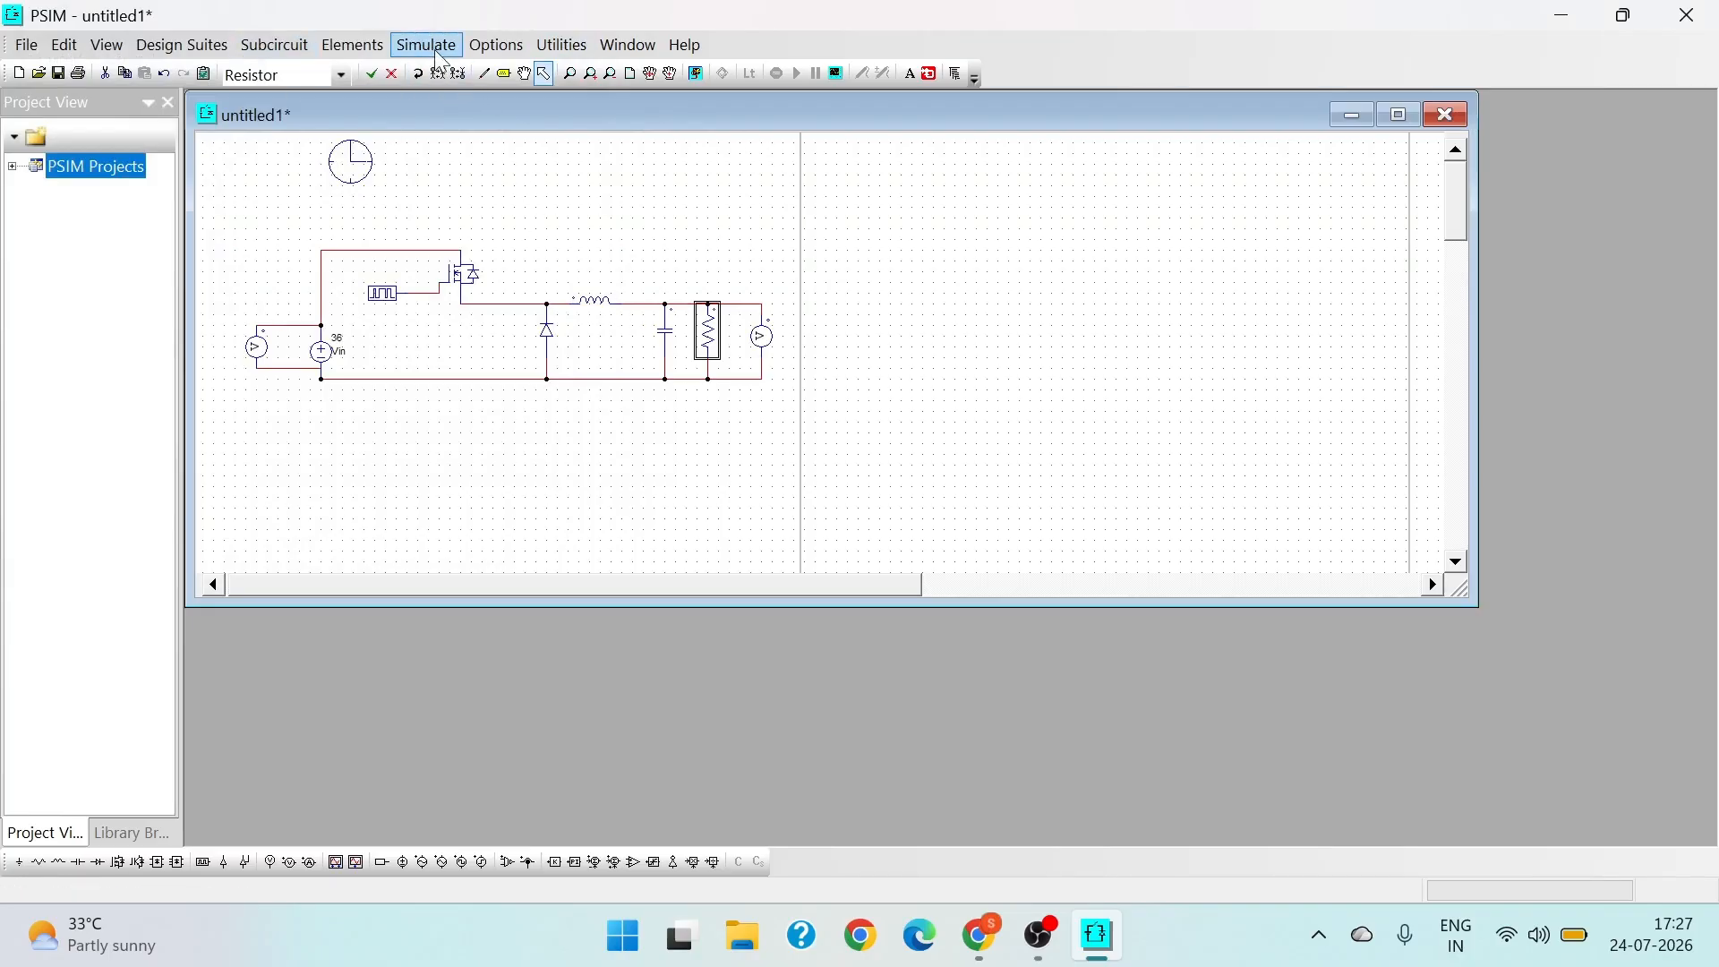
- Rename the voltage probe across the DC source as Vs and display its name on the schematic
right_click(259, 353)
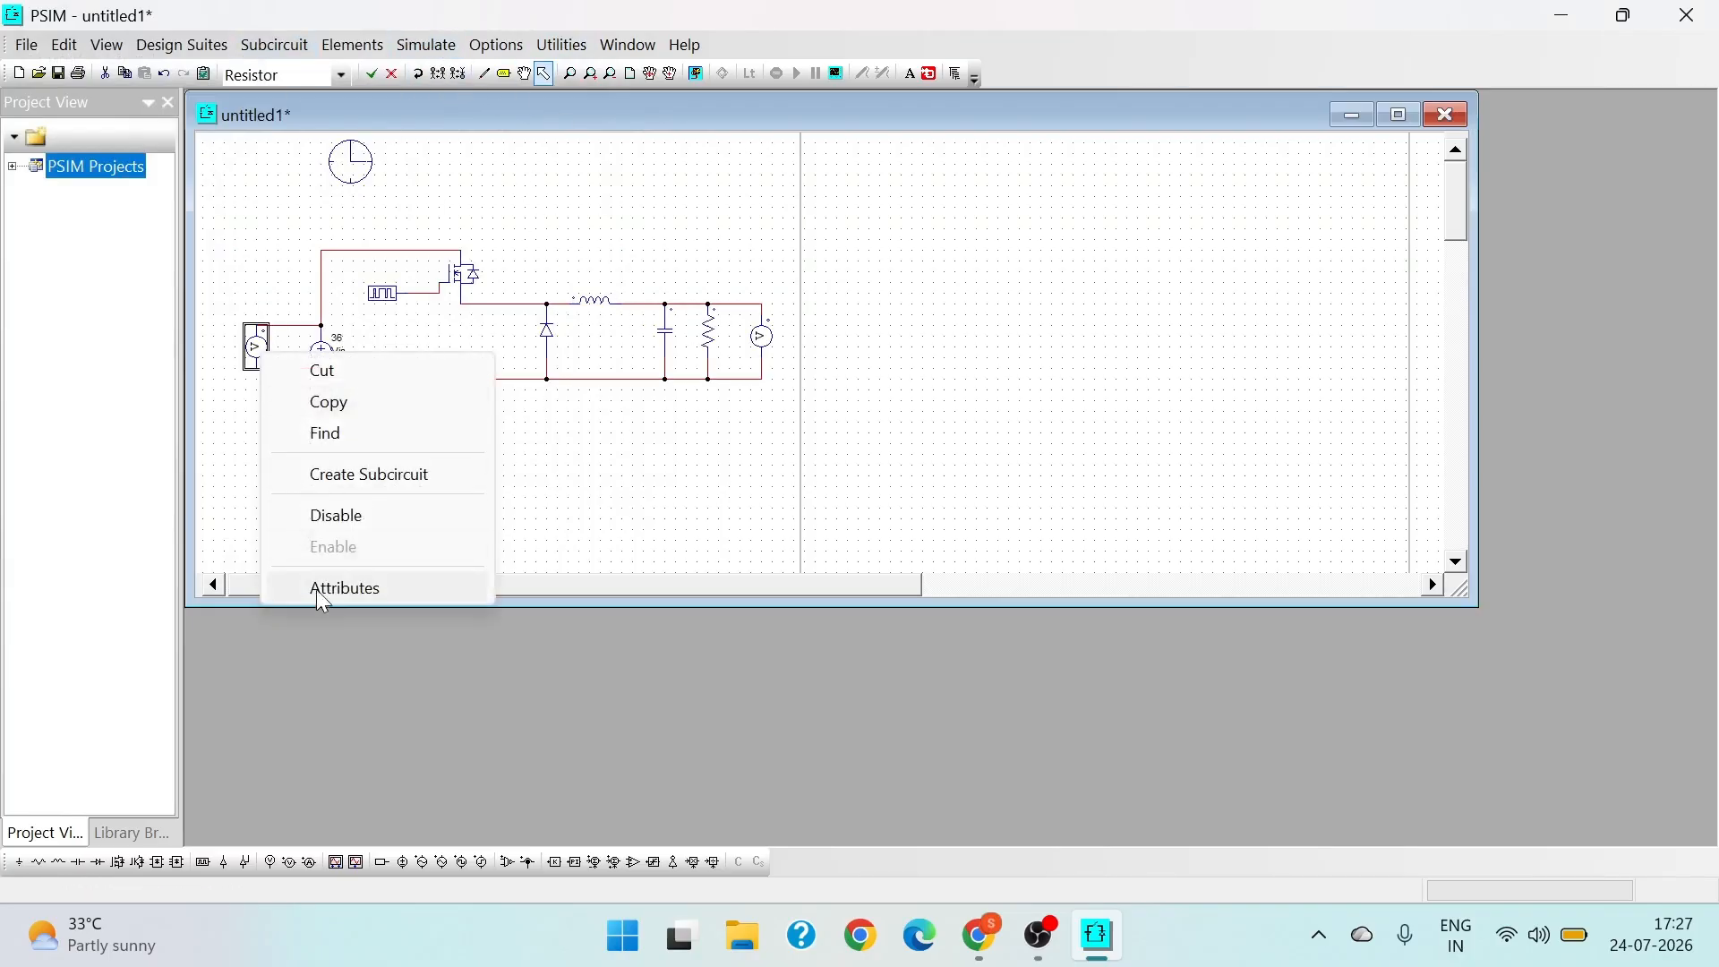
click(259, 351)
right_click(261, 346)
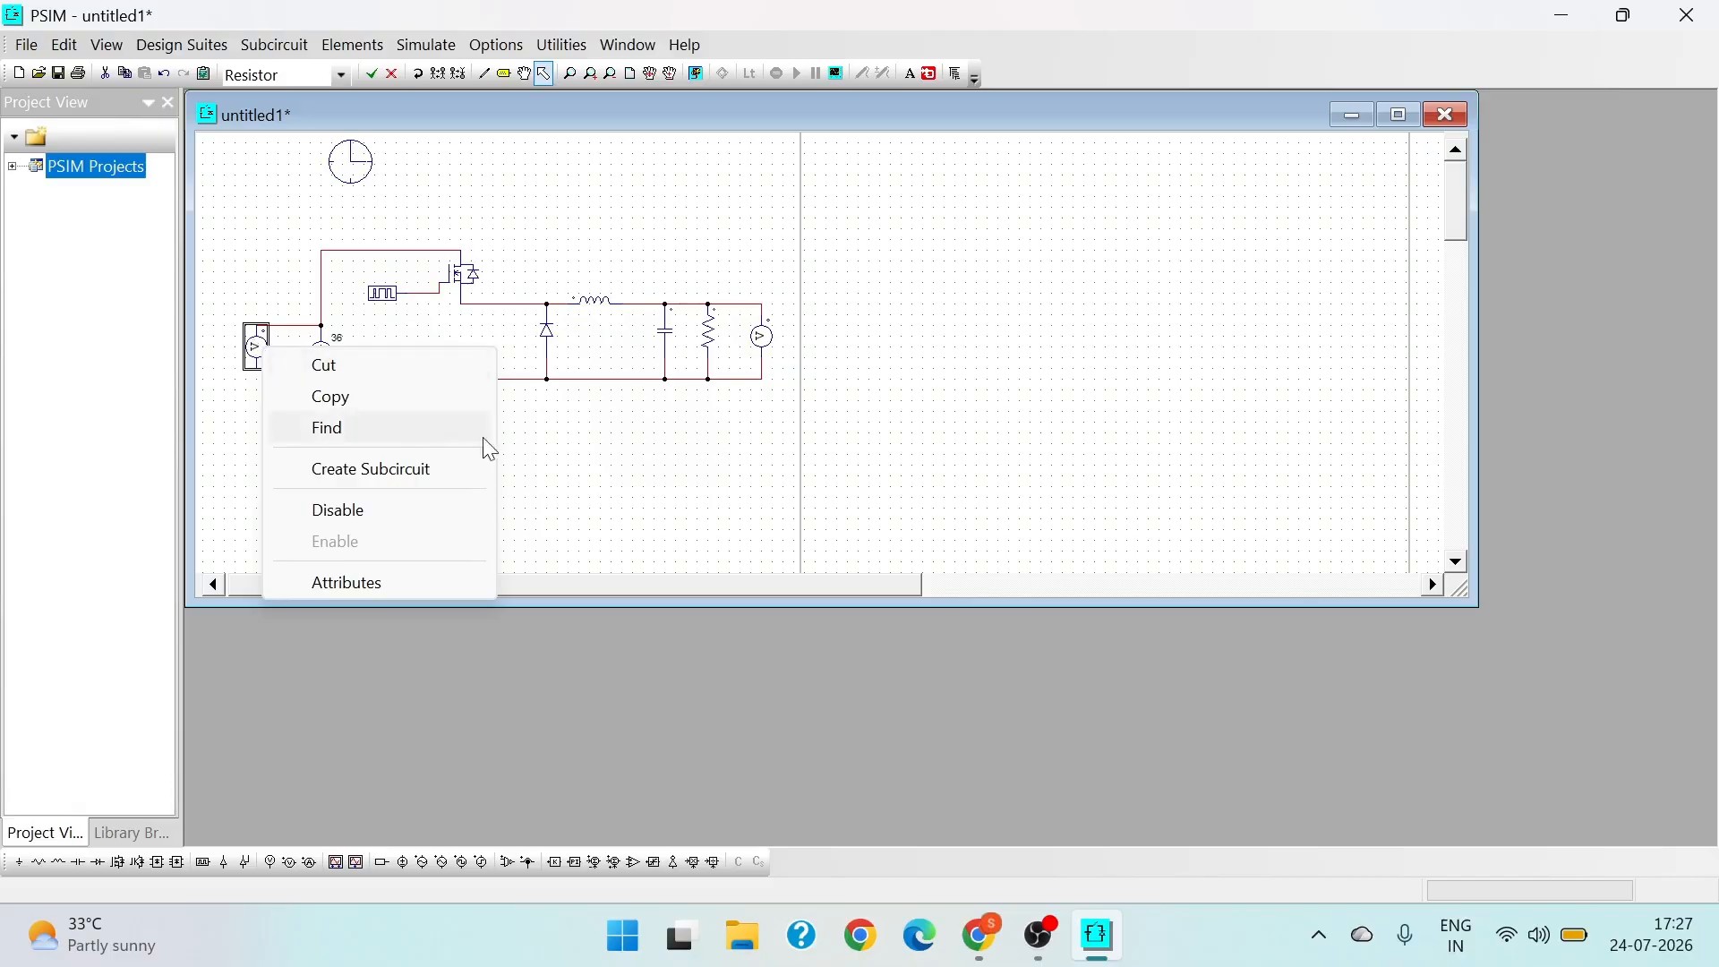
right_click(754, 332)
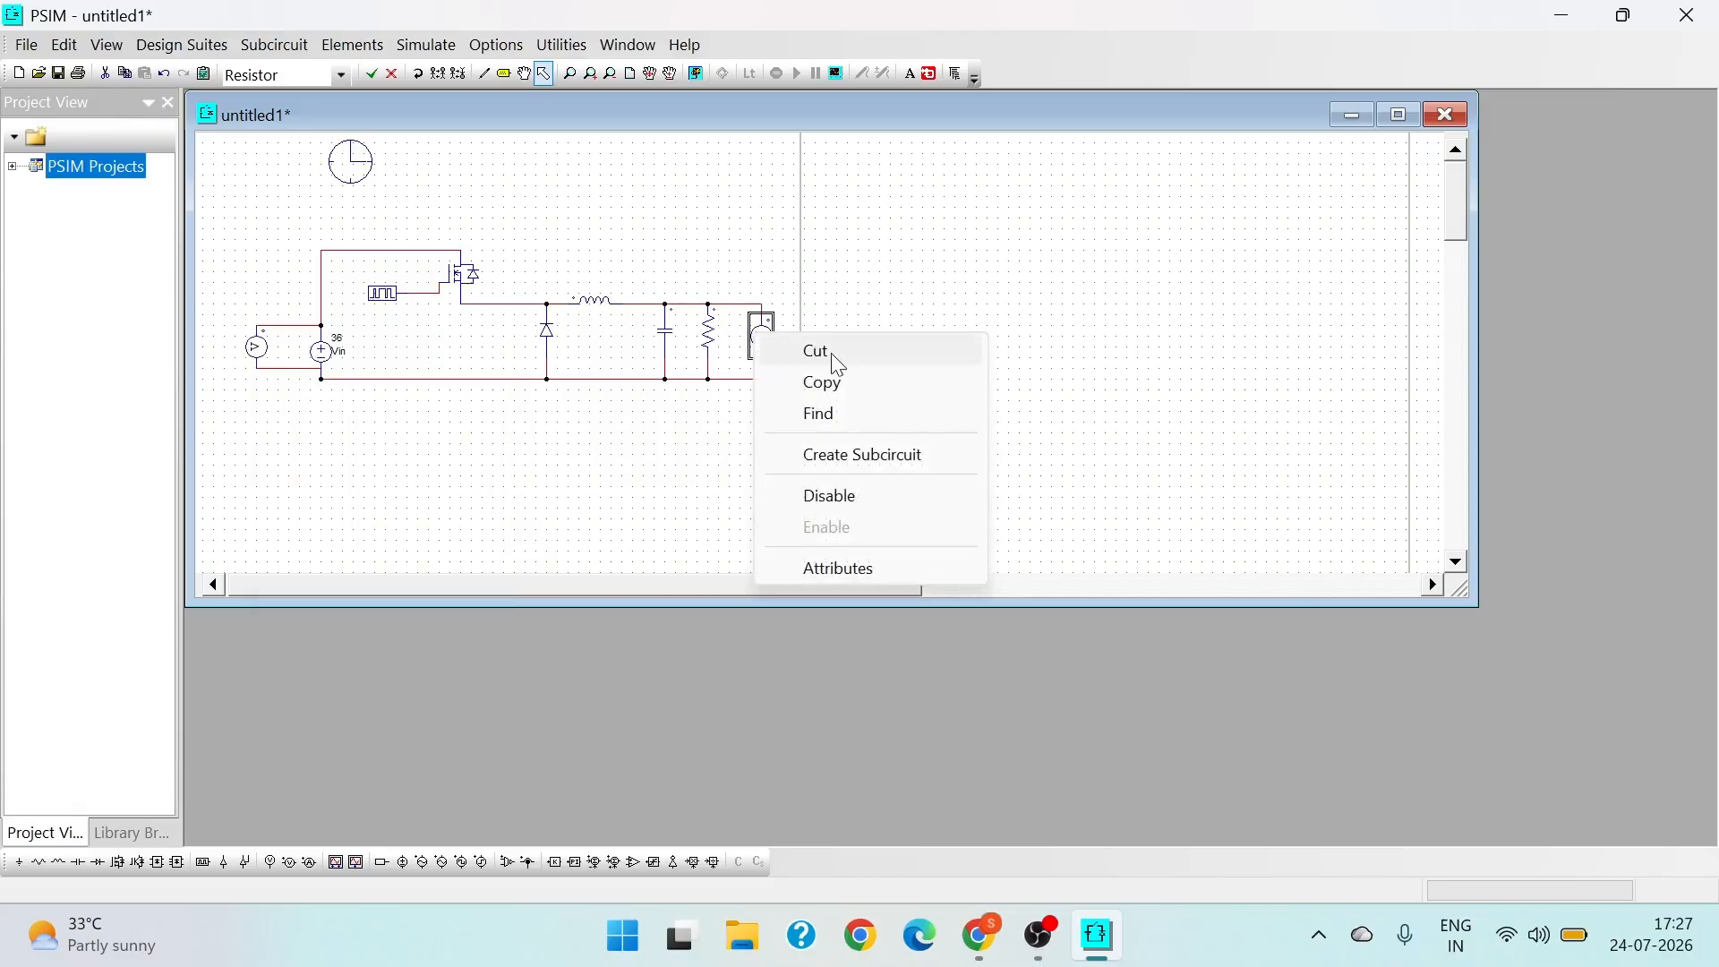
right_click(253, 340)
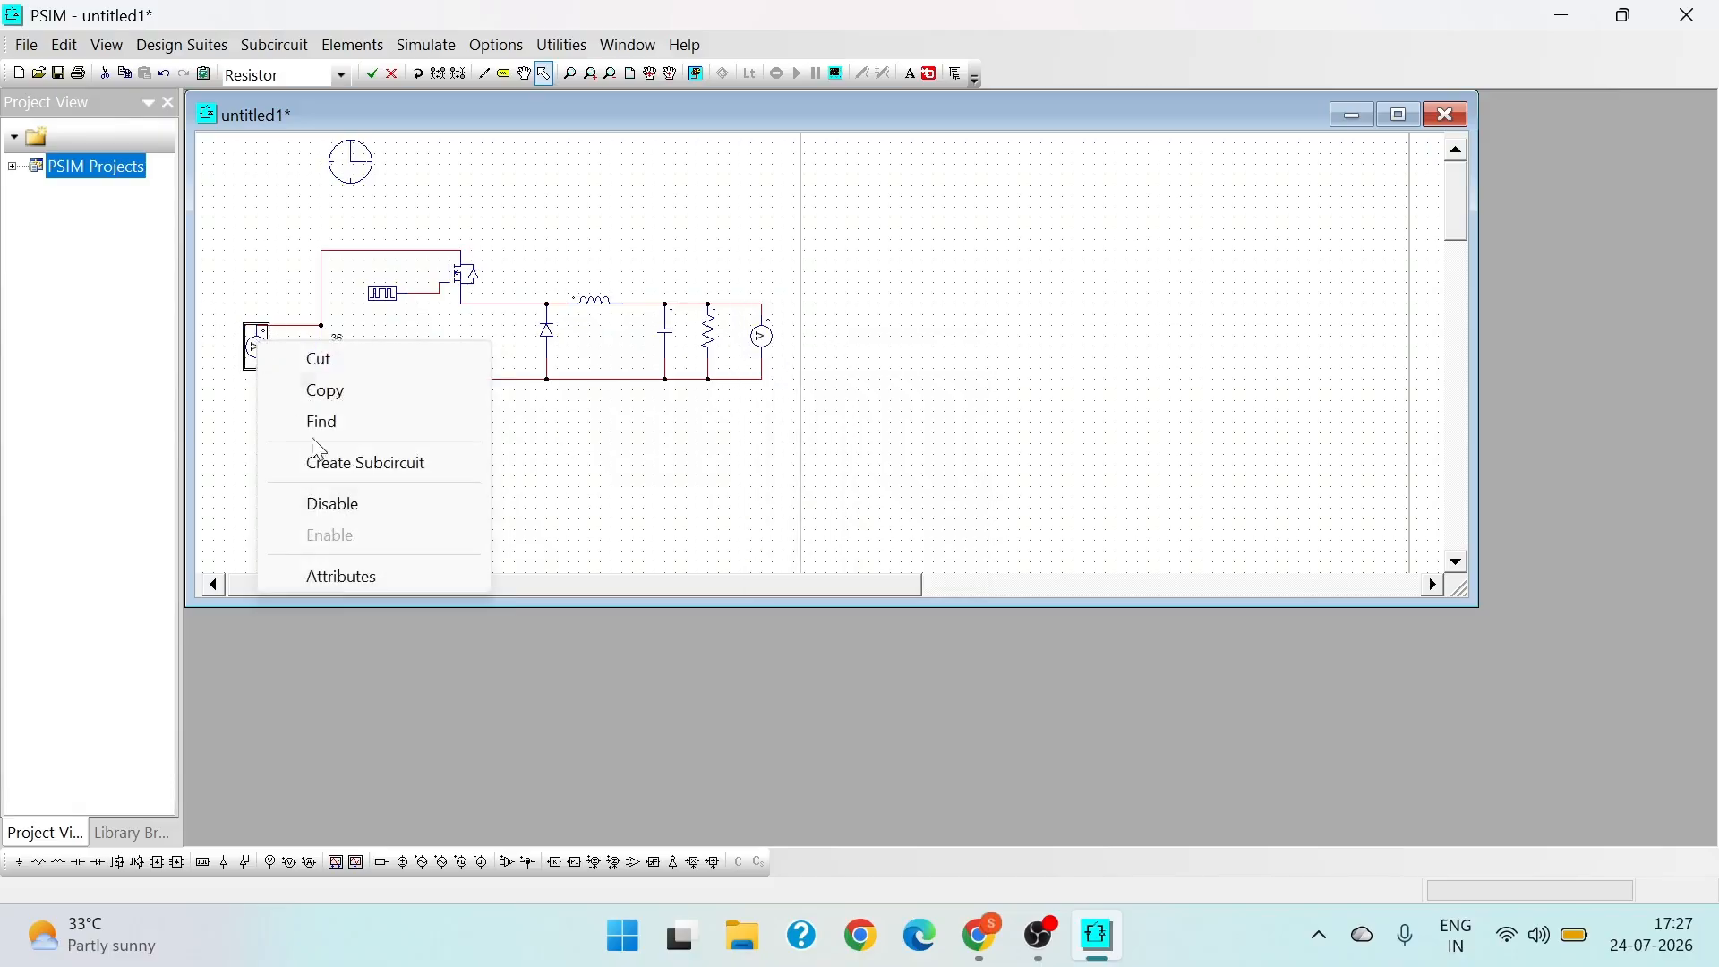
click(342, 573)
click(251, 184)
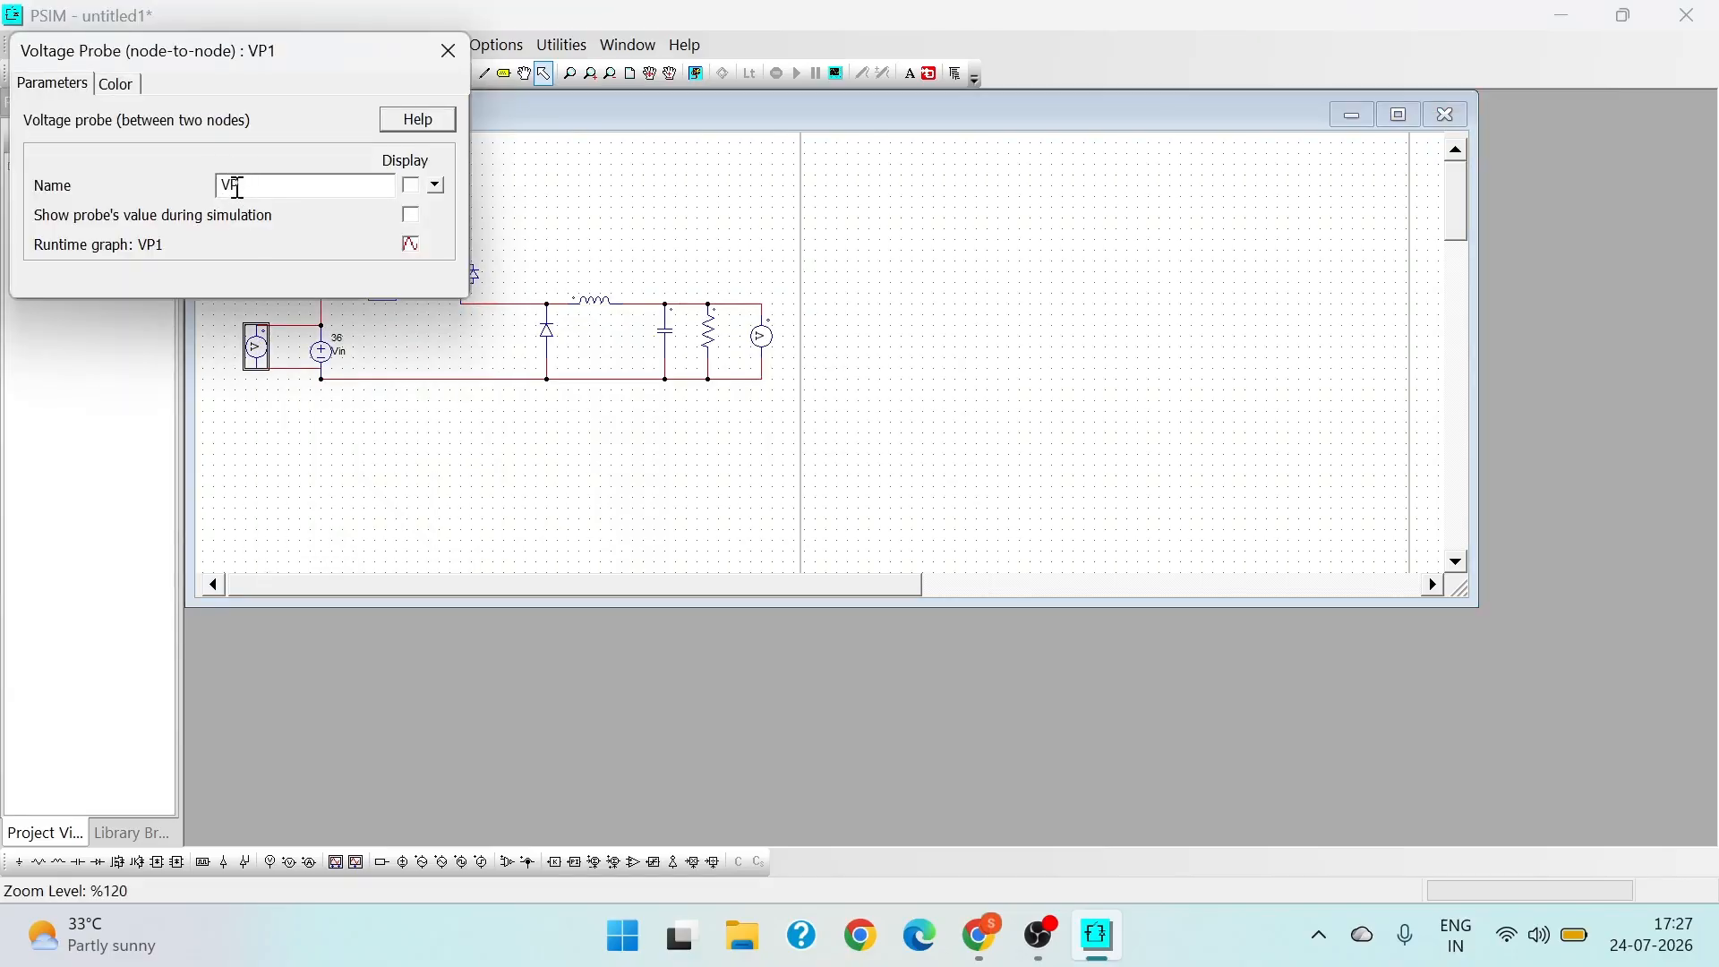
key(BackSpace)
text(s)
click(407, 187)
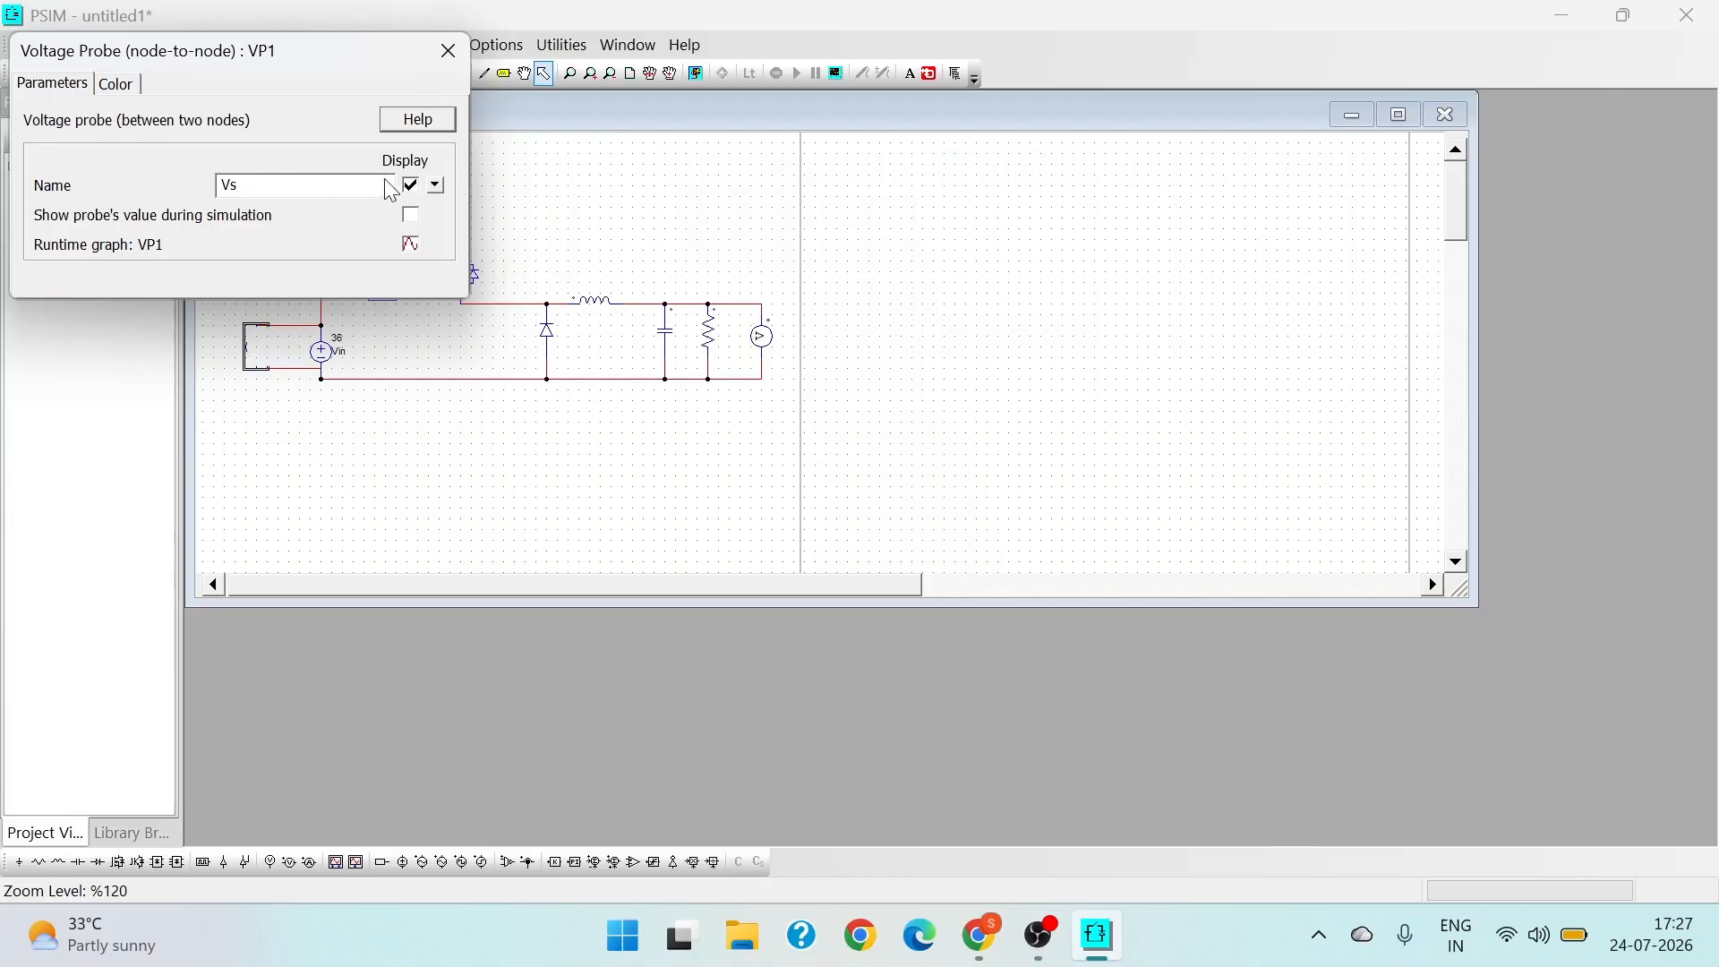
click(449, 54)
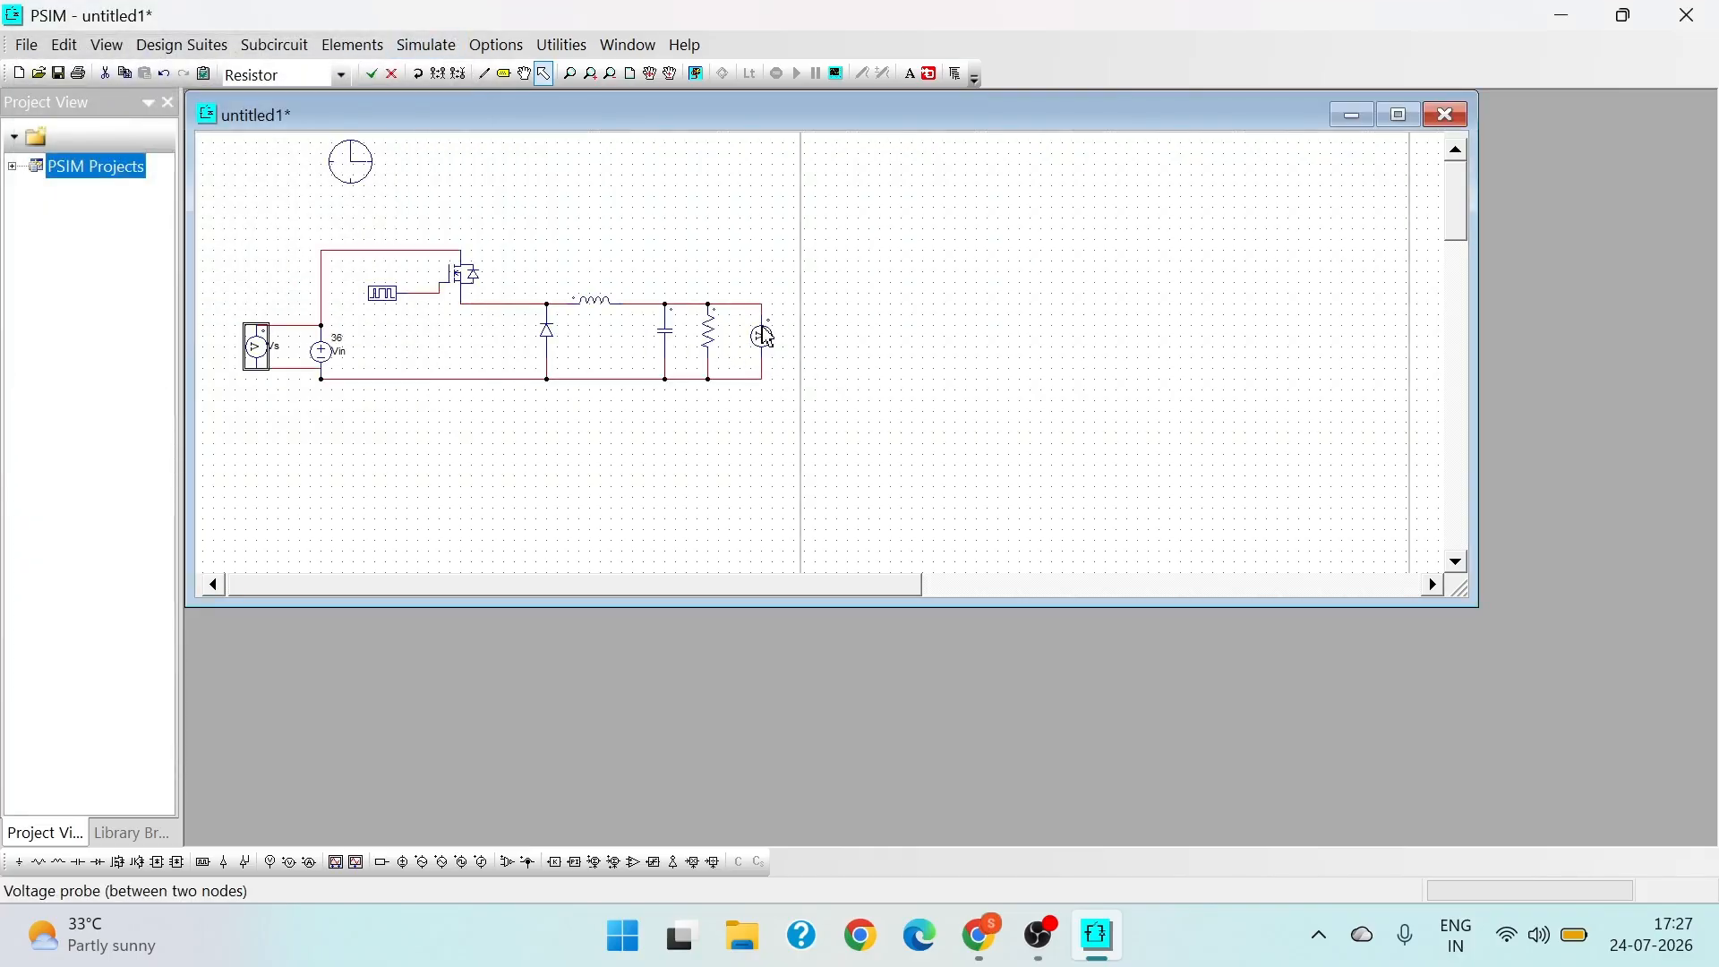
- Rename the voltage probe across the load resistor as Vo and display its name on the schematic
right_click(762, 337)
click(835, 564)
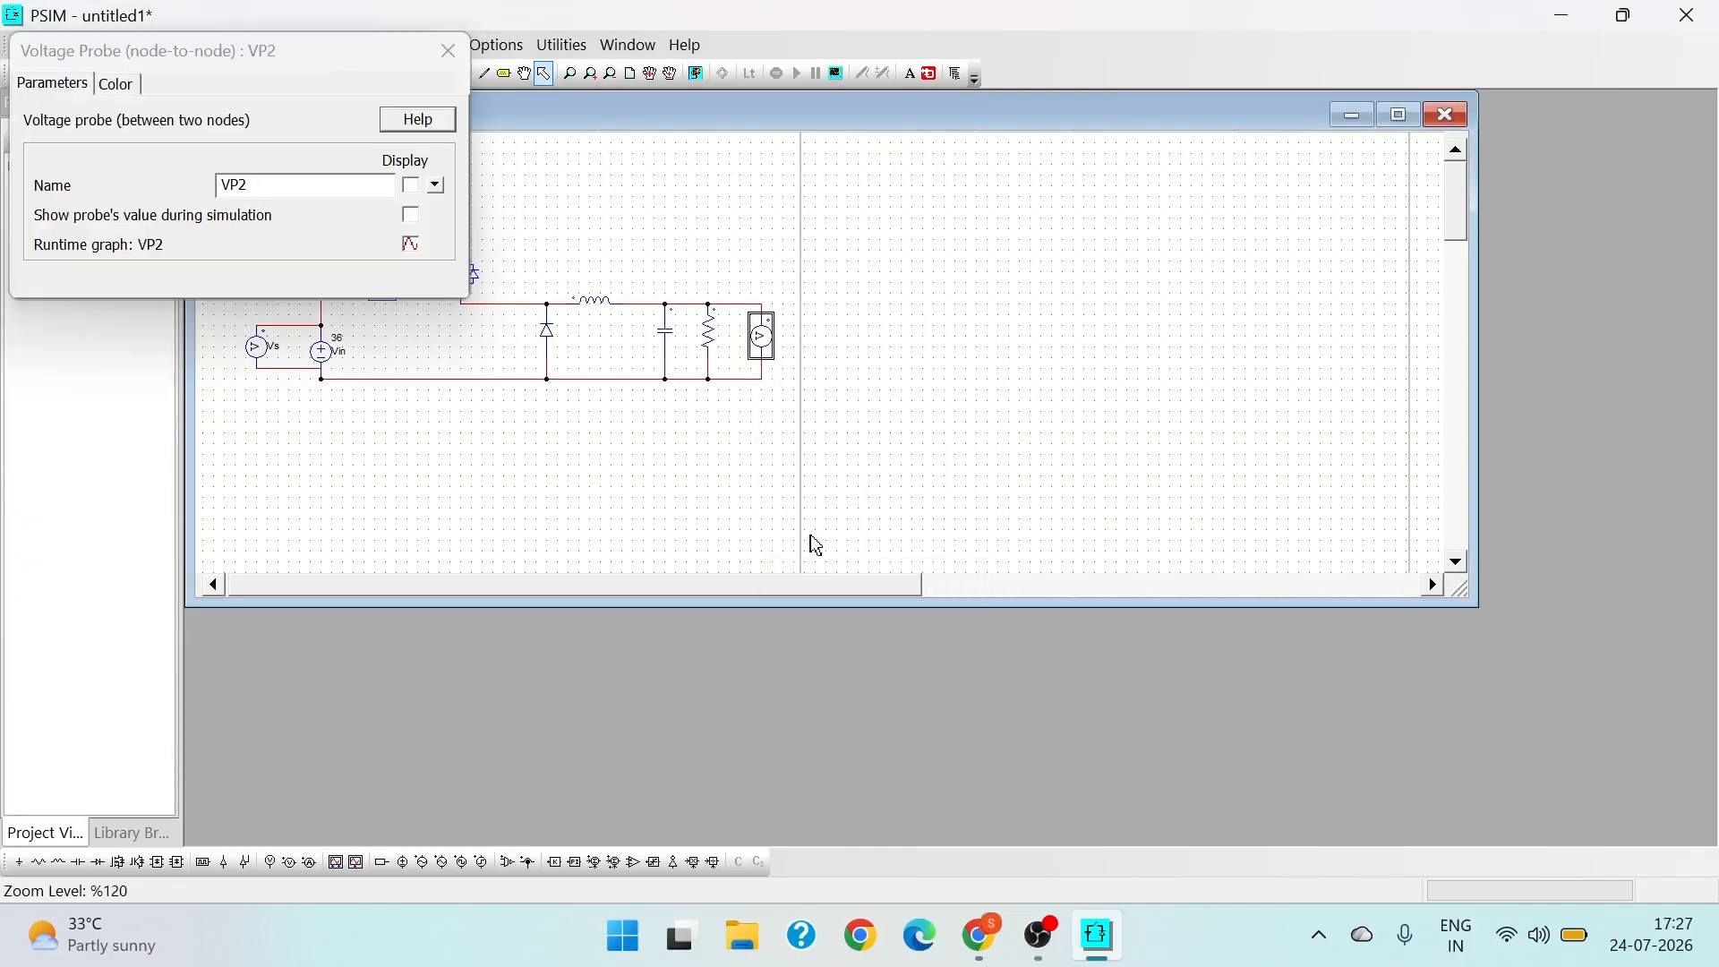
mouse_move(251, 184)
mouse_down()
mouse_move(224, 172)
mouse_move(250, 185)
mouse_up()
text(o)
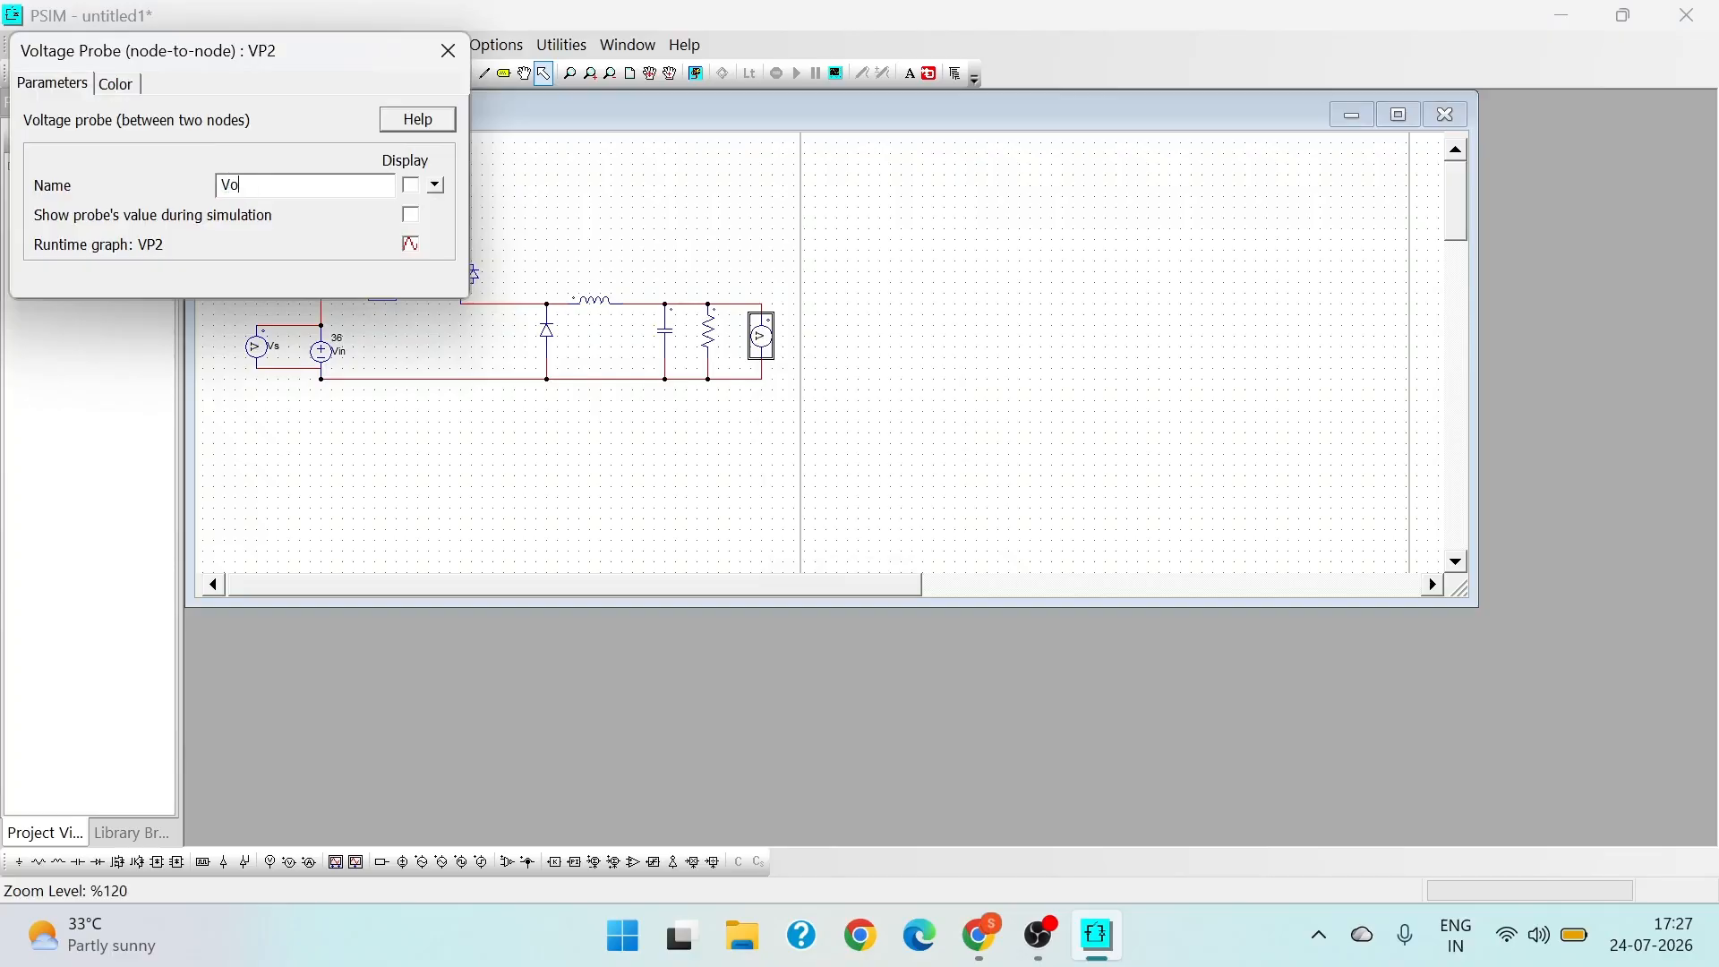
click(412, 186)
click(448, 51)
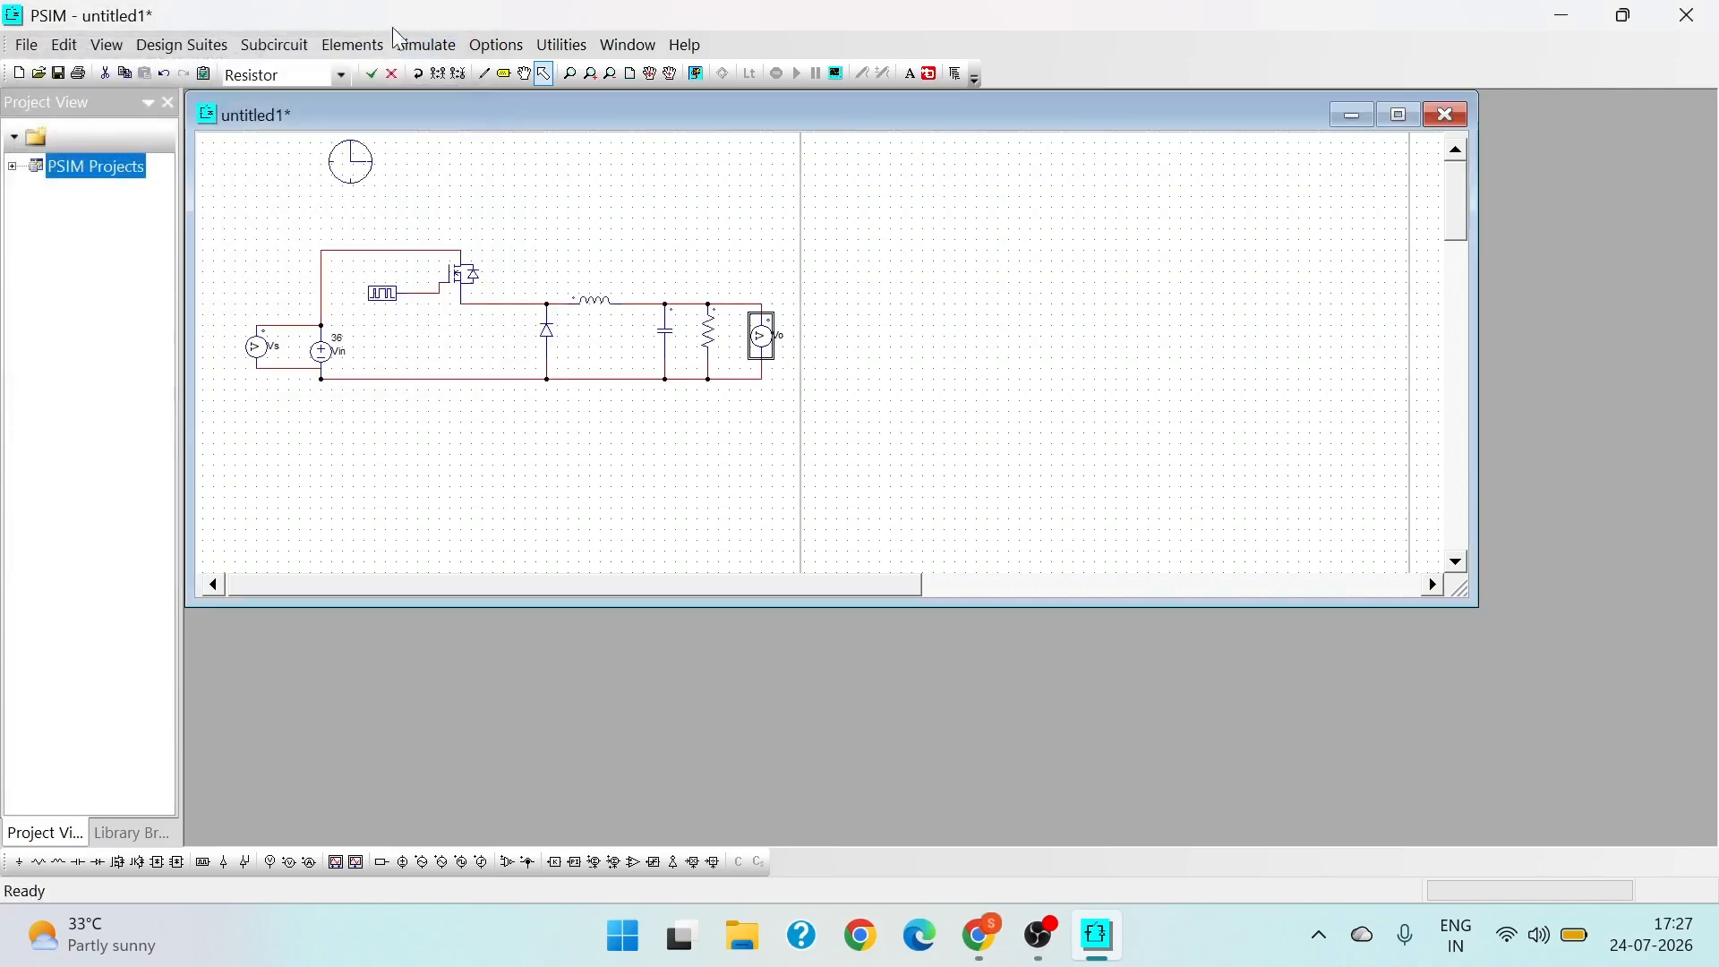
- Run the simulation of the buck converter circuit and accept the time step change
click(383, 54)
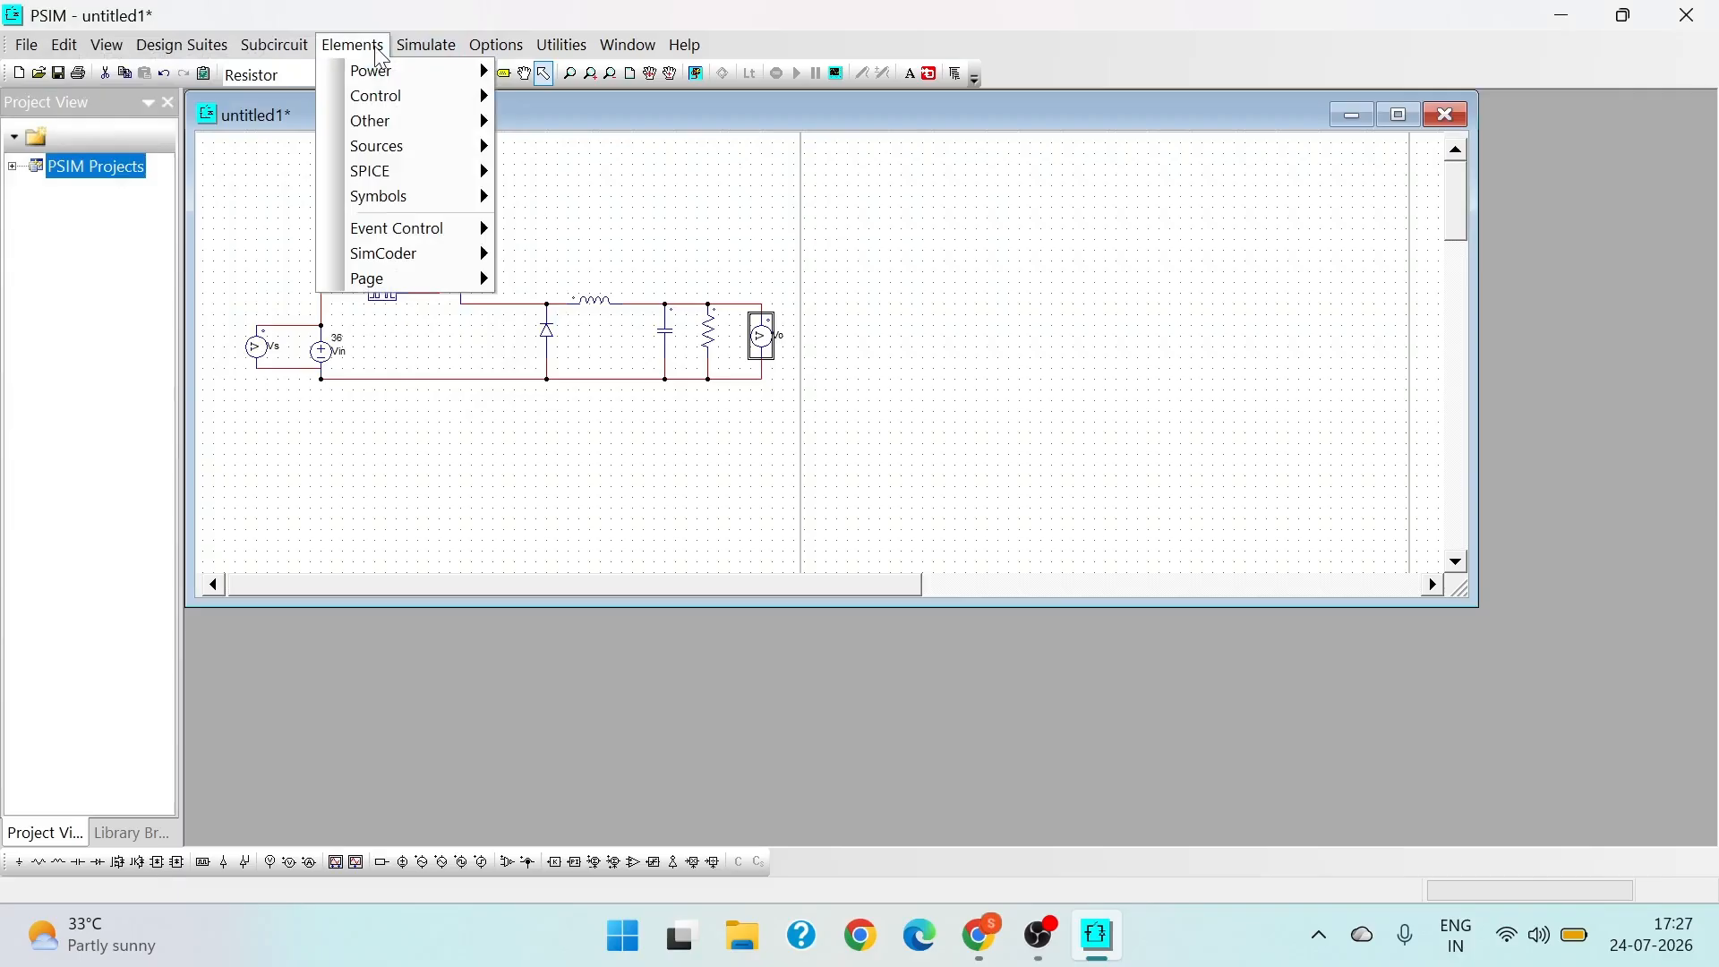
click(416, 50)
click(417, 50)
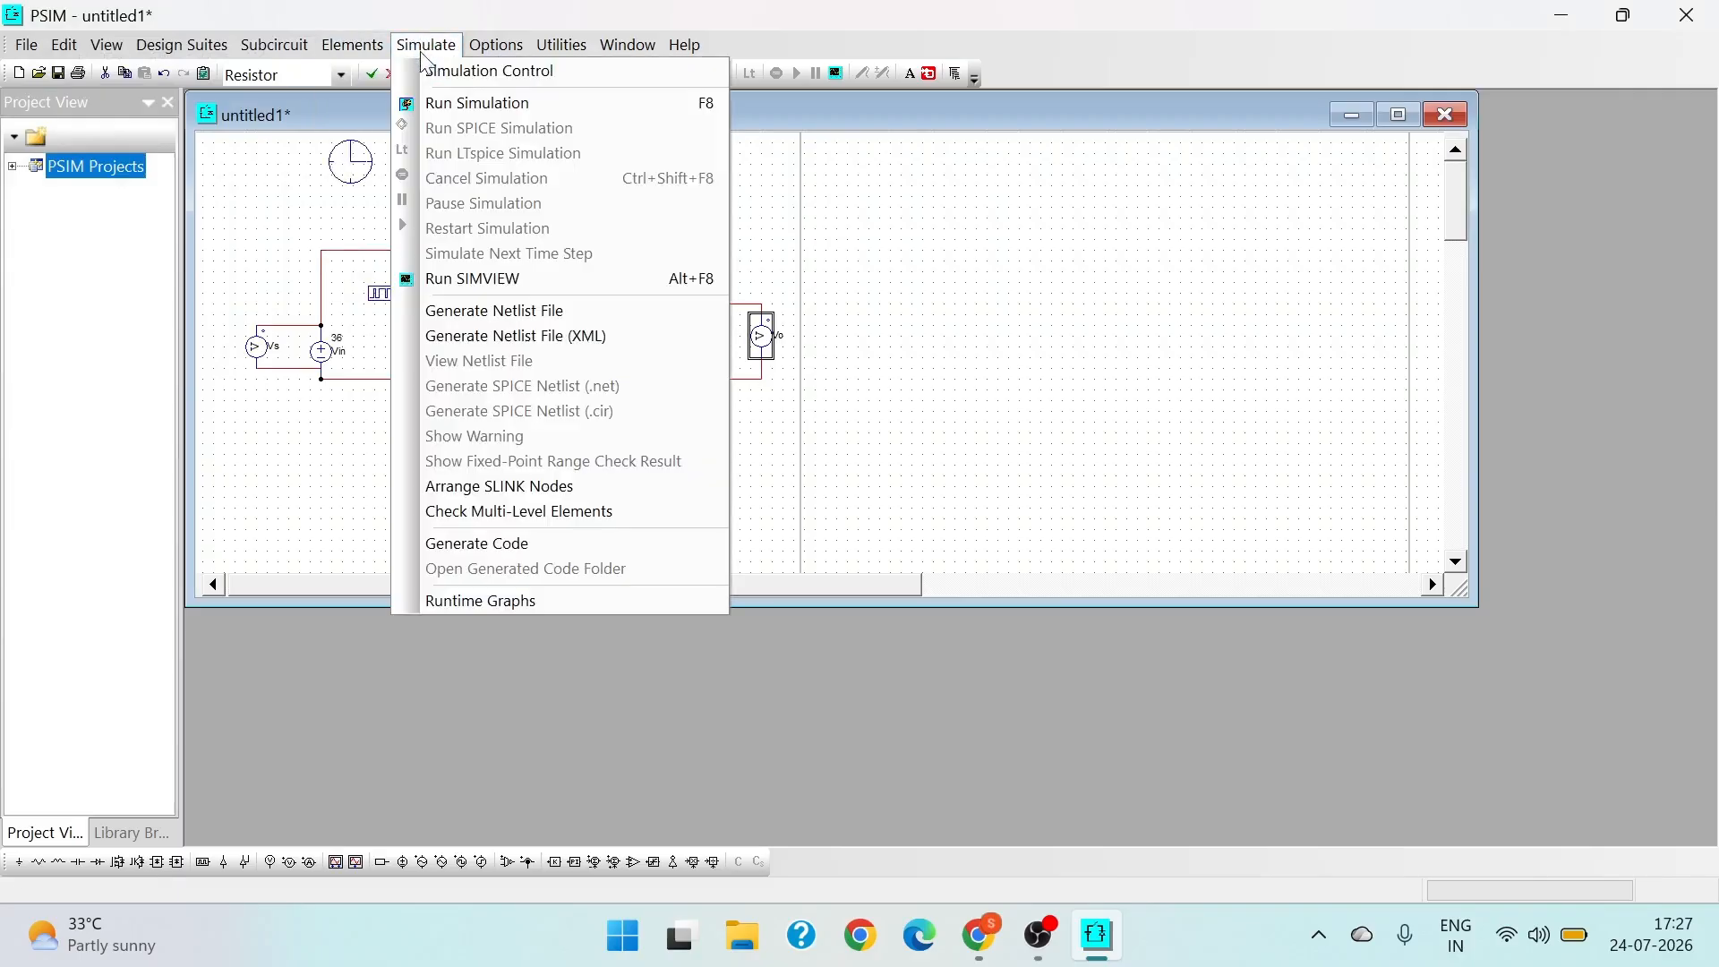
click(442, 102)
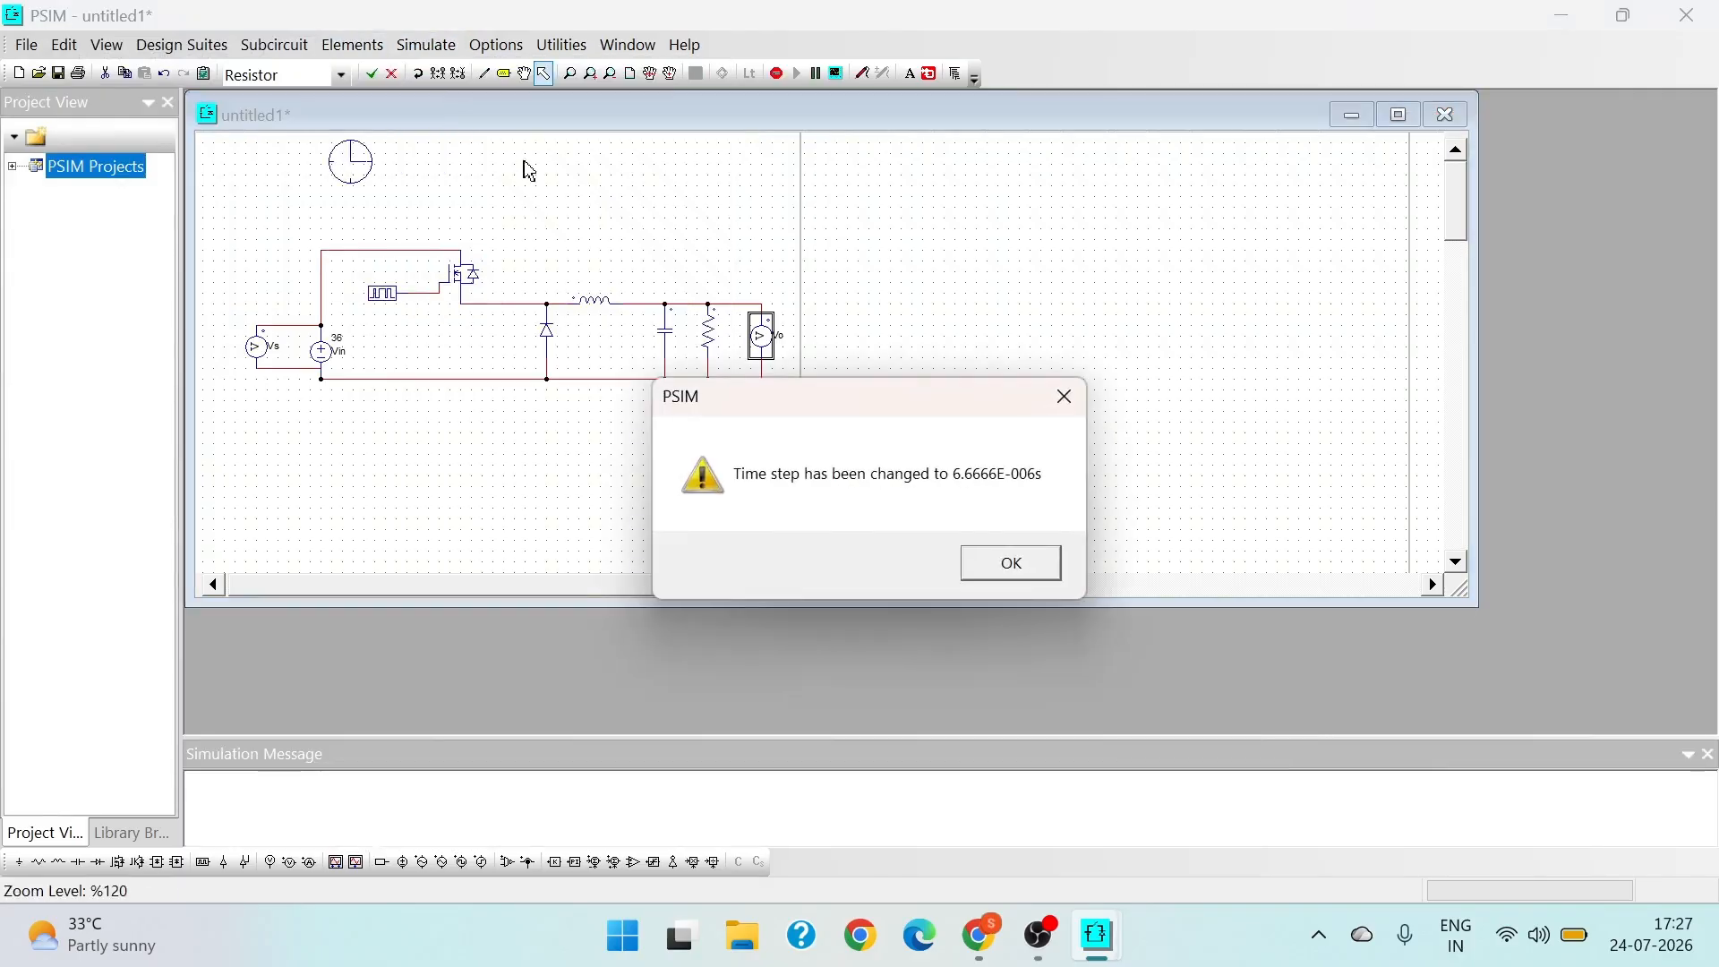
click(1012, 564)
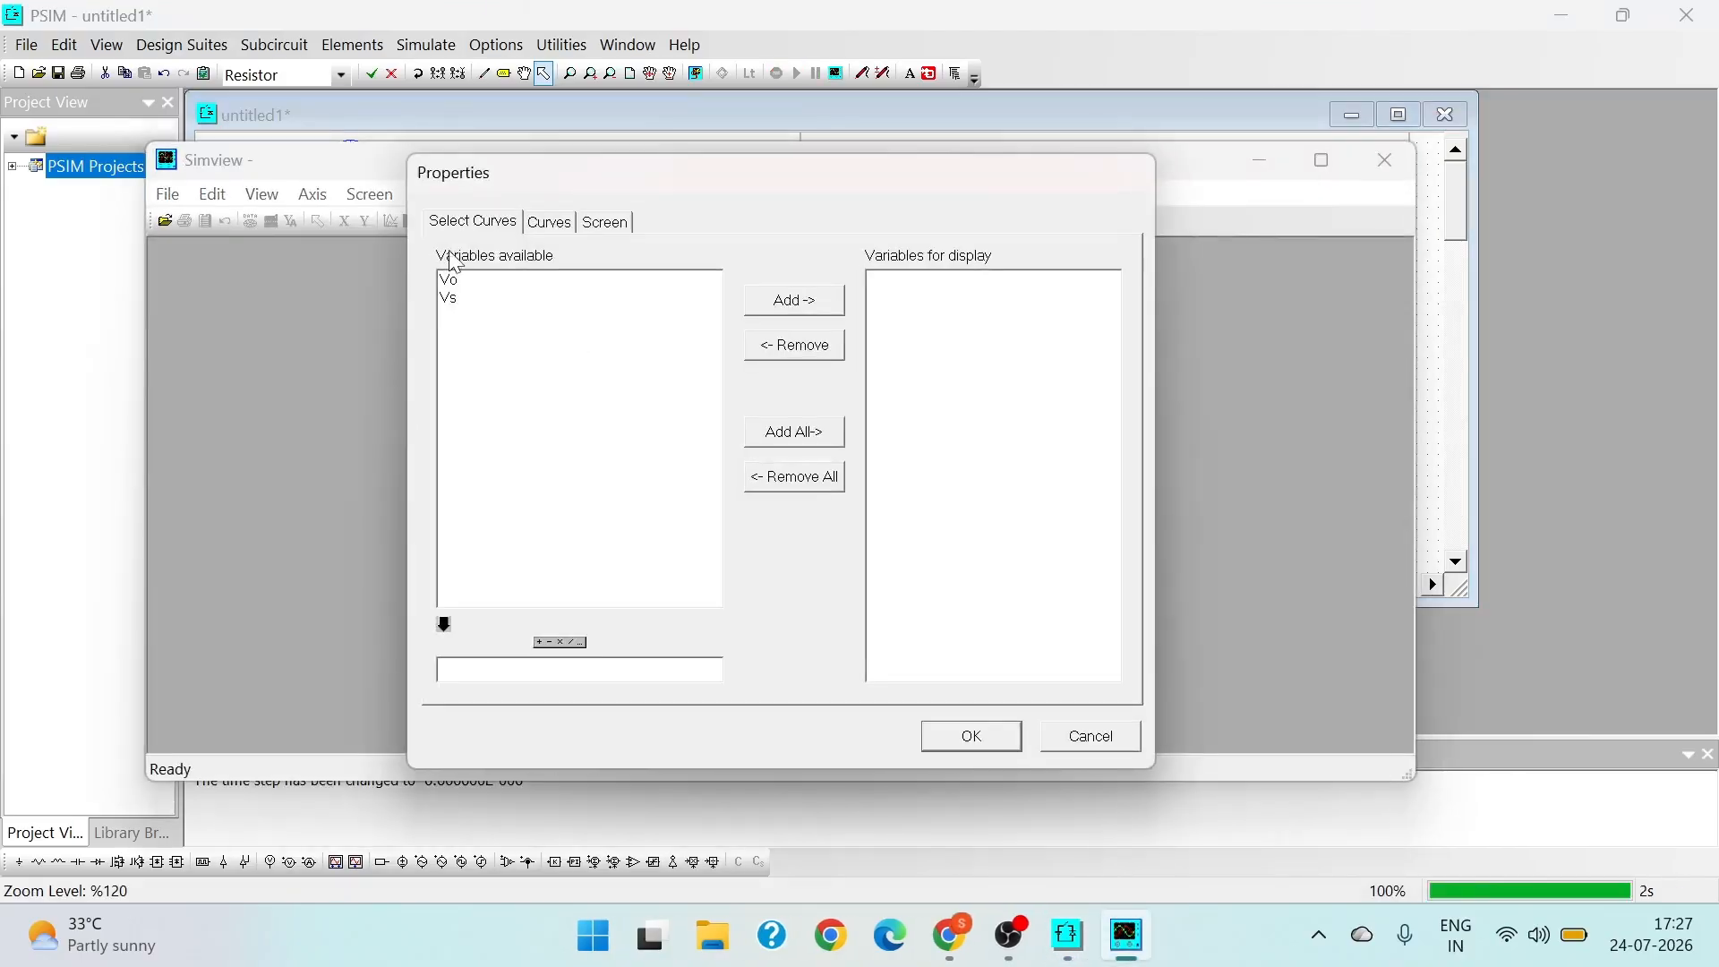
- Plot the Vo and Vs curves together in one graph, with increased line thickness
click(459, 283)
shift+click(467, 310)
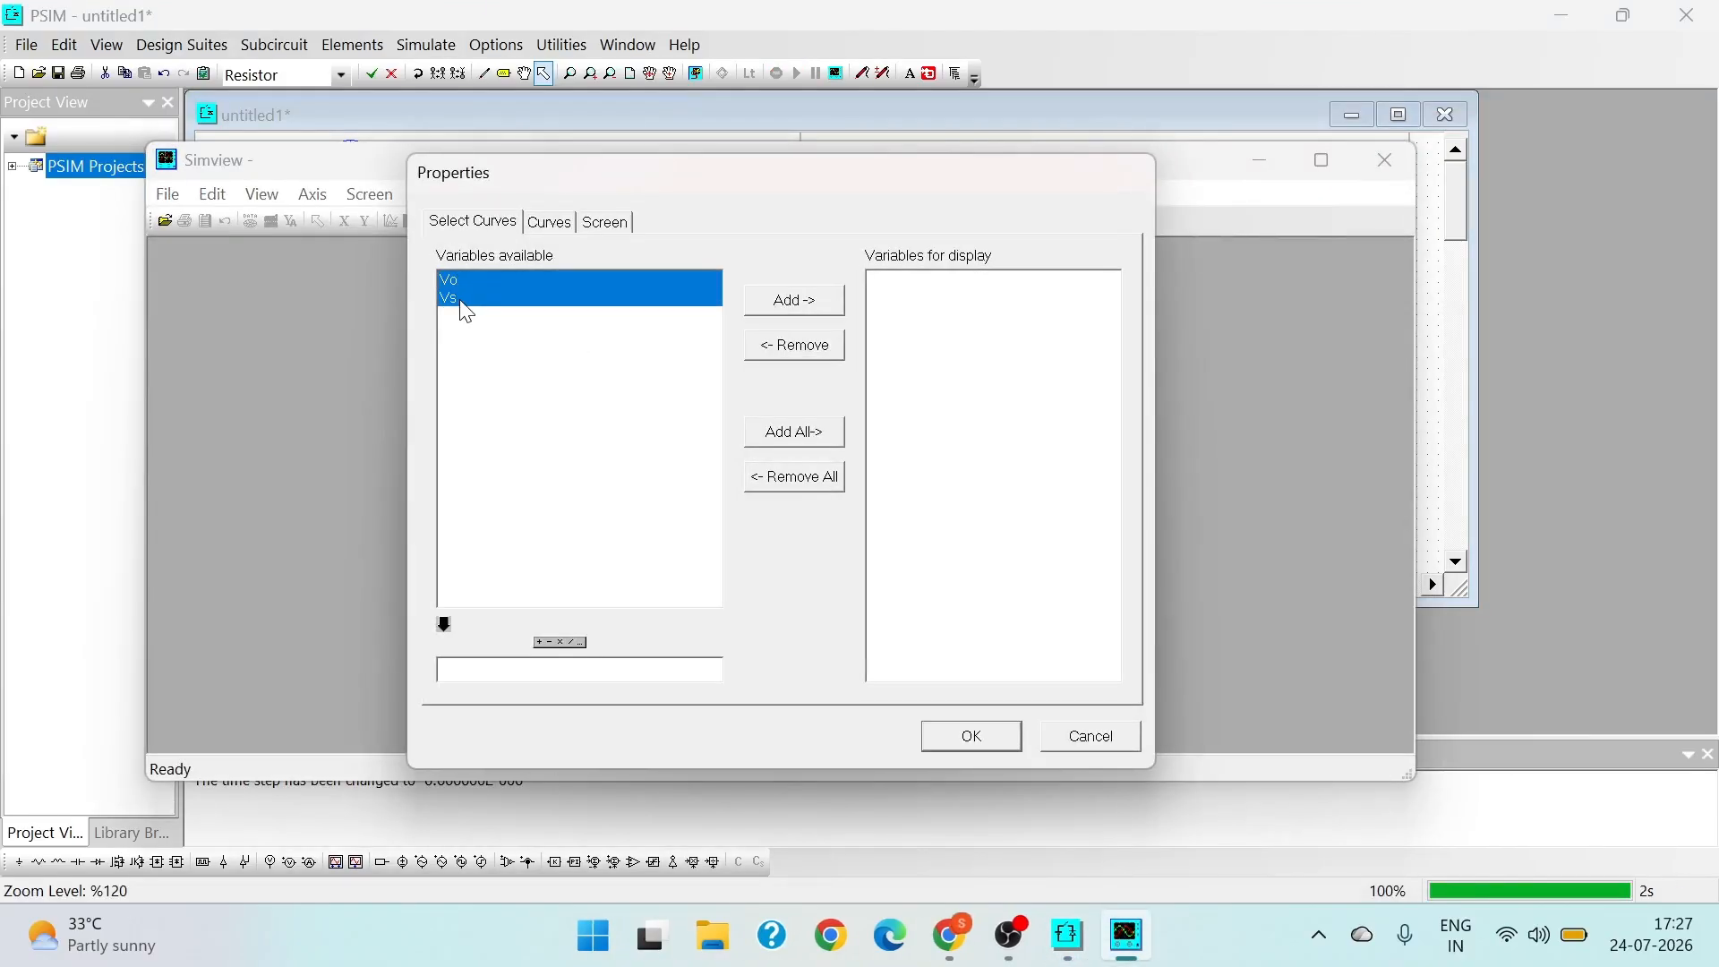
click(547, 224)
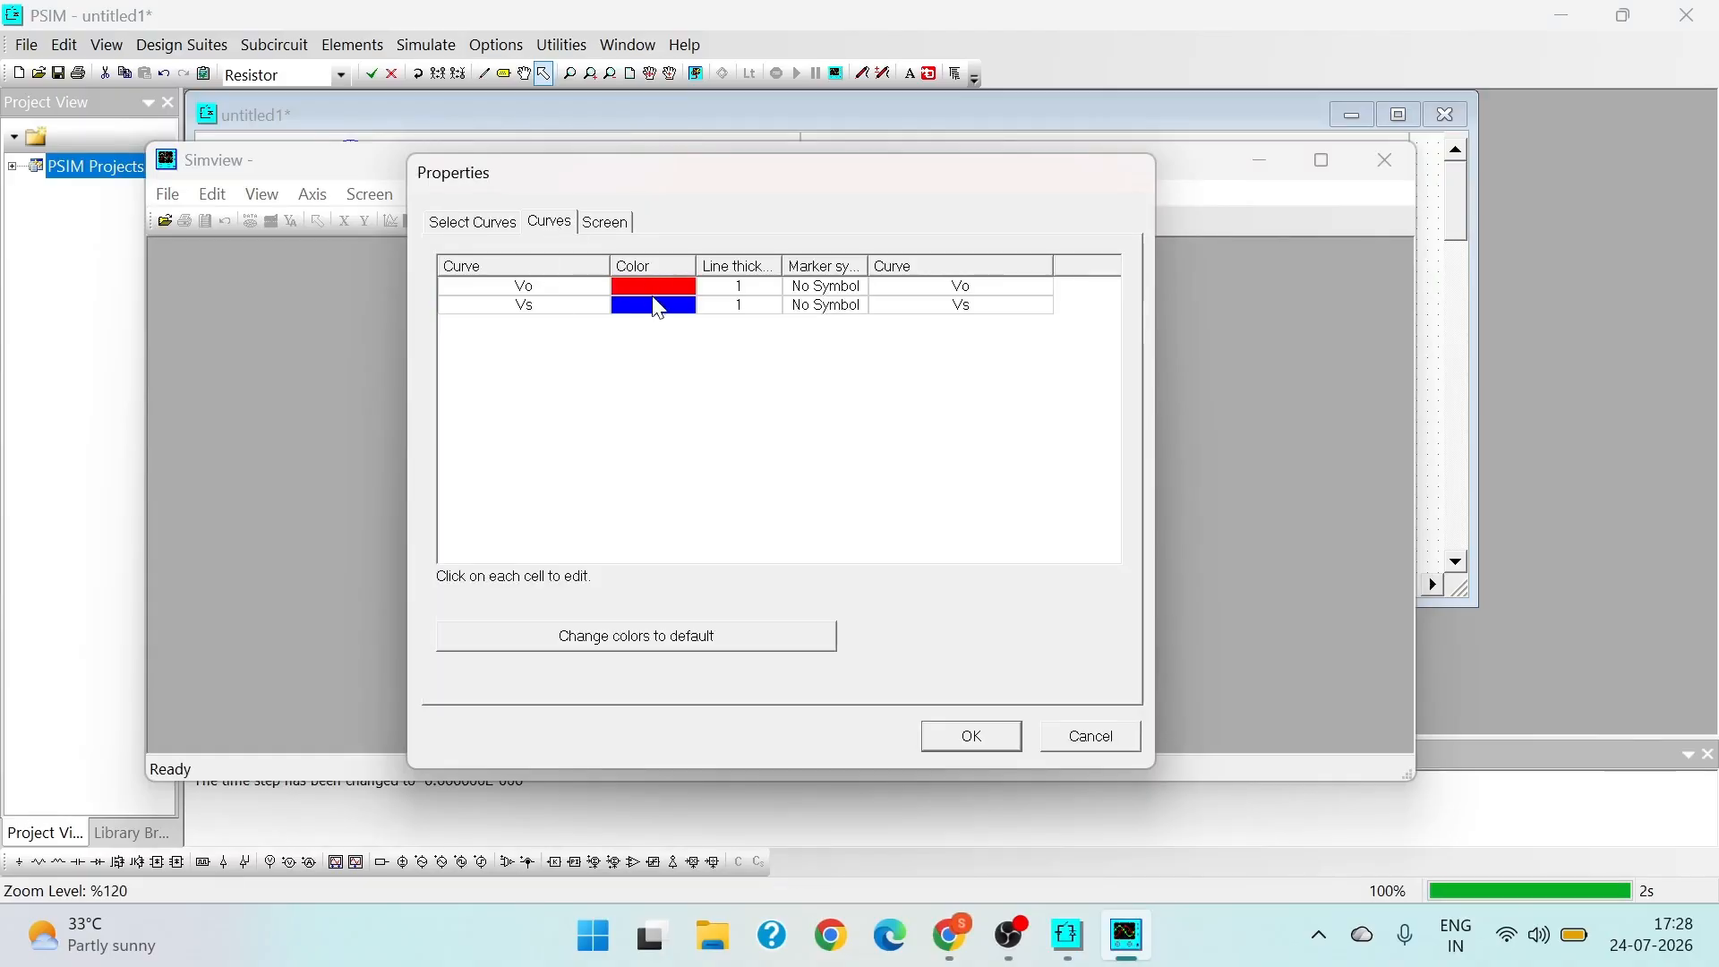
click(739, 305)
click(808, 405)
click(739, 305)
click(809, 421)
click(972, 737)
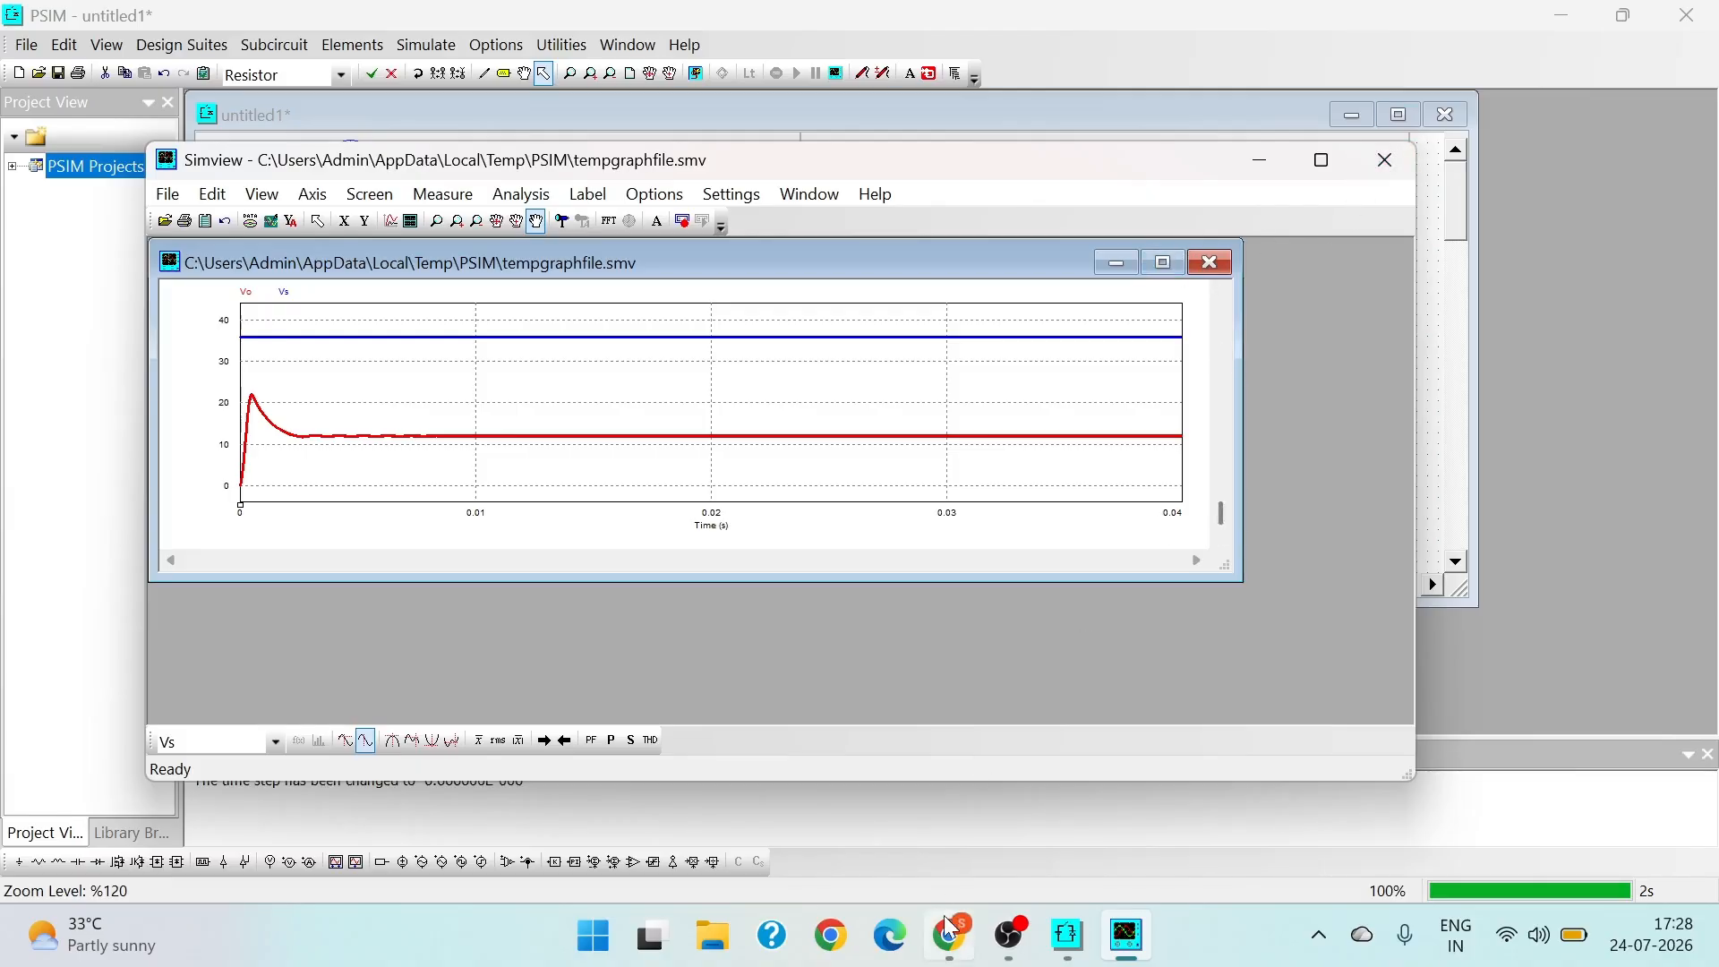
click(1013, 951)
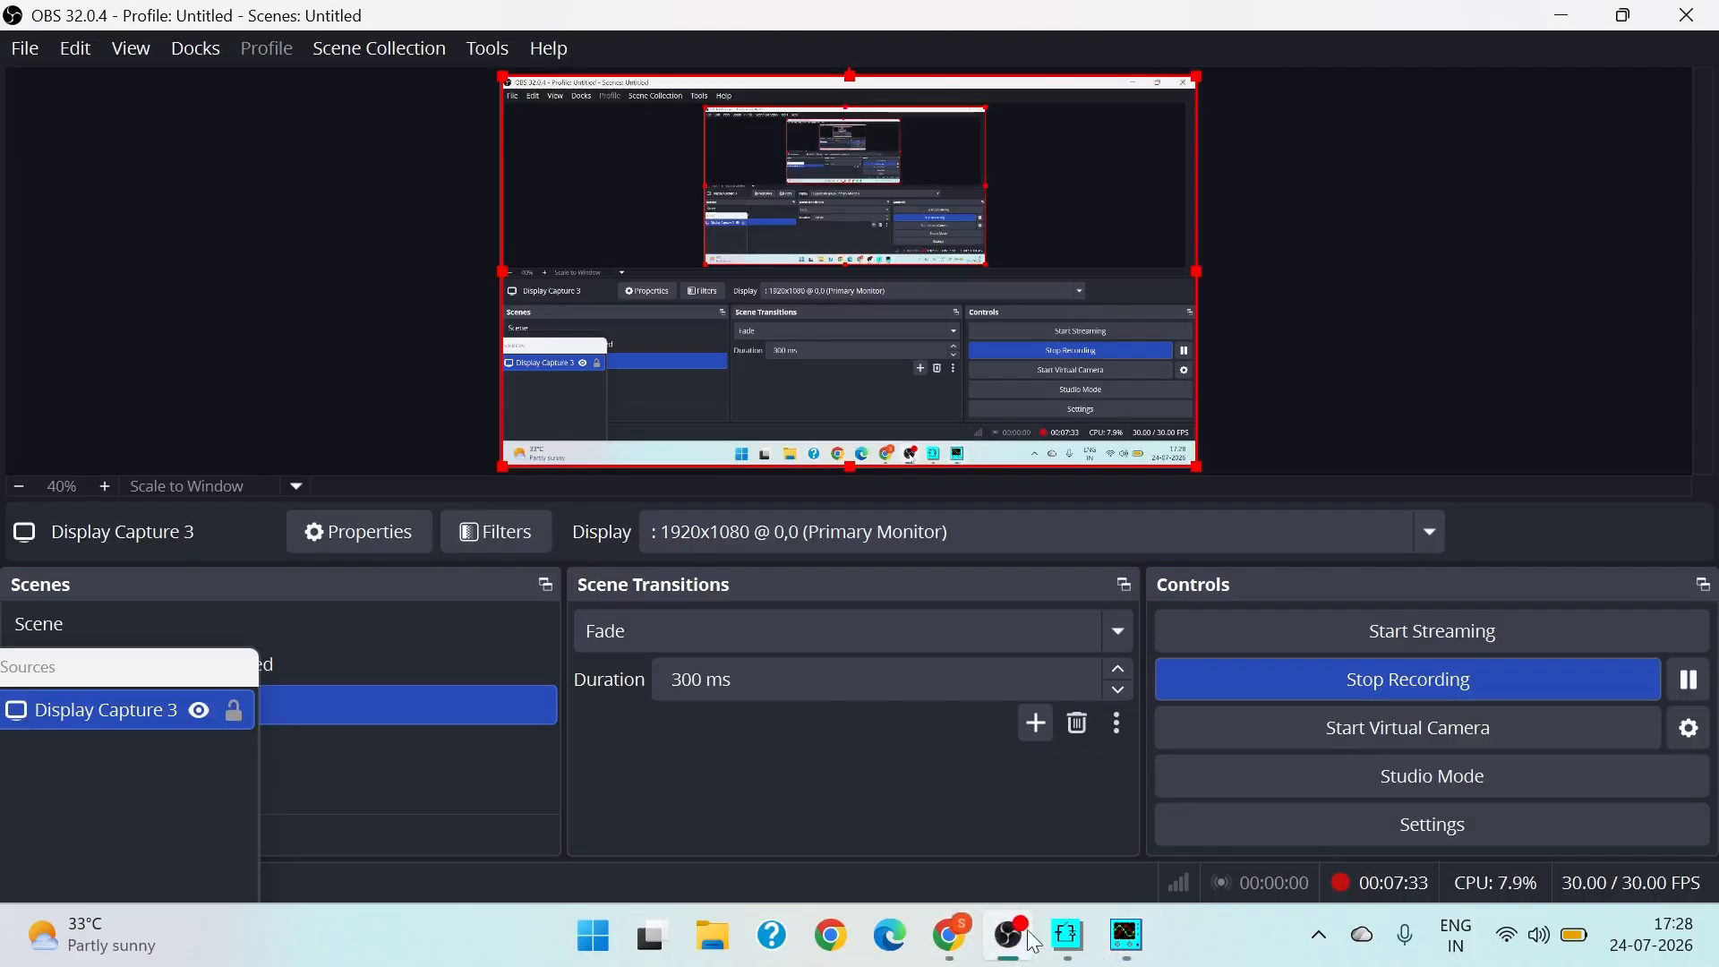